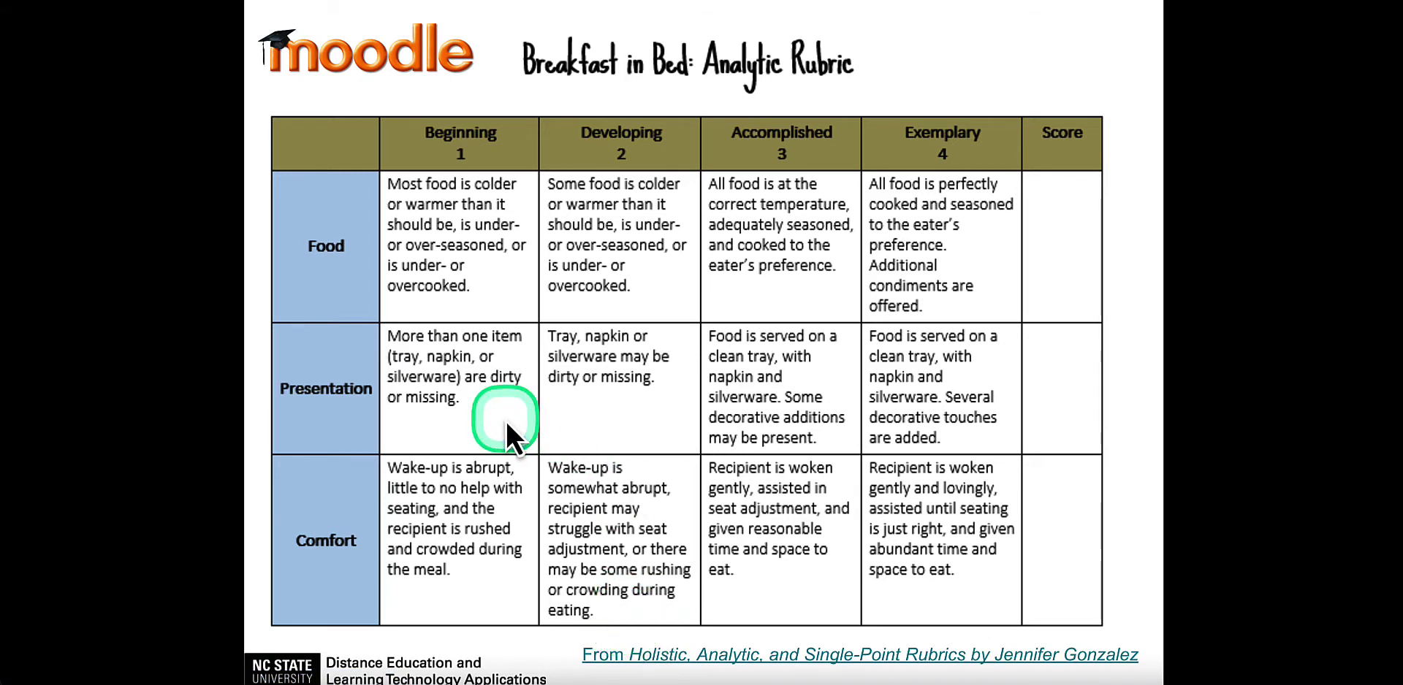
click(274, 418)
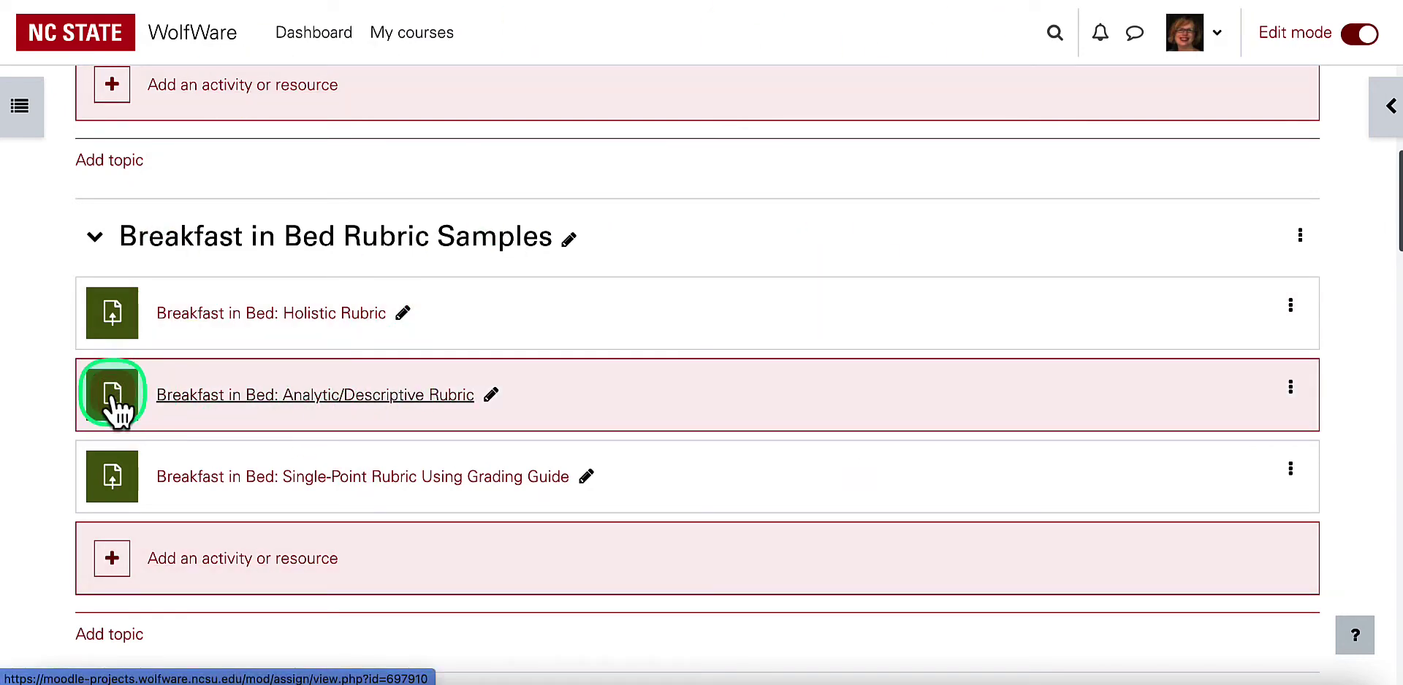
Open the Breakfast in Bed: Analytic/Descriptive Rubric assignment and review its dates and submission requirements
click(274, 398)
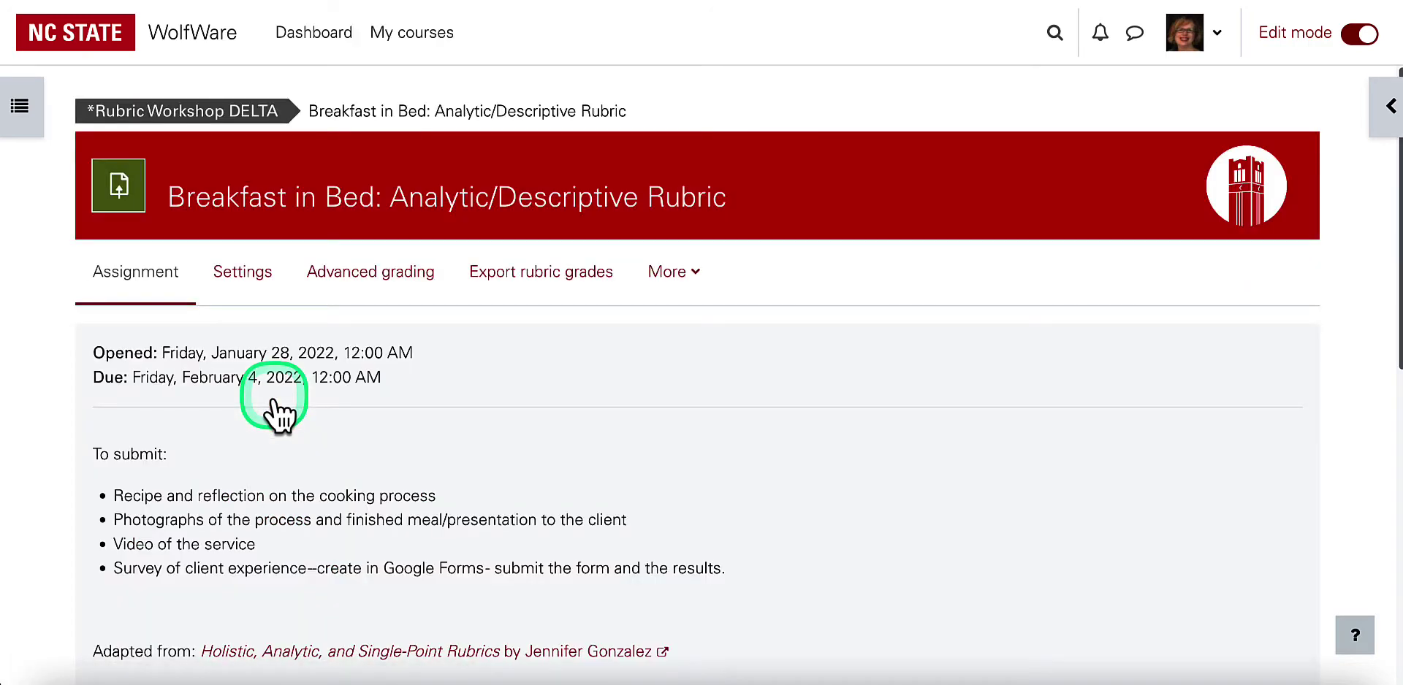
click(278, 394)
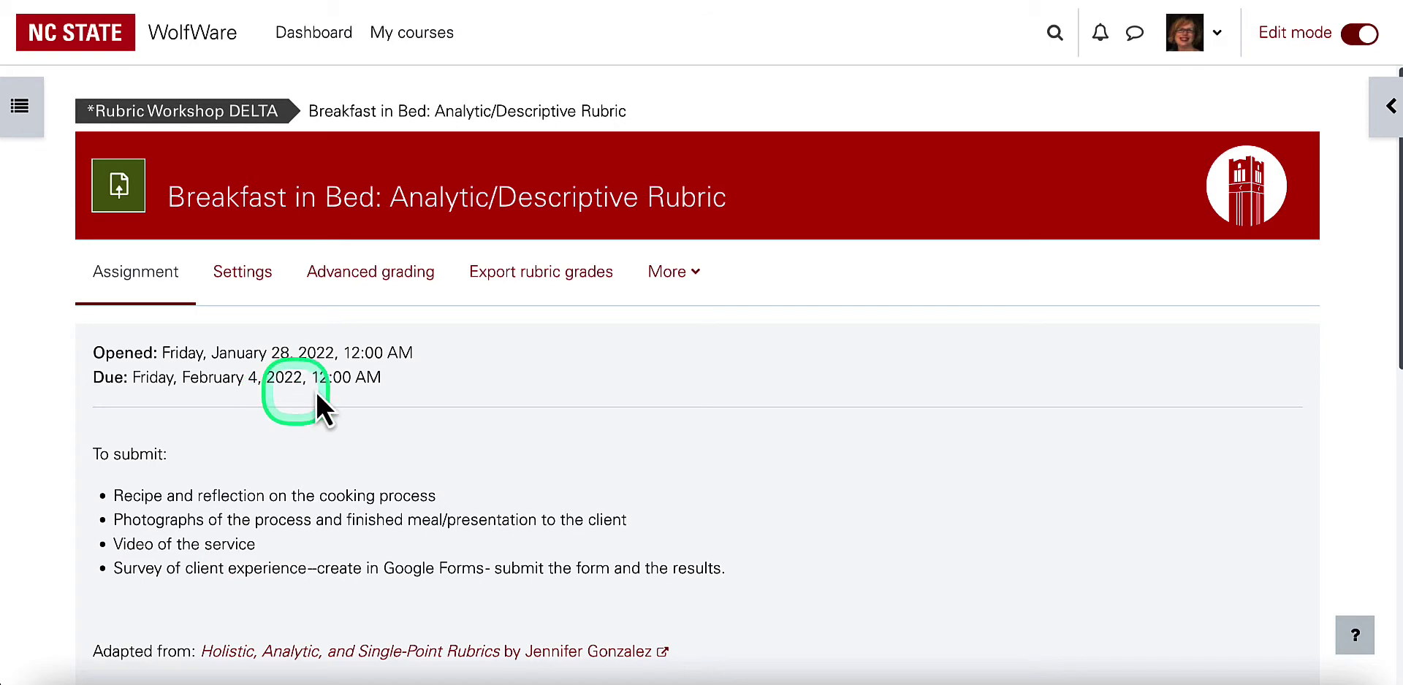
click(440, 396)
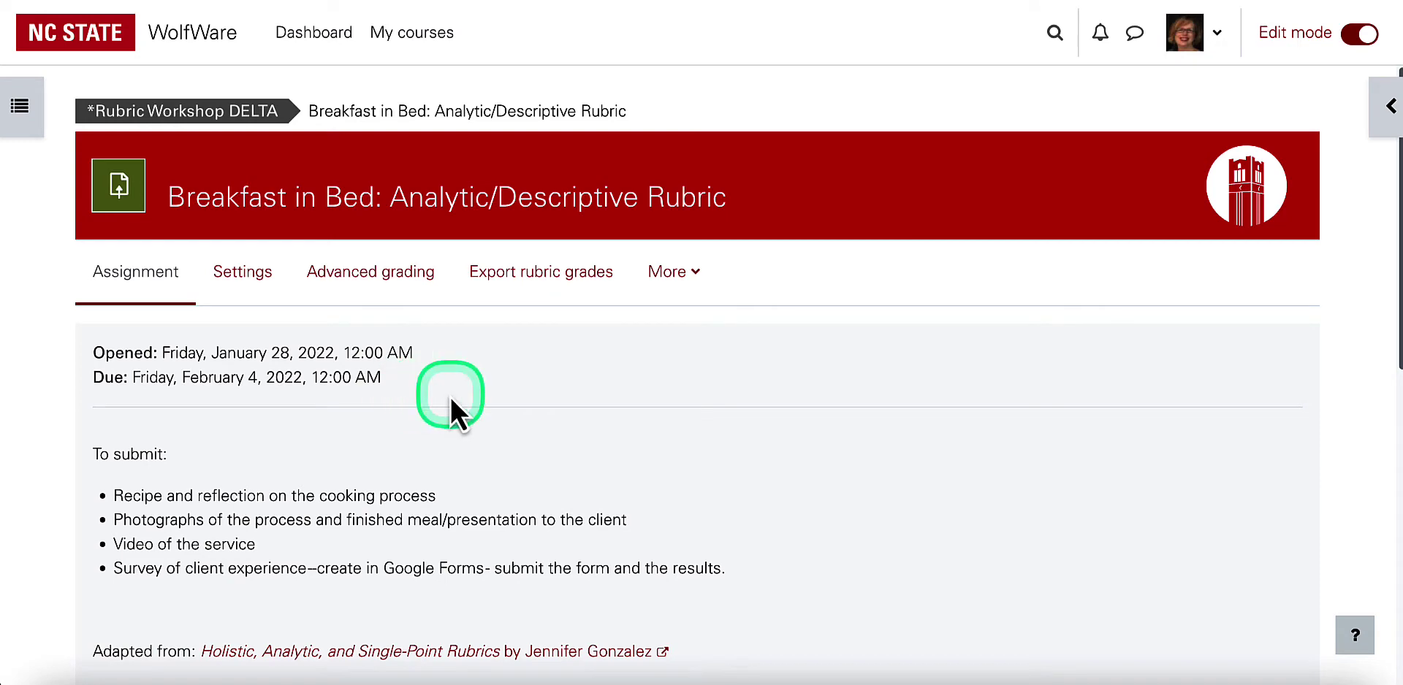
scroll(449, 412, down, 5)
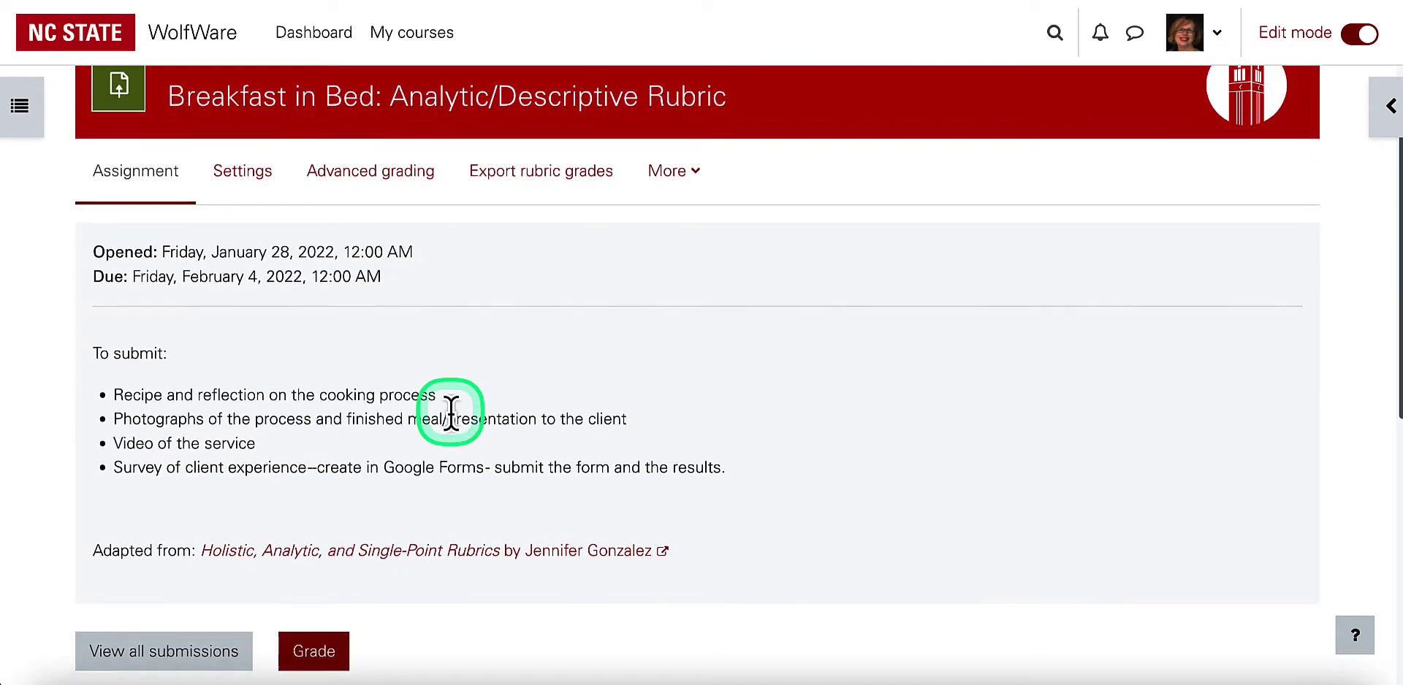
scroll(450, 416, up, 5)
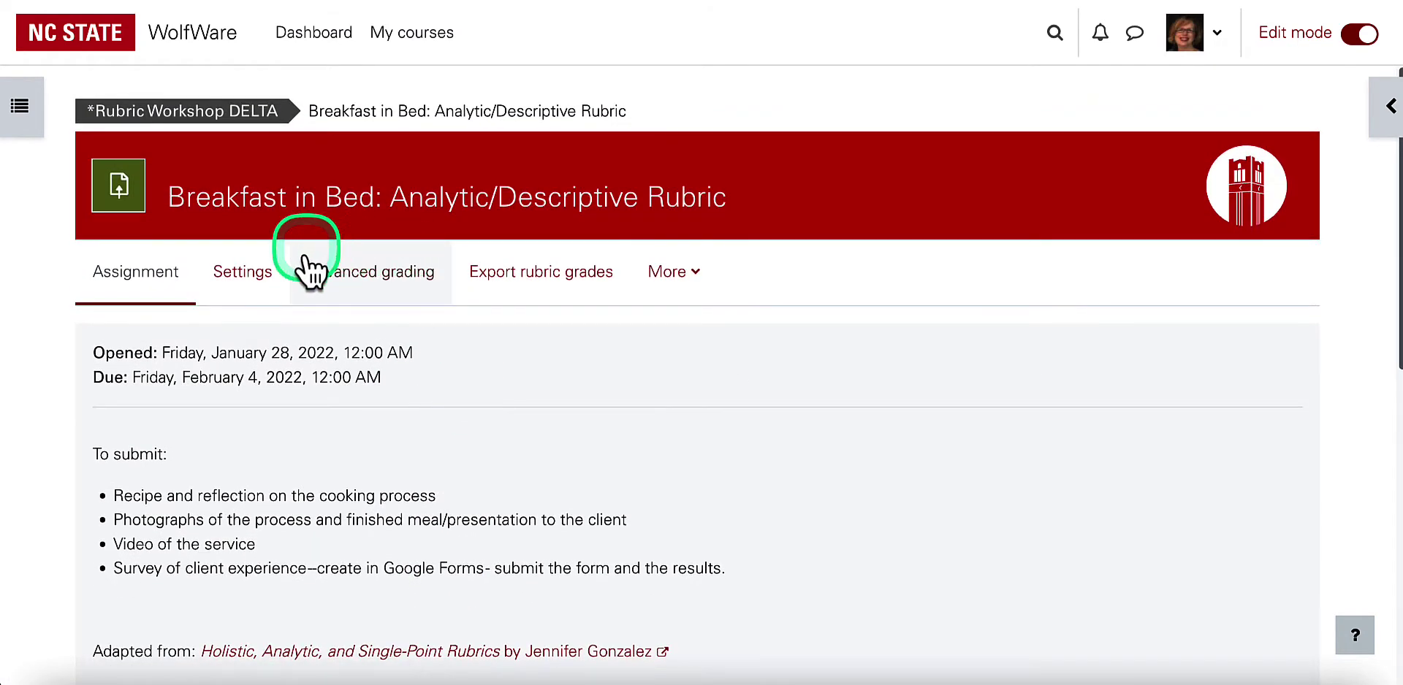
Open the assignment's advanced grading page and choose Rubric as the active grading method
click(385, 291)
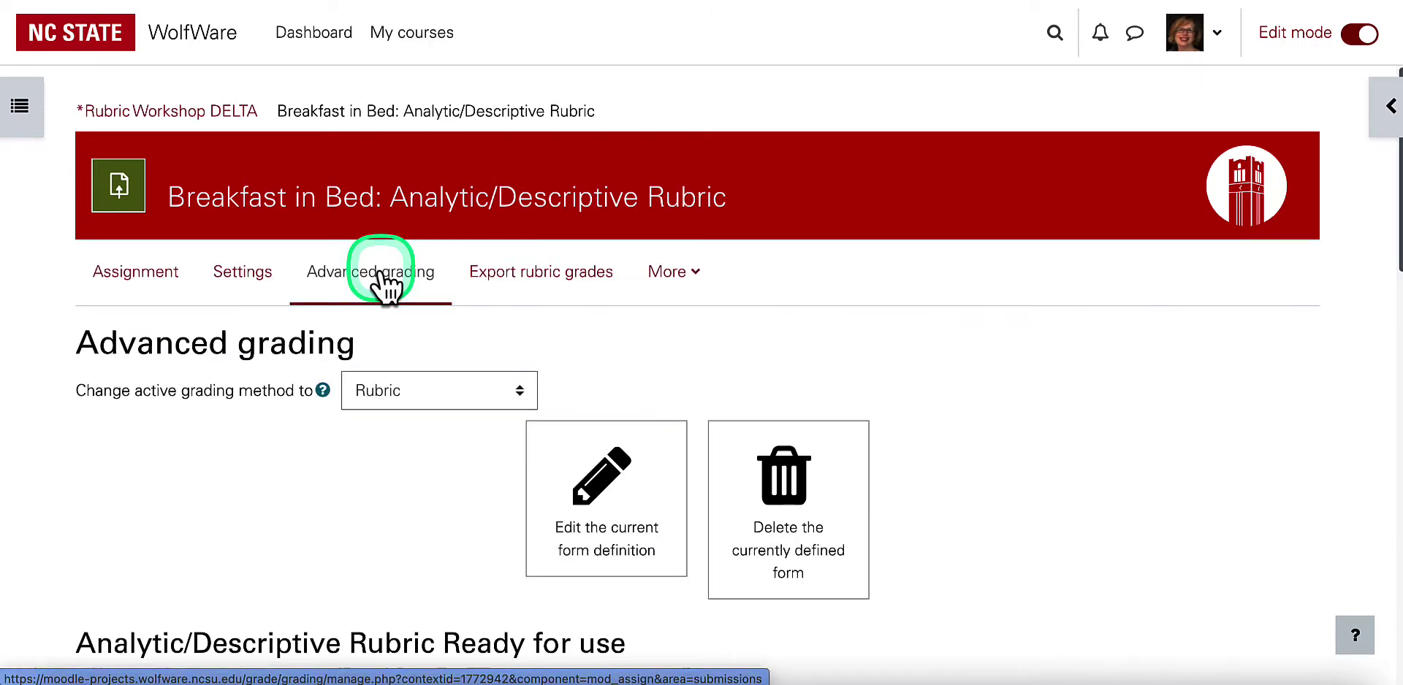
click(517, 402)
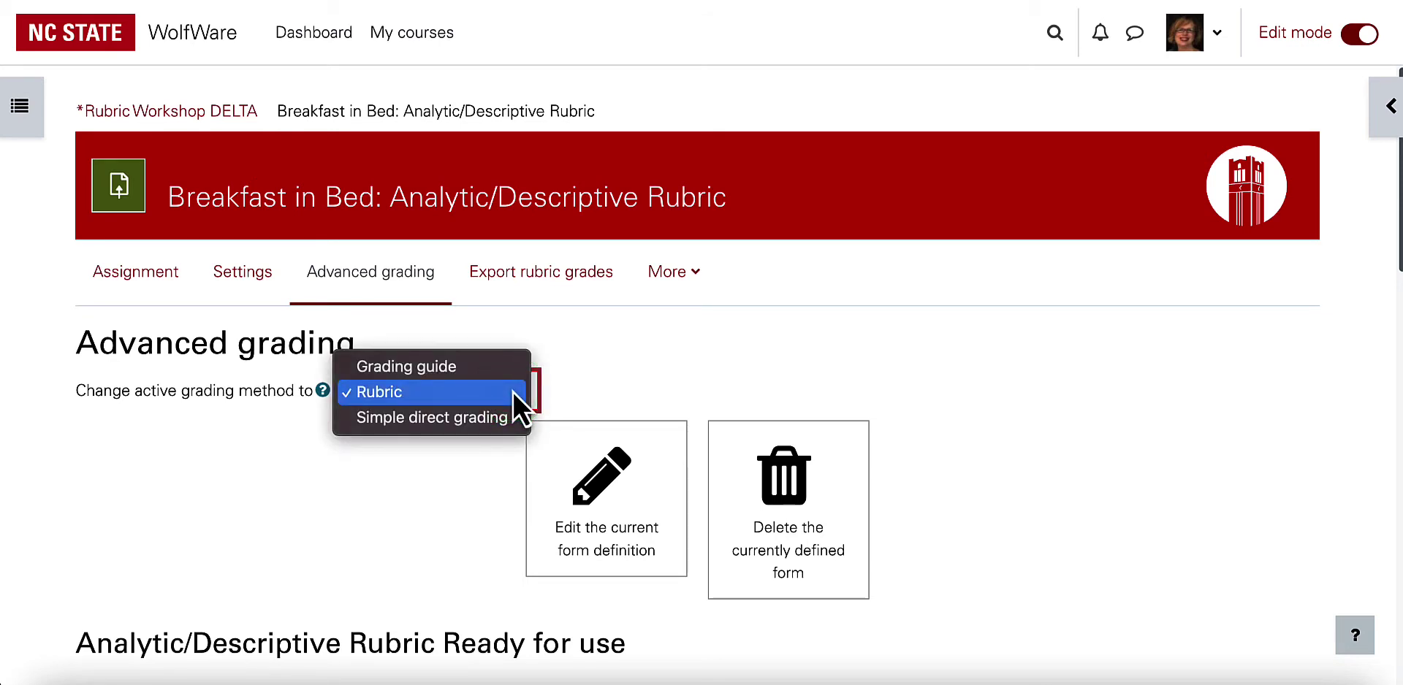
click(511, 391)
Review the Analytic/Descriptive Rubric's criteria, level descriptions, point values and rubric options
scroll(431, 503, down, 5)
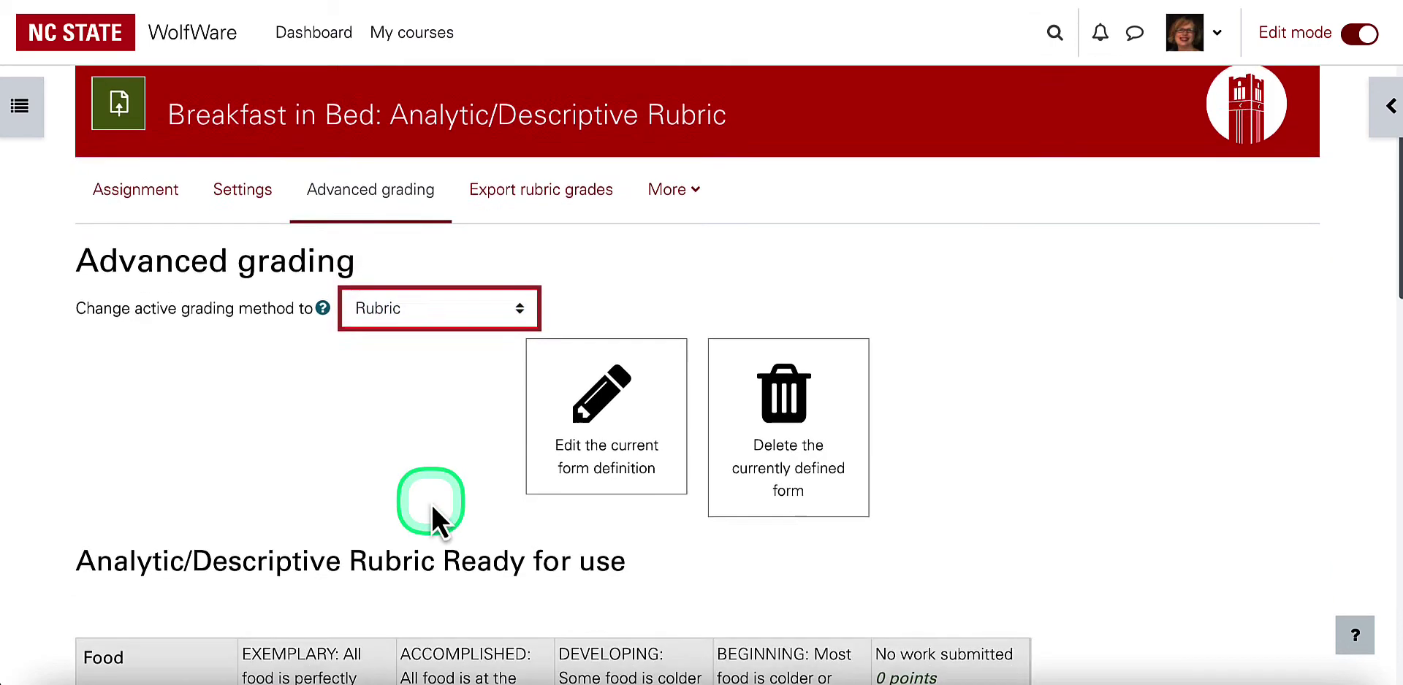
scroll(431, 502, down, 3)
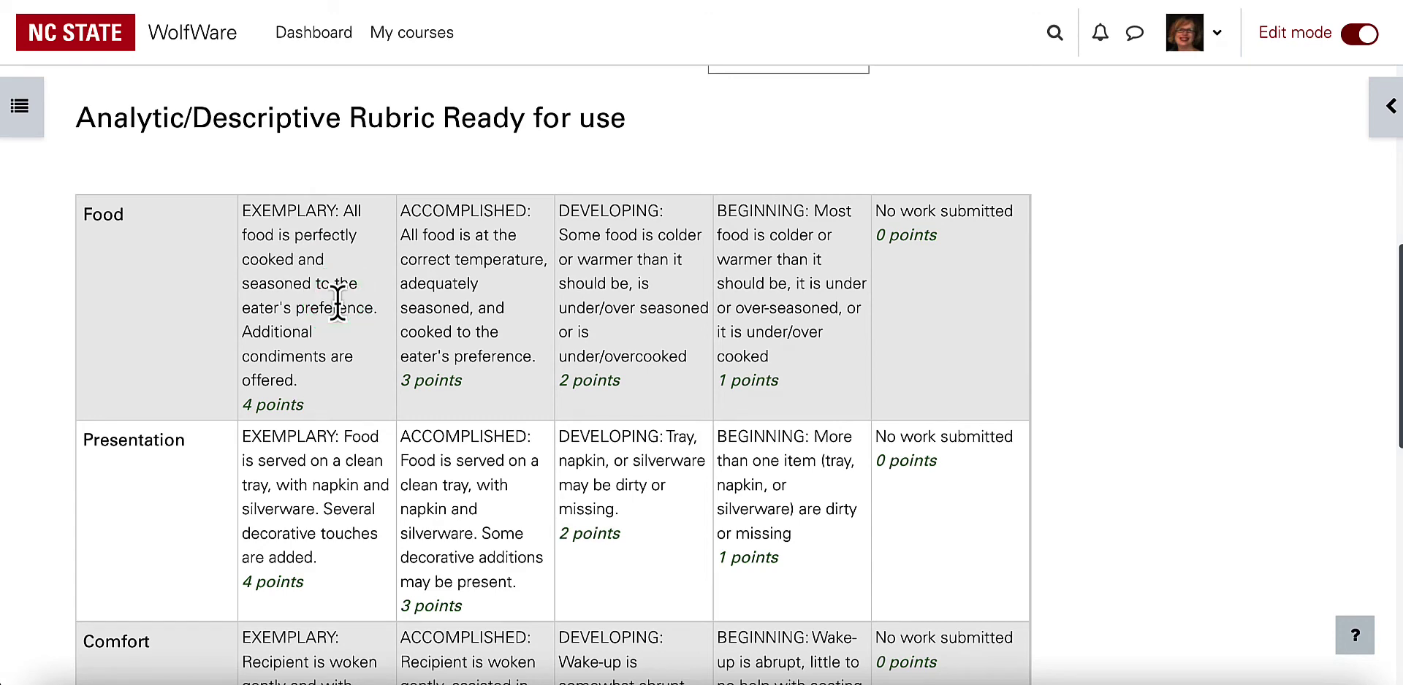
scroll(257, 291, down, 2)
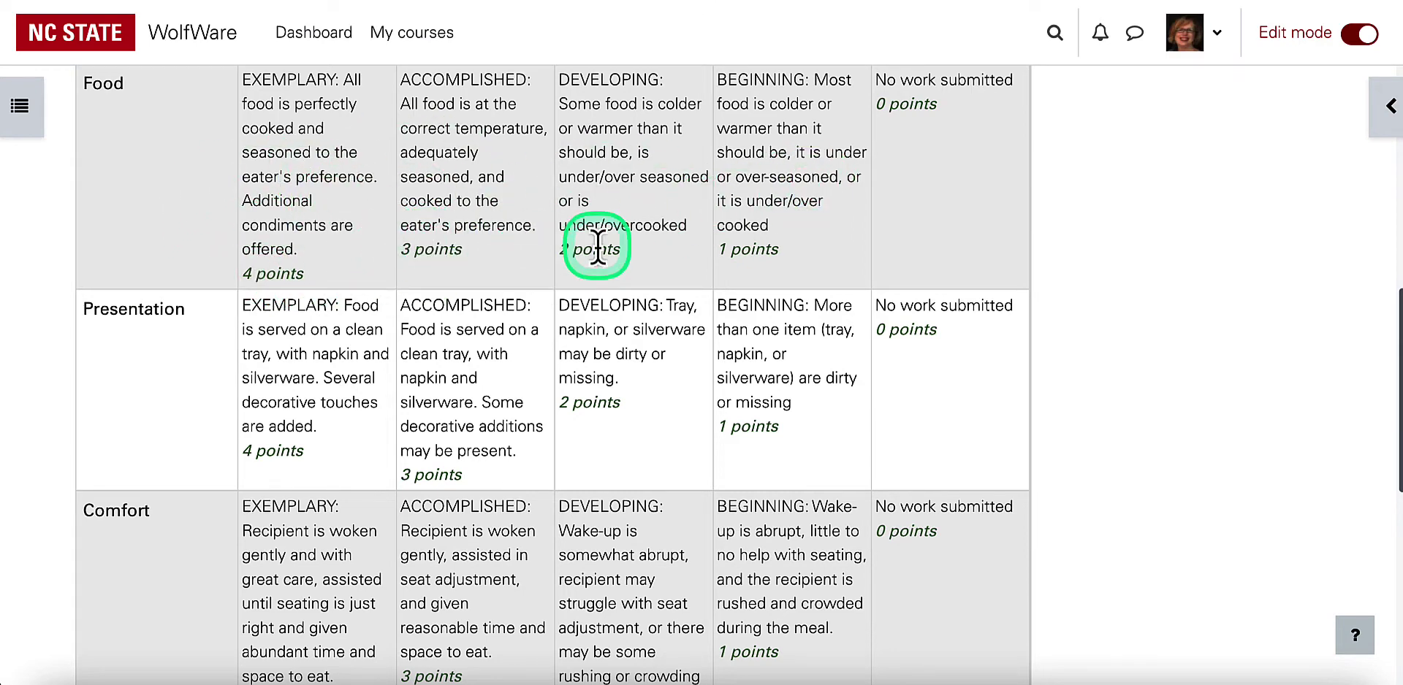
scroll(336, 431, down, 3)
scroll(335, 428, down, 3)
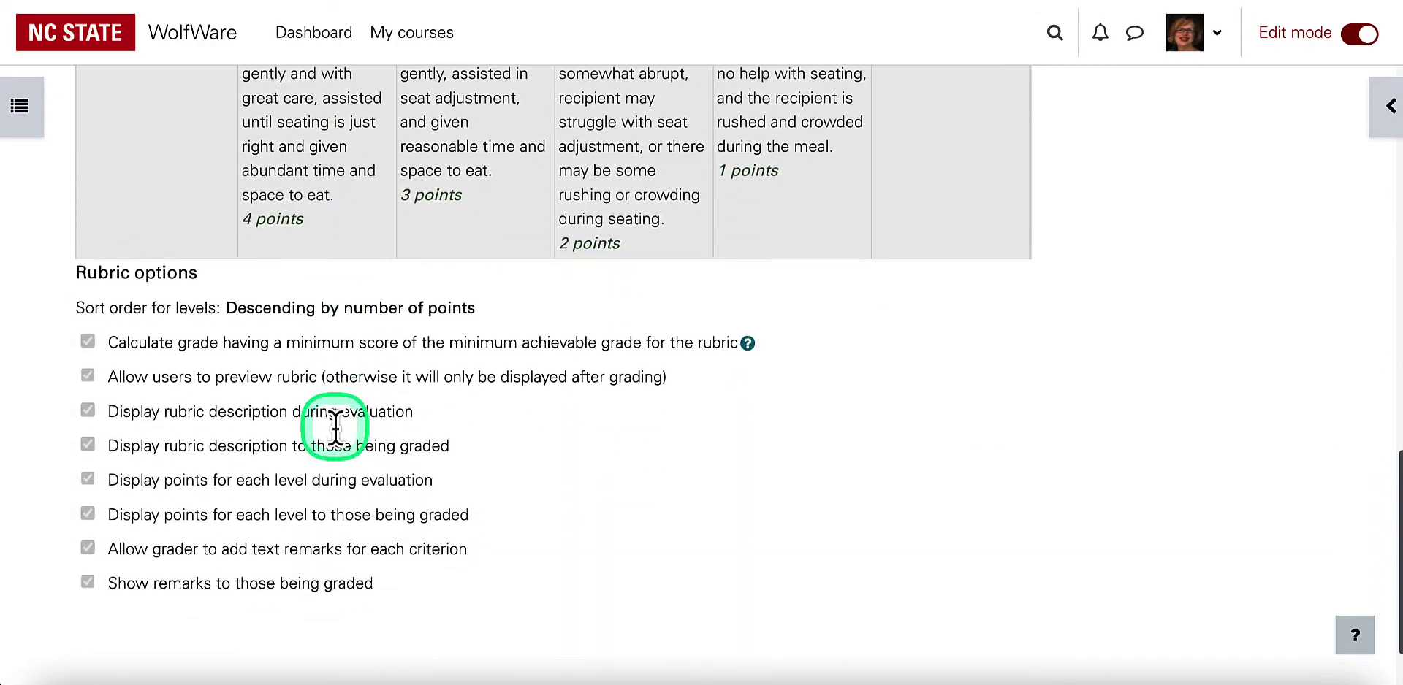
Return to the assignment, open its submission grading view and widen the grading pane beside the submitted document
scroll(221, 445, up, 20)
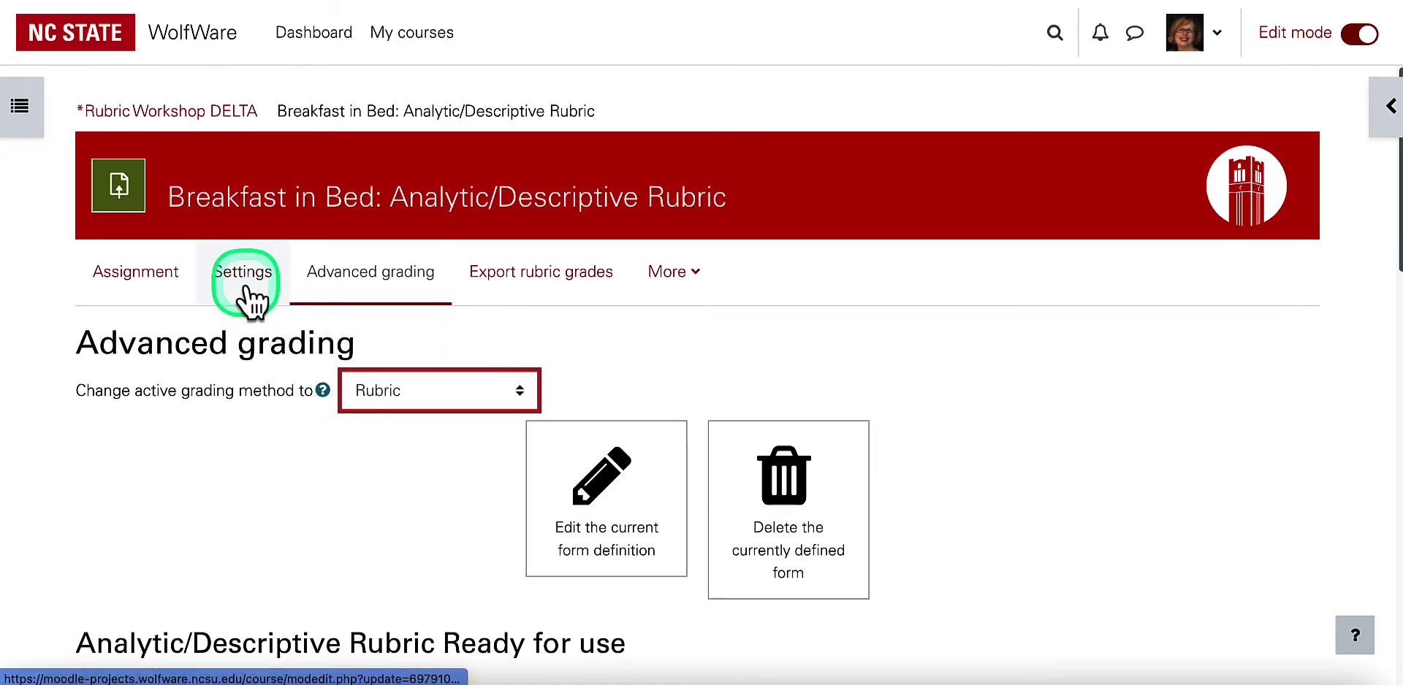
click(124, 281)
scroll(370, 494, down, 5)
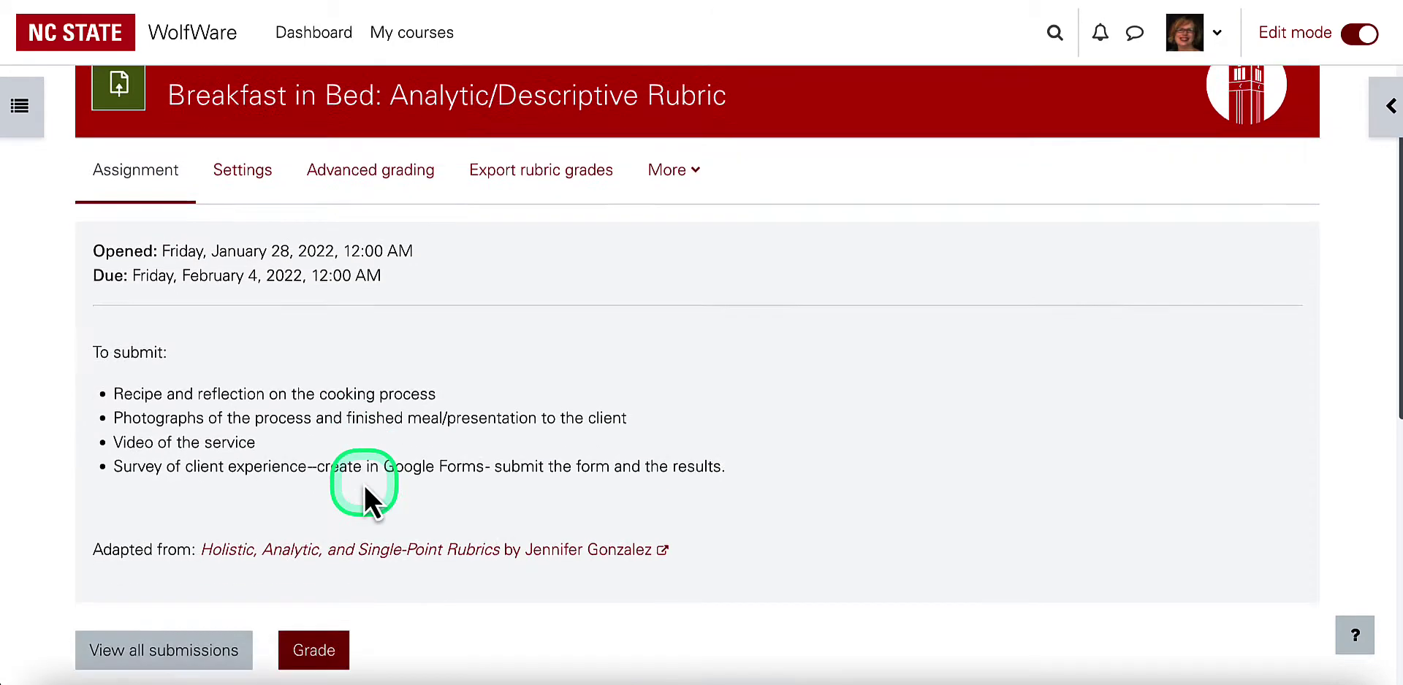
click(316, 435)
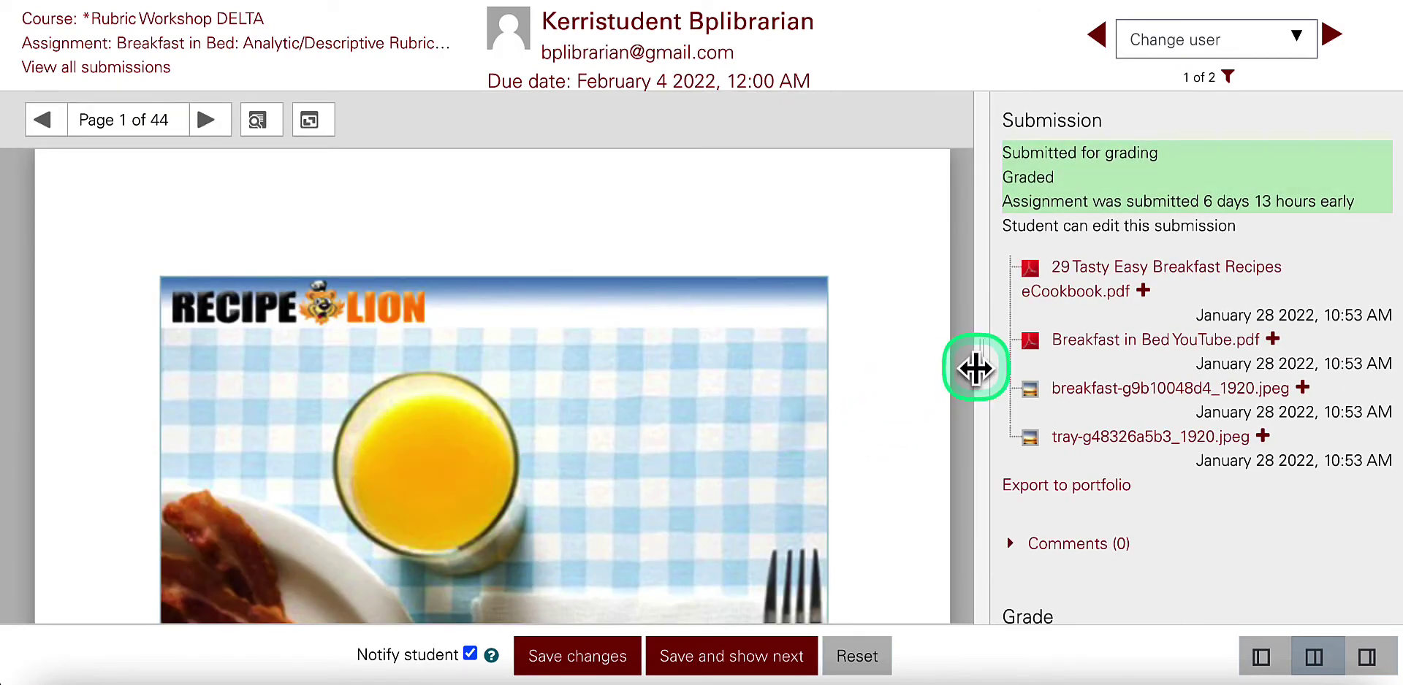
drag(975, 369, 425, 397)
Examine the submission's rubric ratings, per-criterion comments, gradebook grade and overall feedback comments
scroll(1067, 545, down, 6)
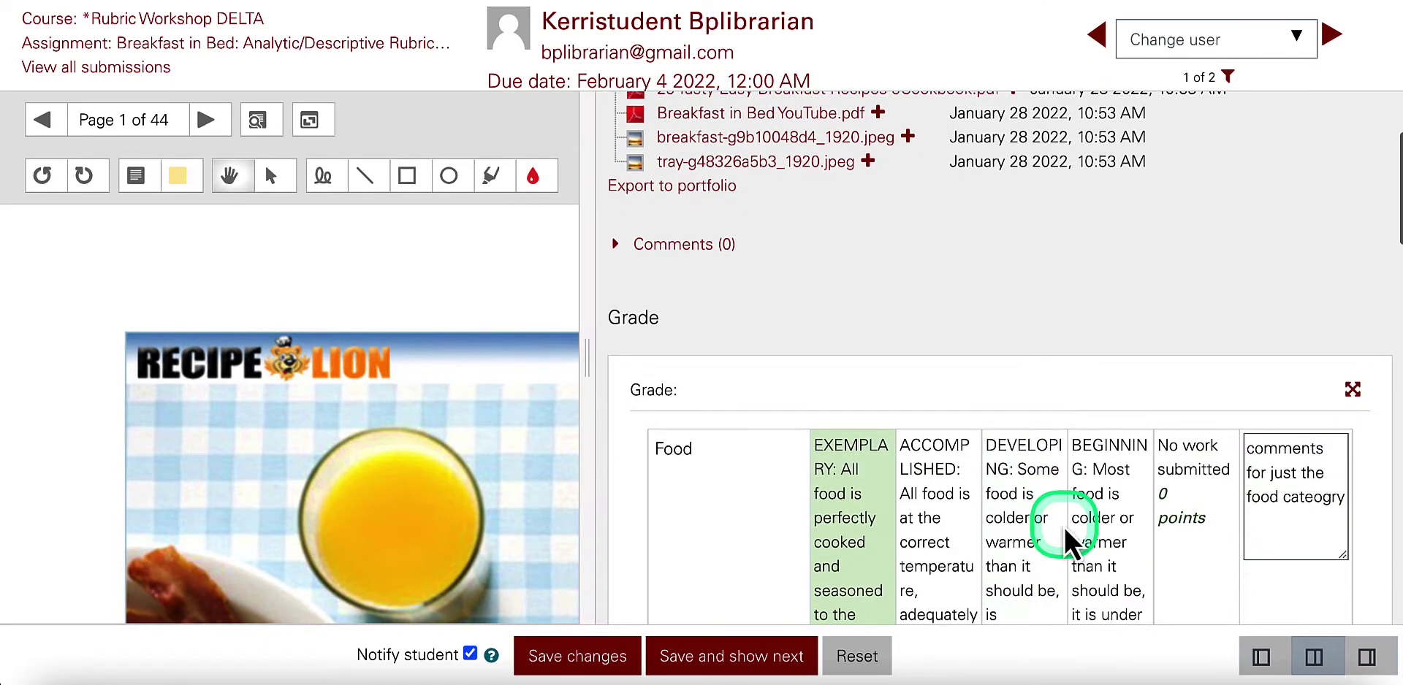
drag(587, 363, 260, 363)
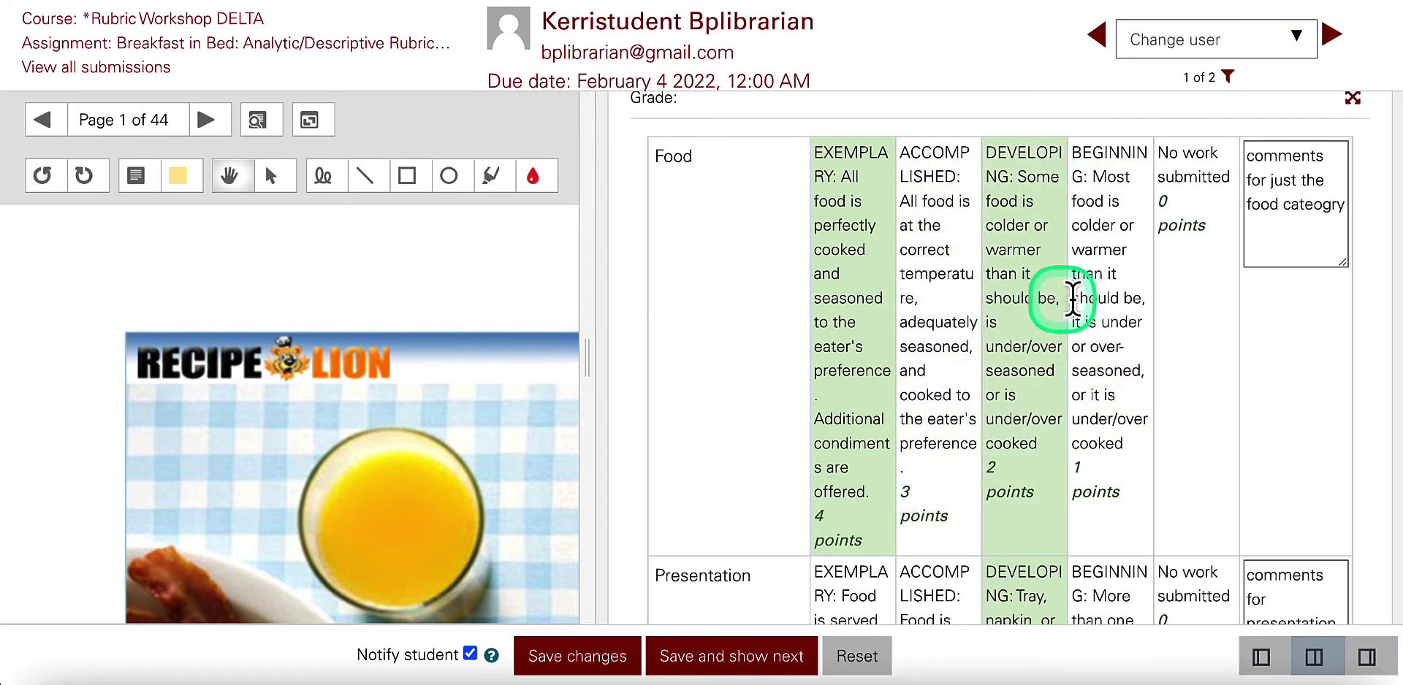
scroll(1074, 407, down, 4)
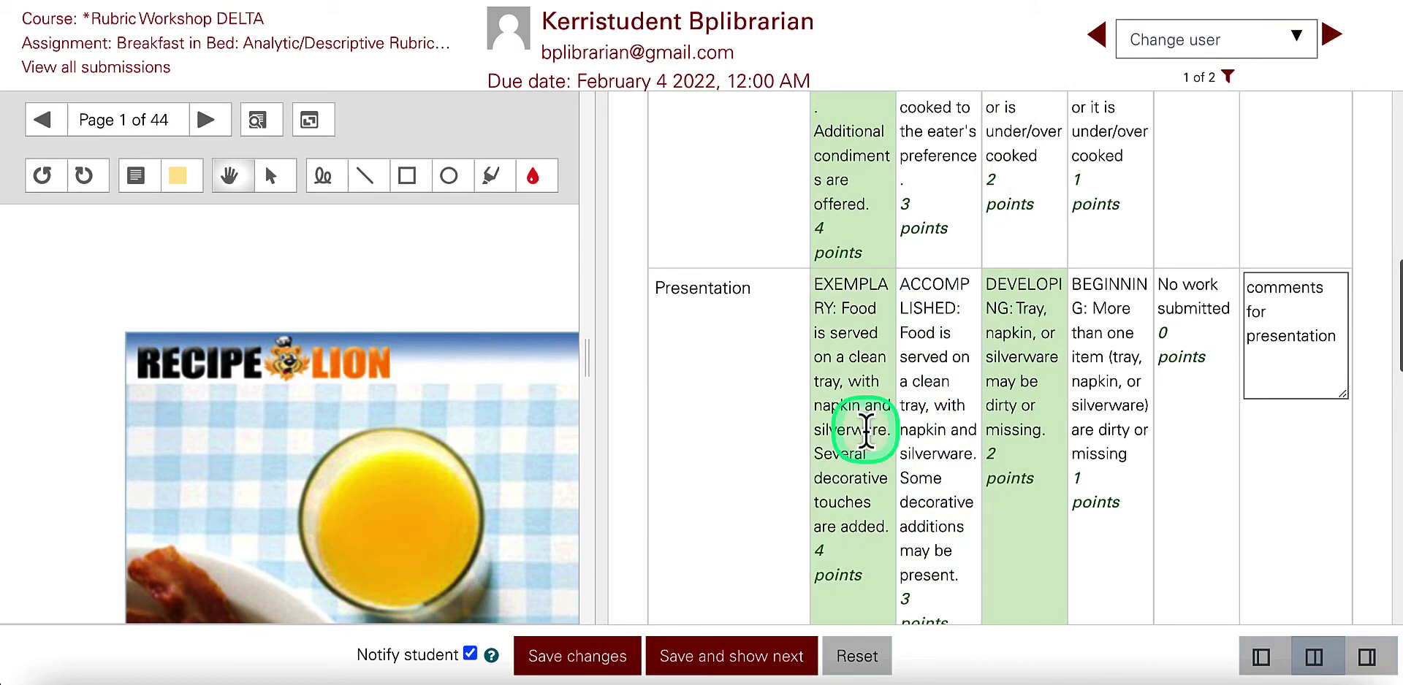
scroll(1109, 409, down, 2)
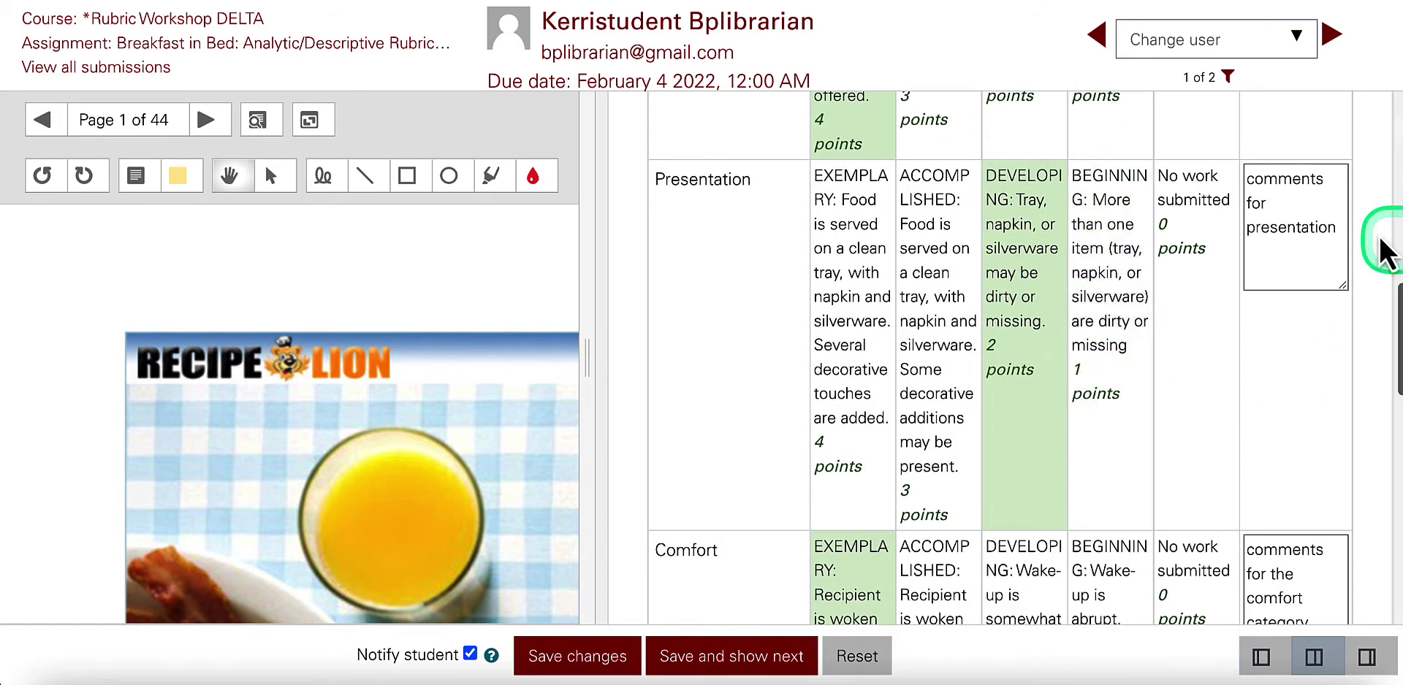
scroll(1202, 398, down, 4)
scroll(1202, 398, down, 10)
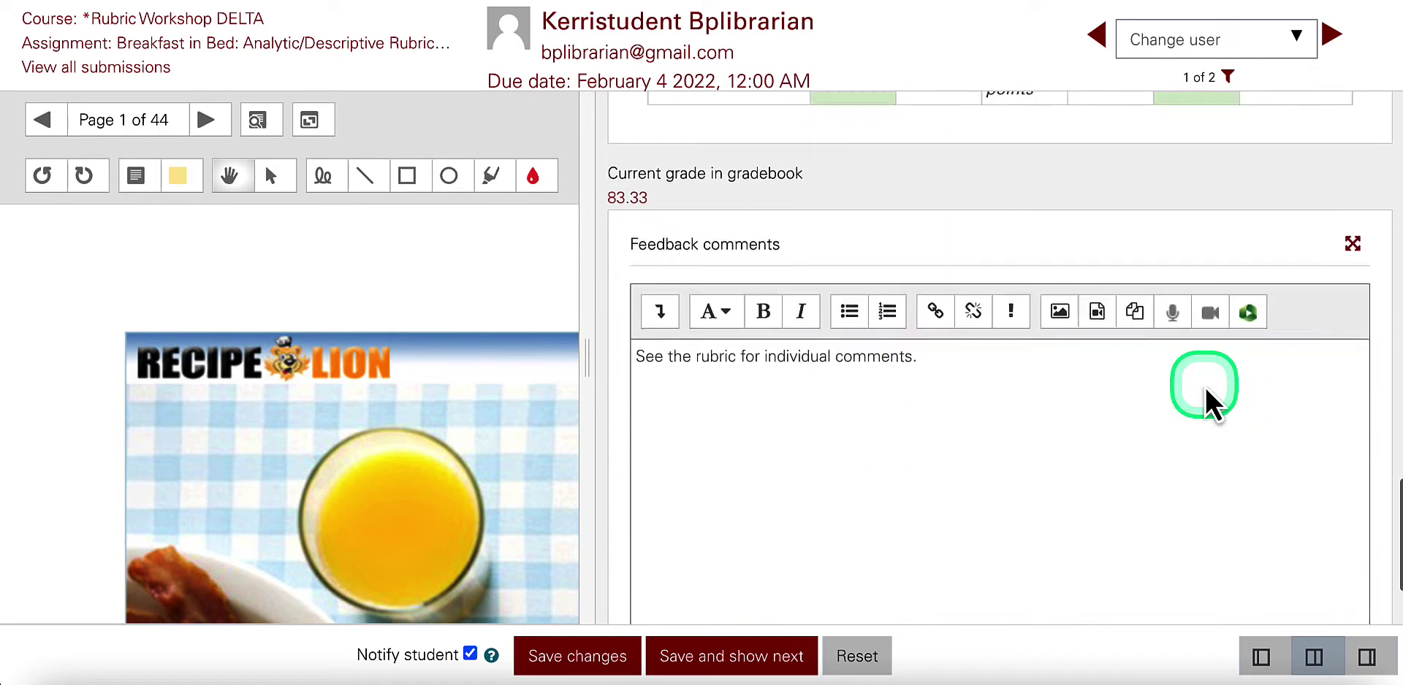
scroll(880, 376, up, 2)
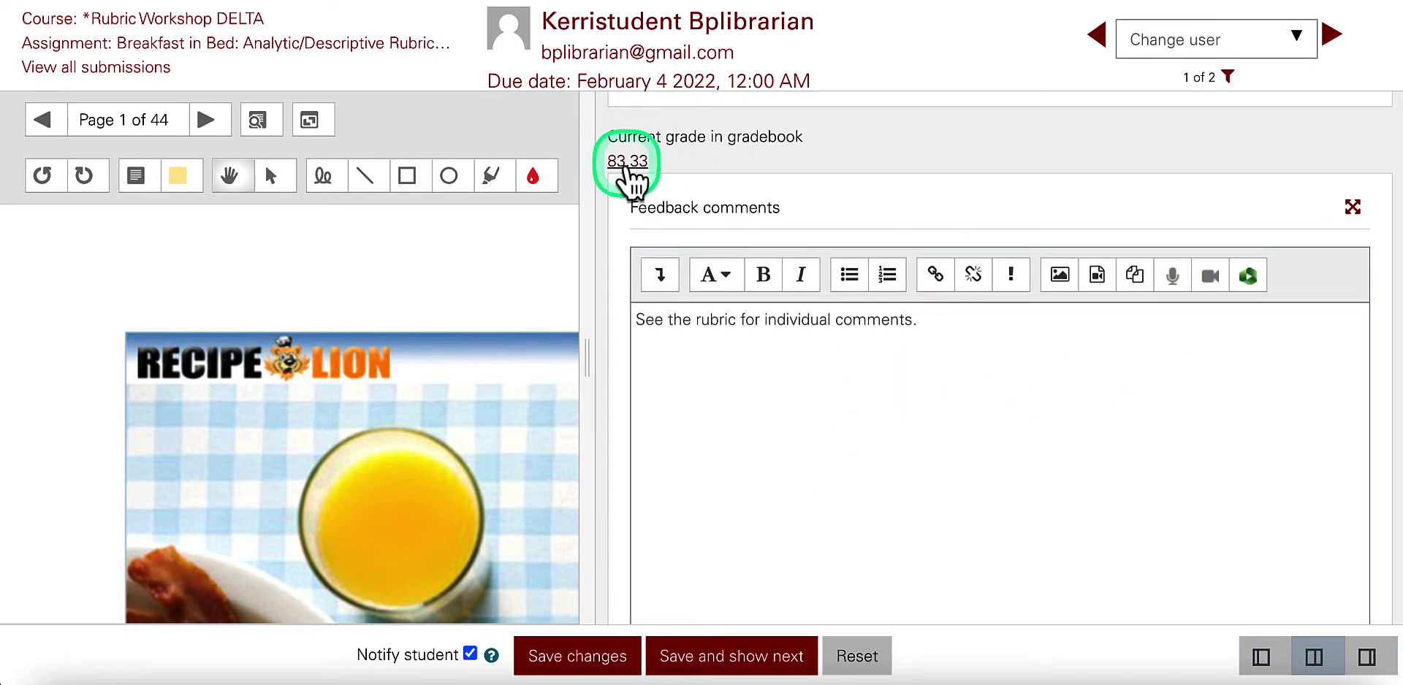
scroll(689, 244, up, 10)
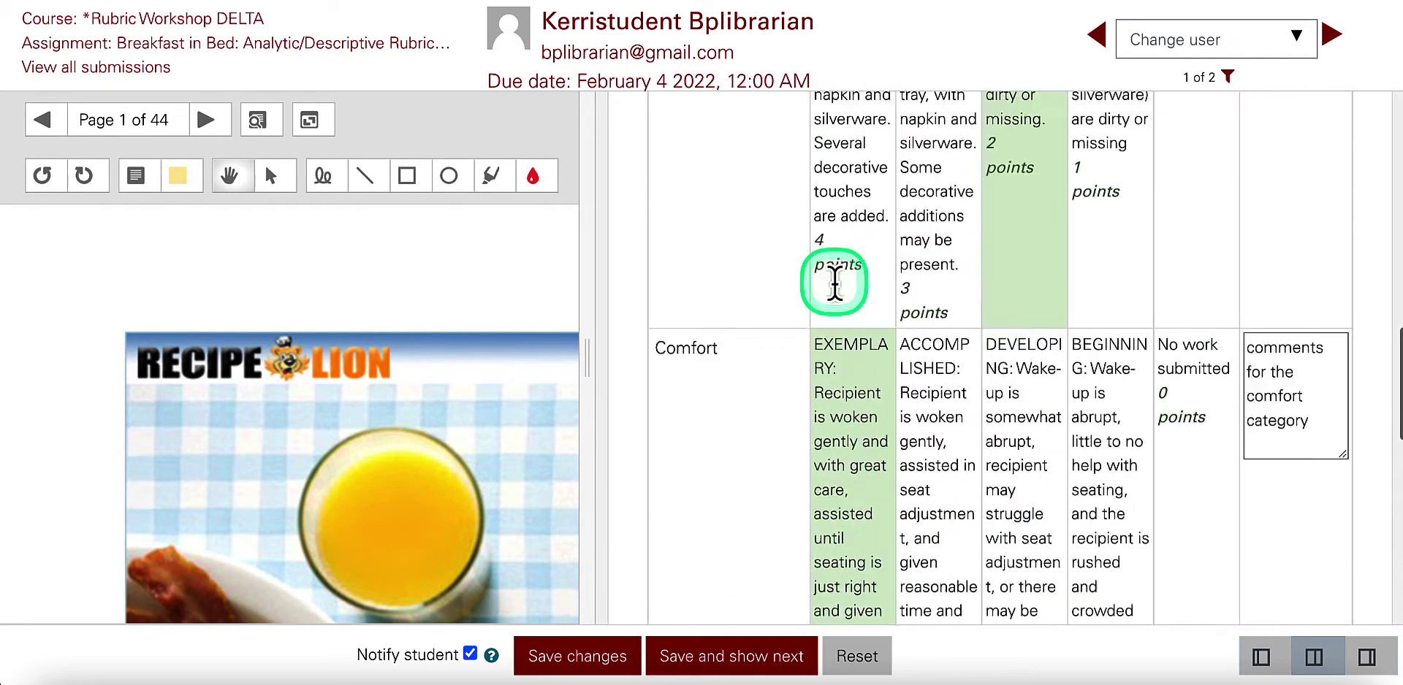
scroll(835, 285, up, 10)
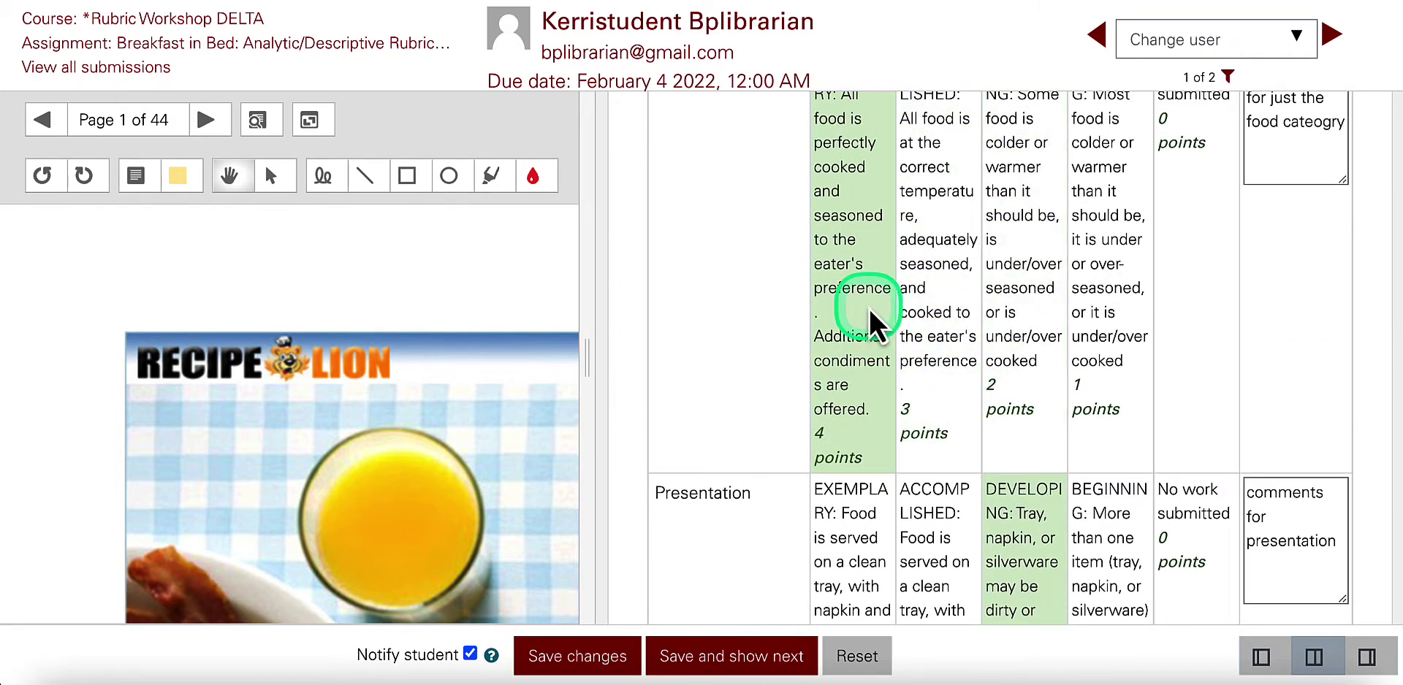
scroll(871, 321, up, 10)
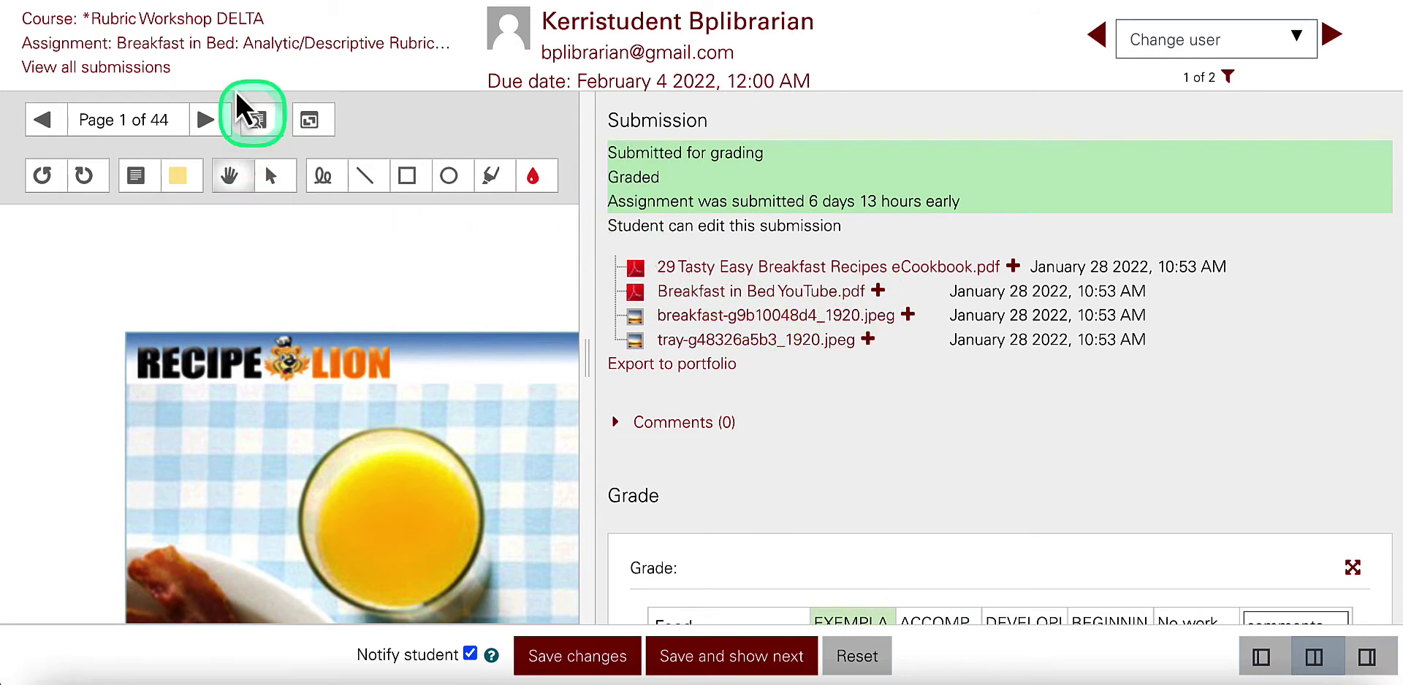
Return to the Rubric Workshop DELTA course and add a new Assignment activity to the Additional Demo Rubrics section
click(162, 24)
scroll(545, 316, down, 10)
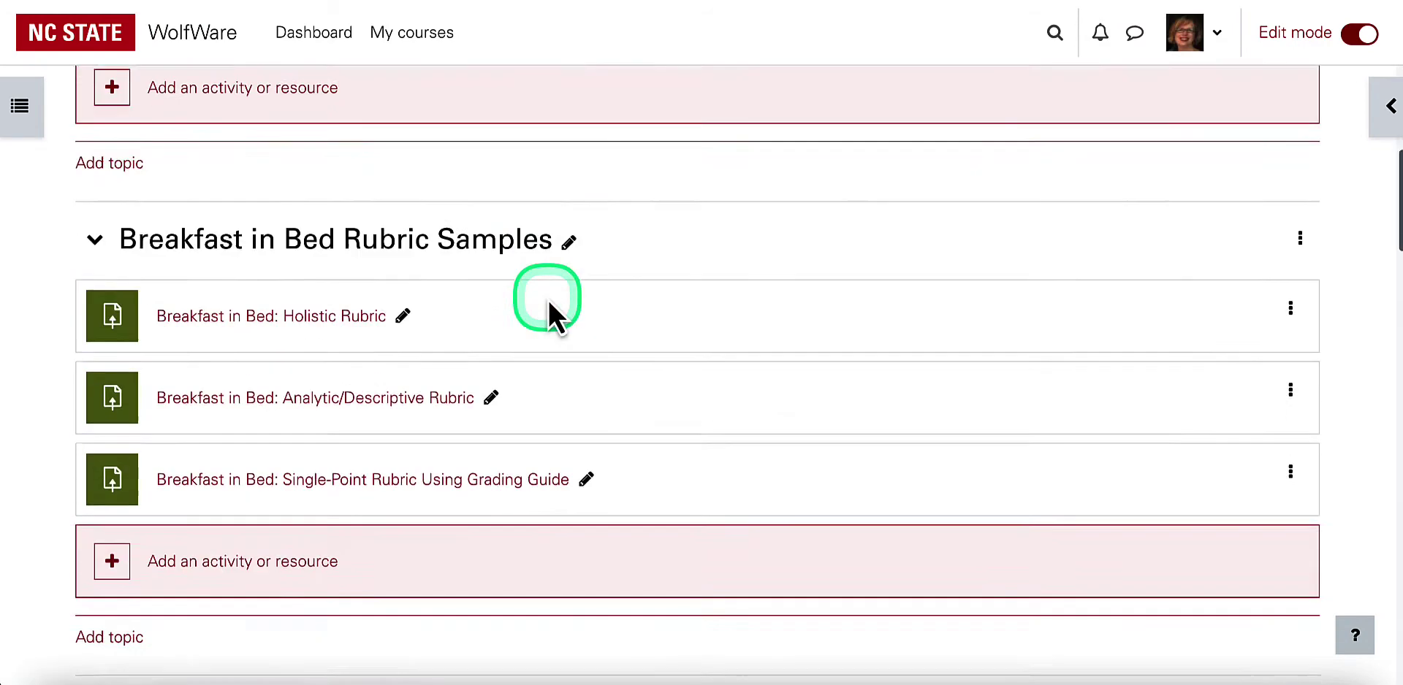
scroll(235, 344, down, 6)
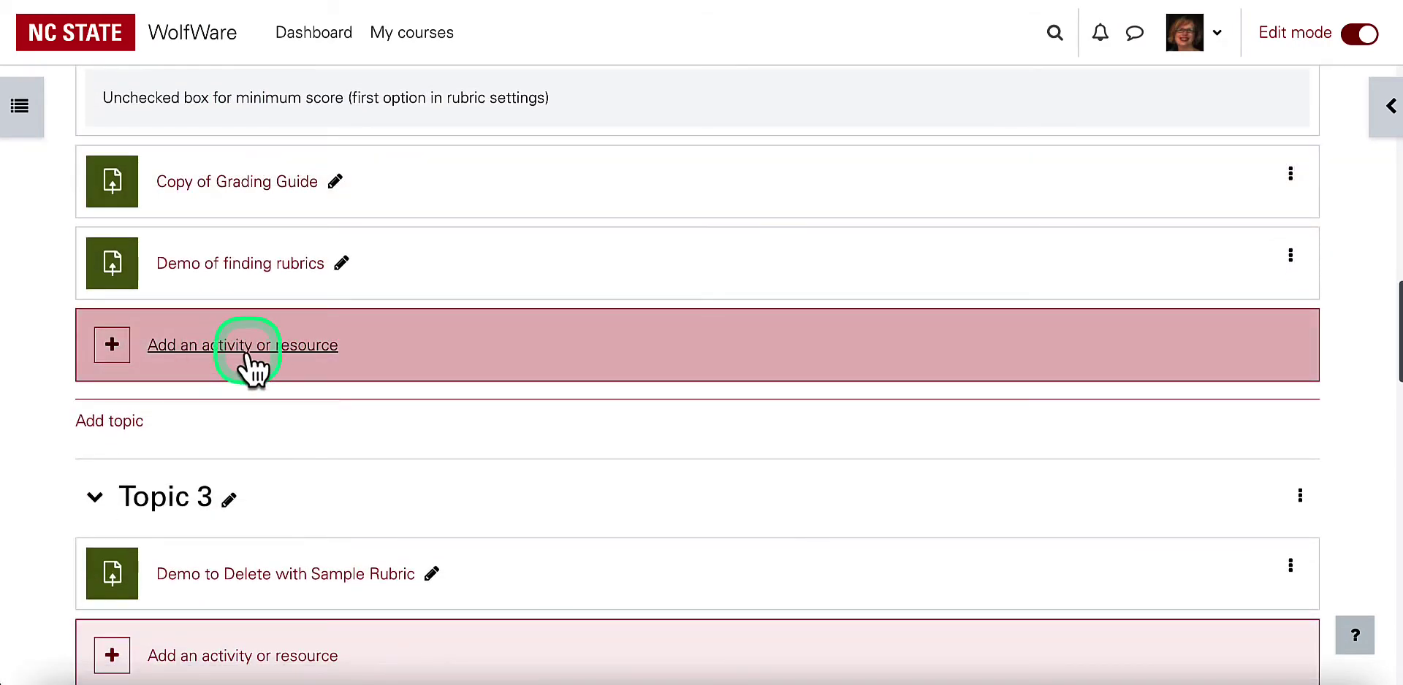
click(239, 346)
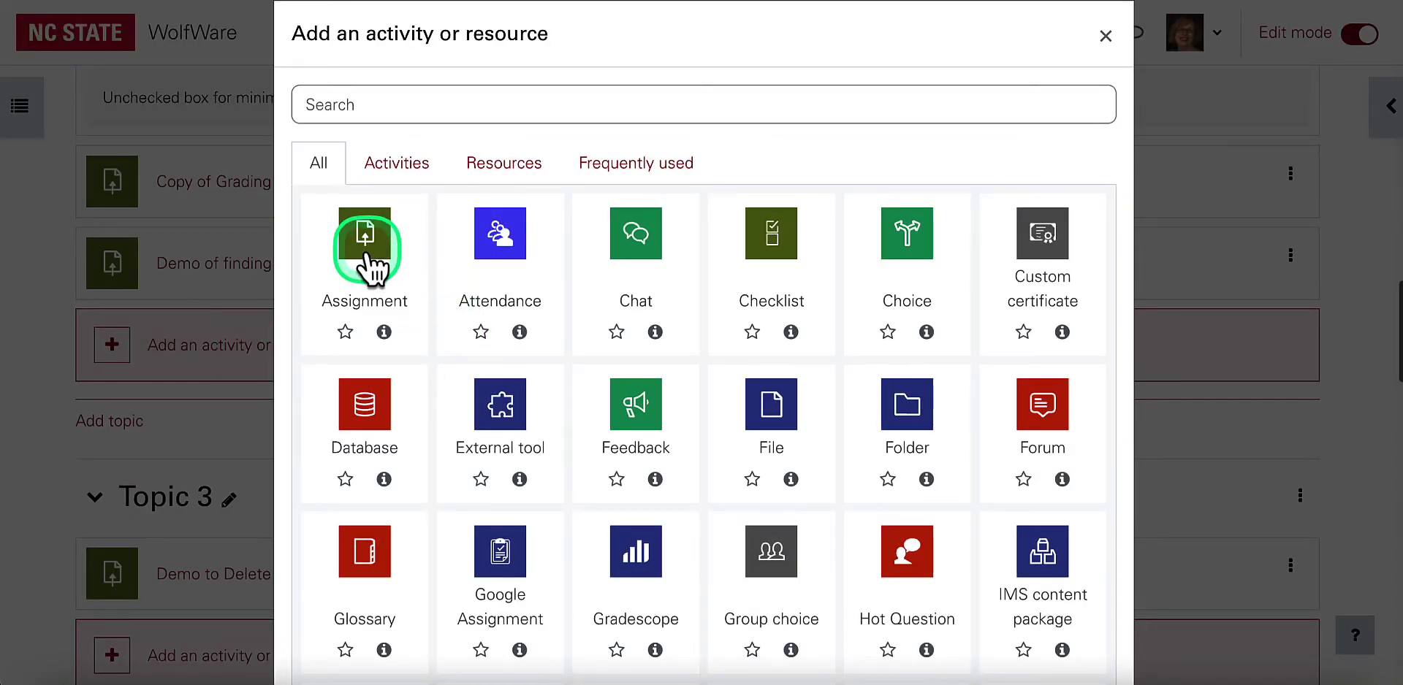
click(369, 248)
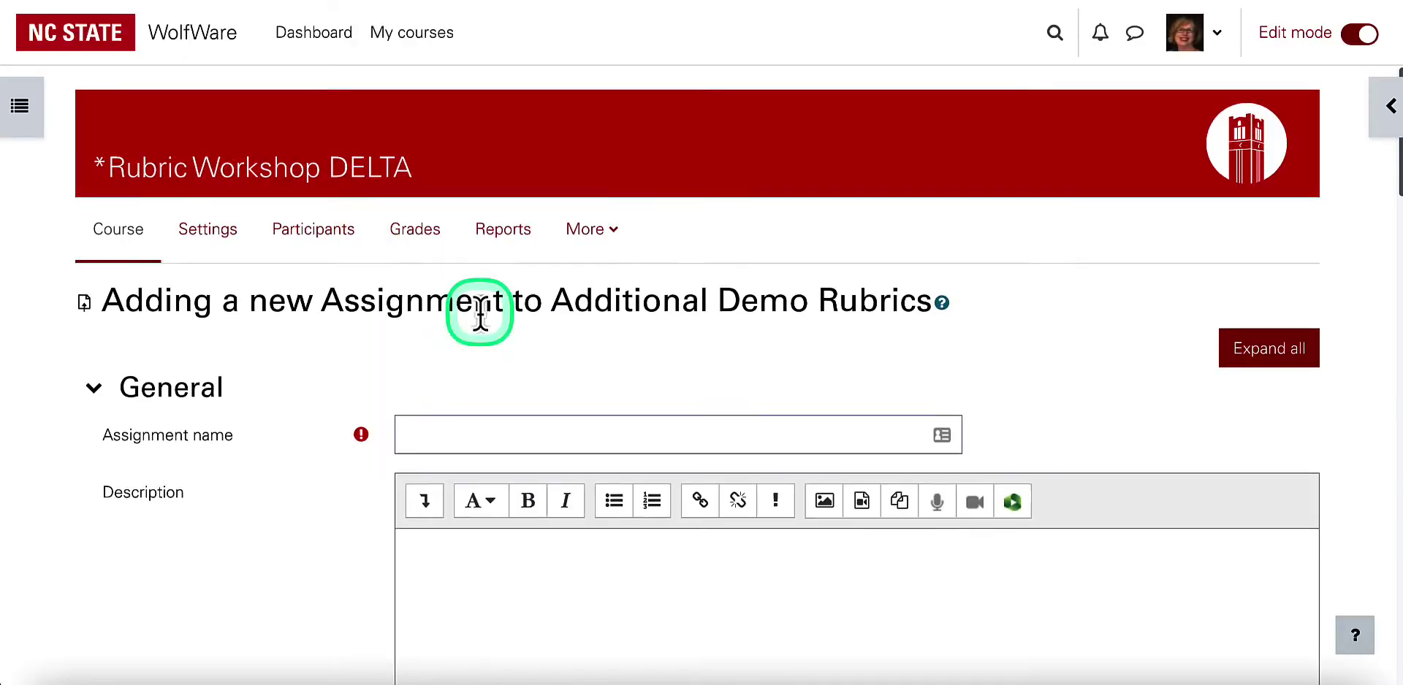
Name the new assignment "Sample Essay"
scroll(475, 313, down, 1)
scroll(479, 313, down, 1)
click(453, 253)
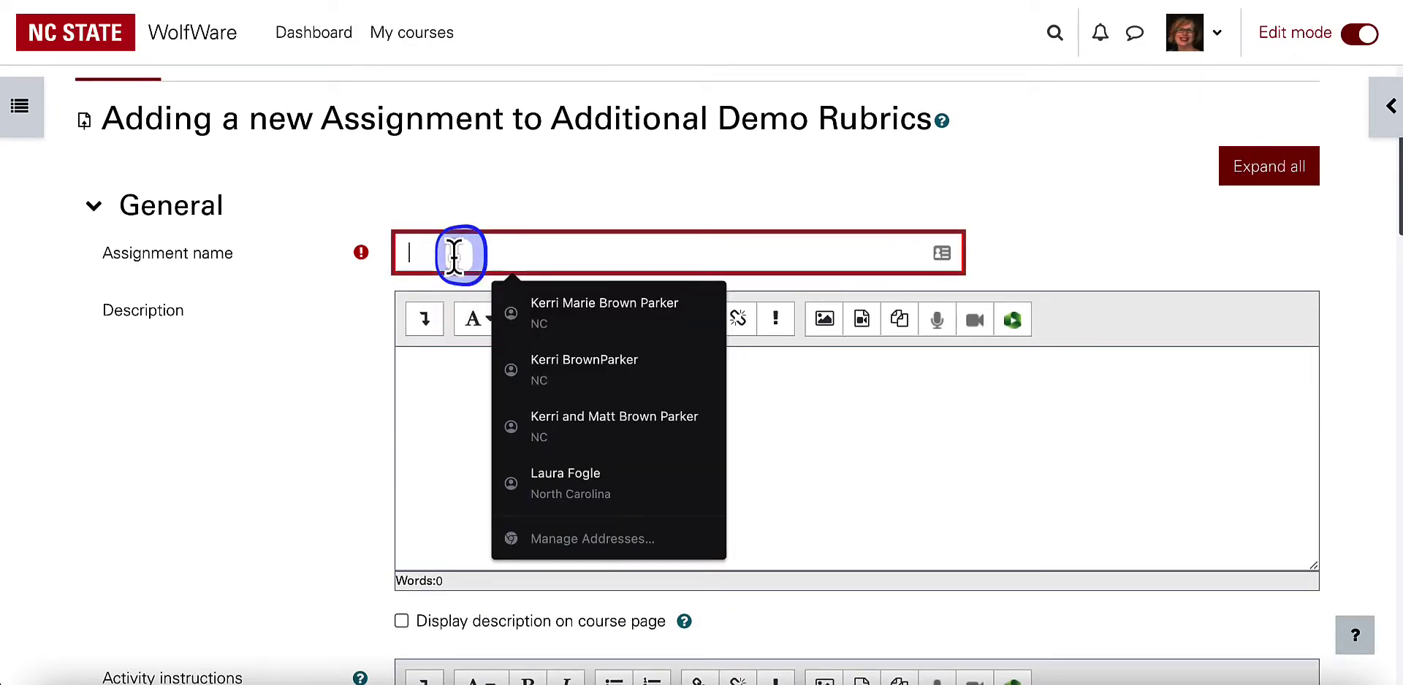
text(Sample Esssay)
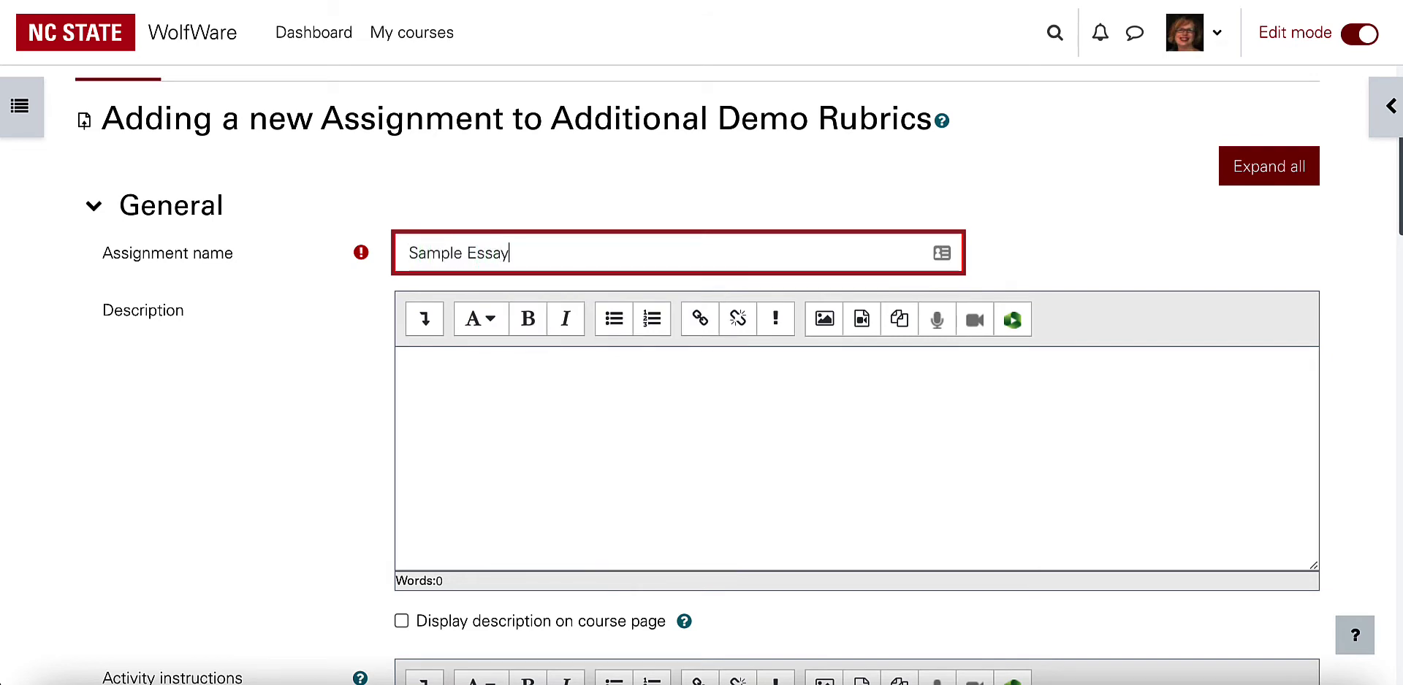
Expand the assignment's Grade settings and set the grading method to Rubric
scroll(701, 366, down, 2)
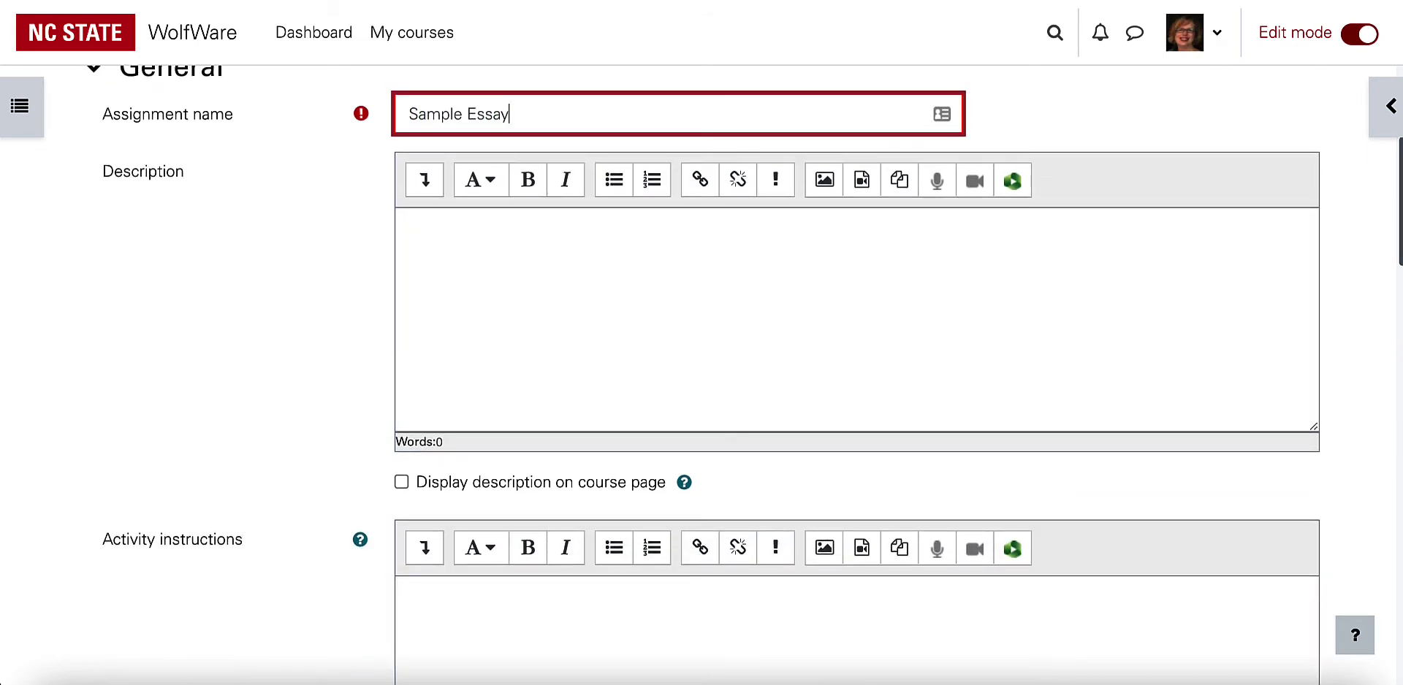
scroll(560, 278, down, 4)
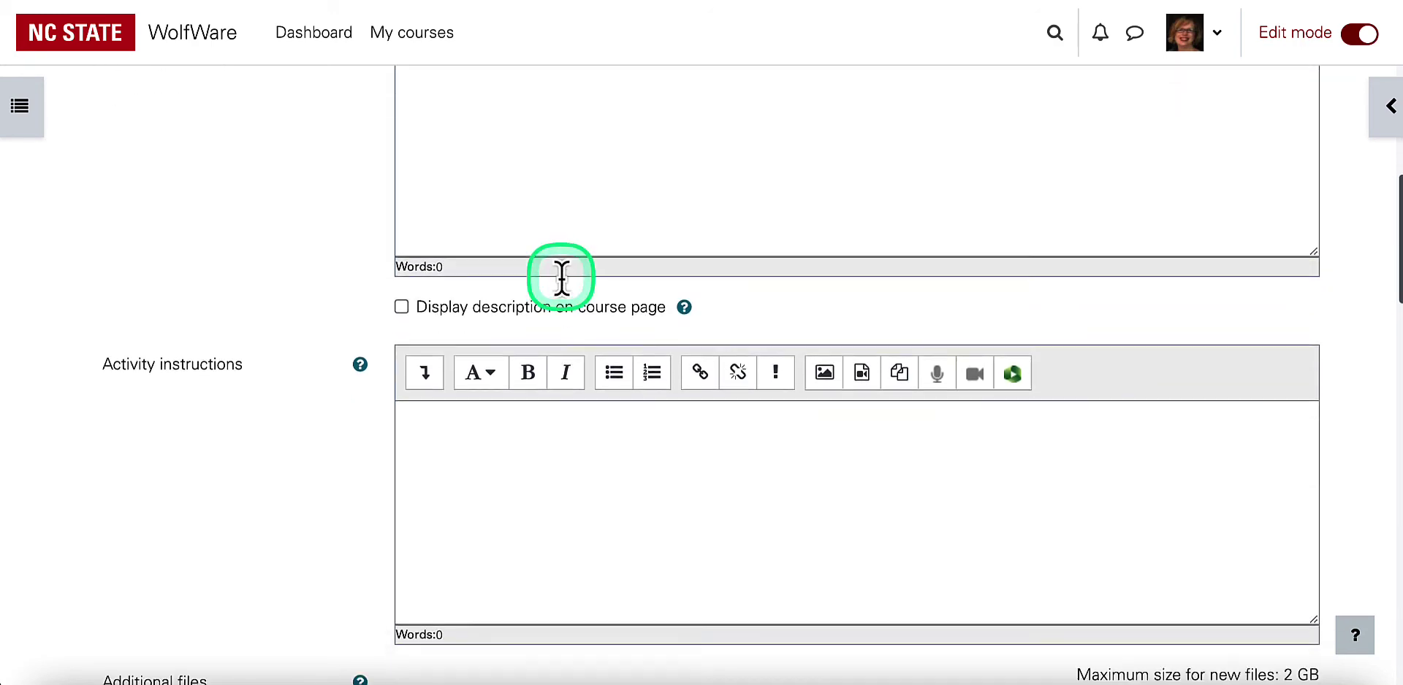
scroll(563, 288, down, 17)
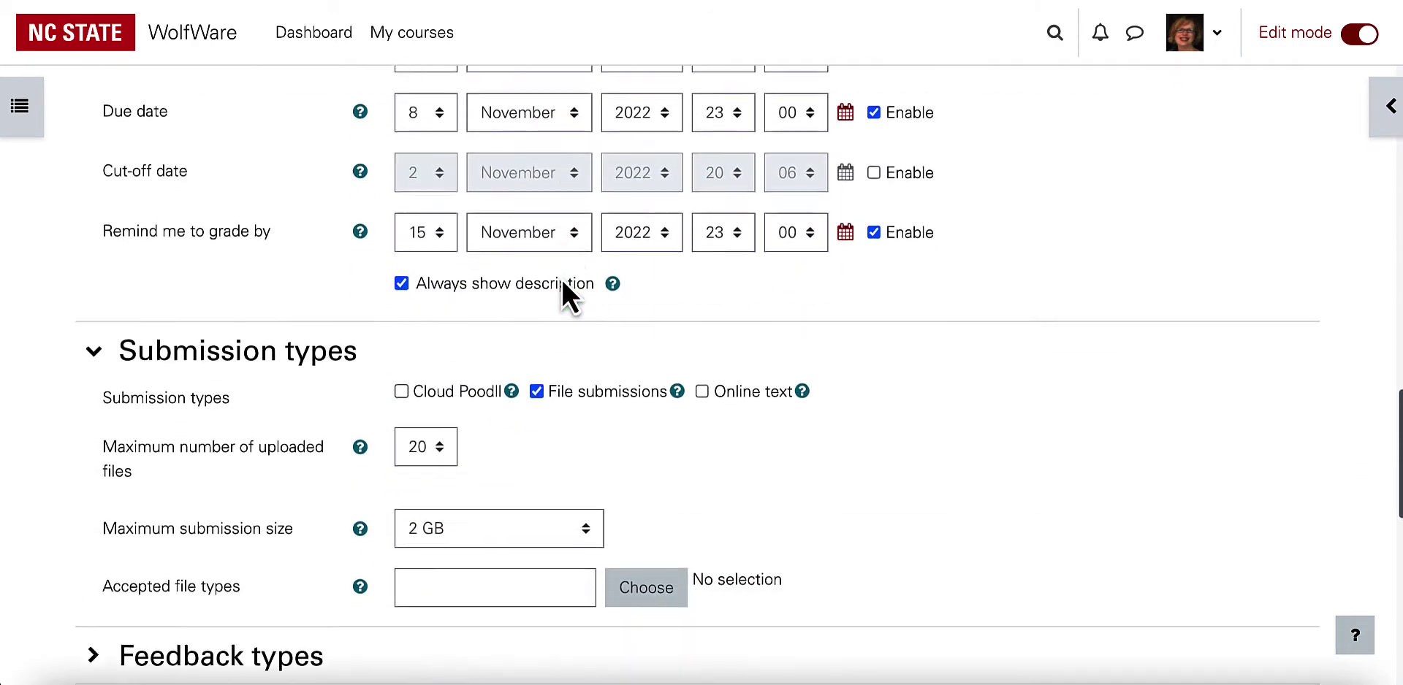
scroll(561, 279, down, 5)
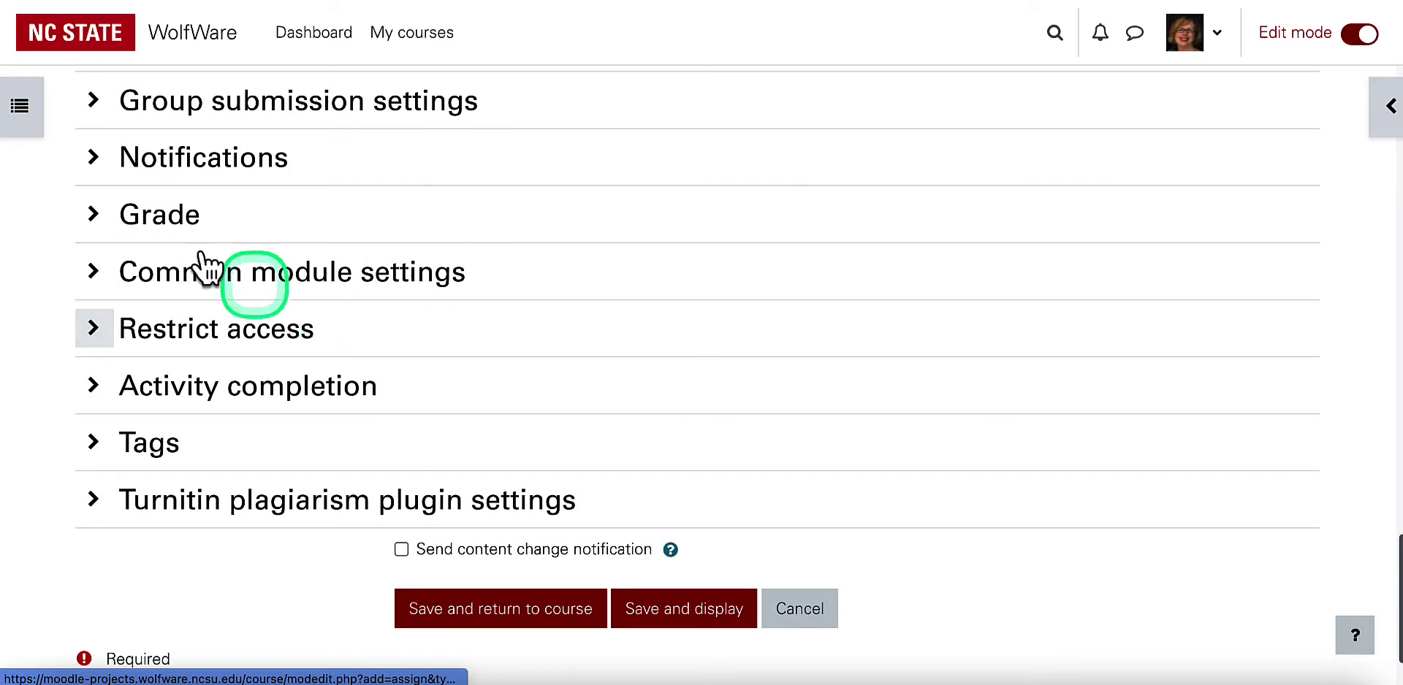
click(102, 220)
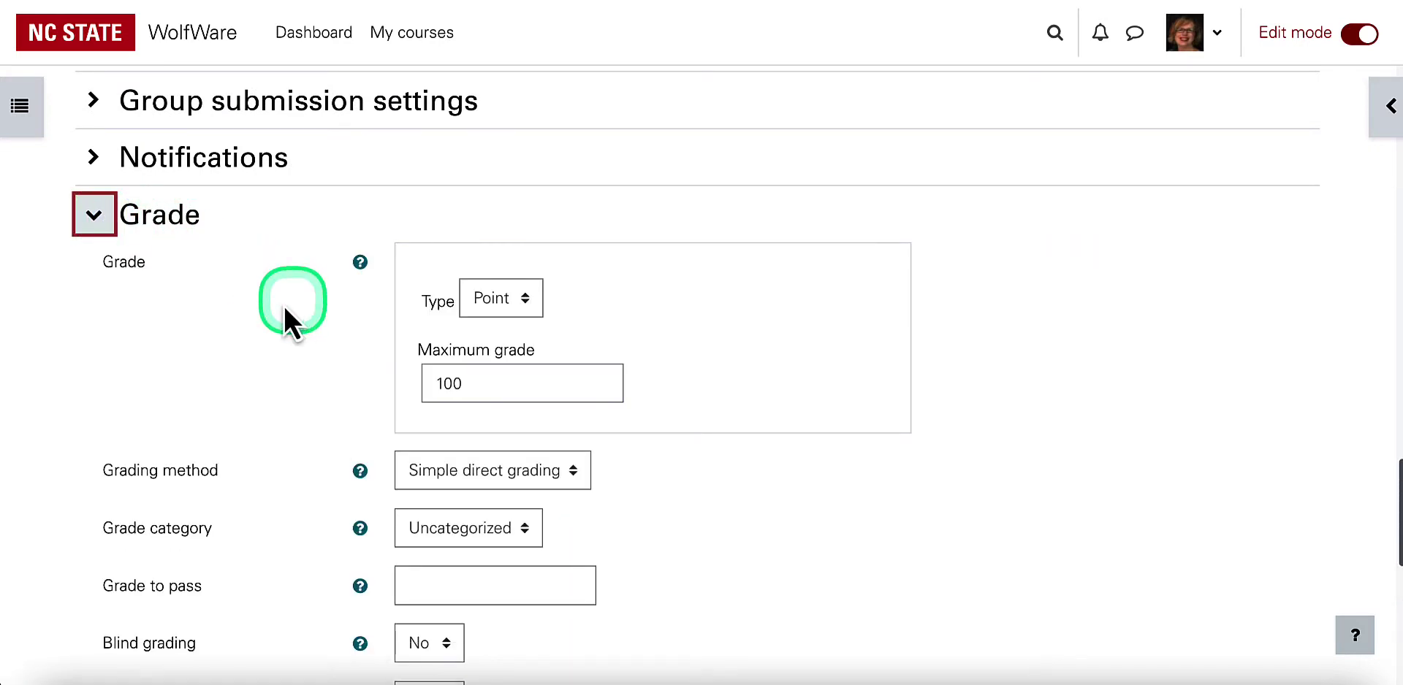
scroll(781, 394, down, 2)
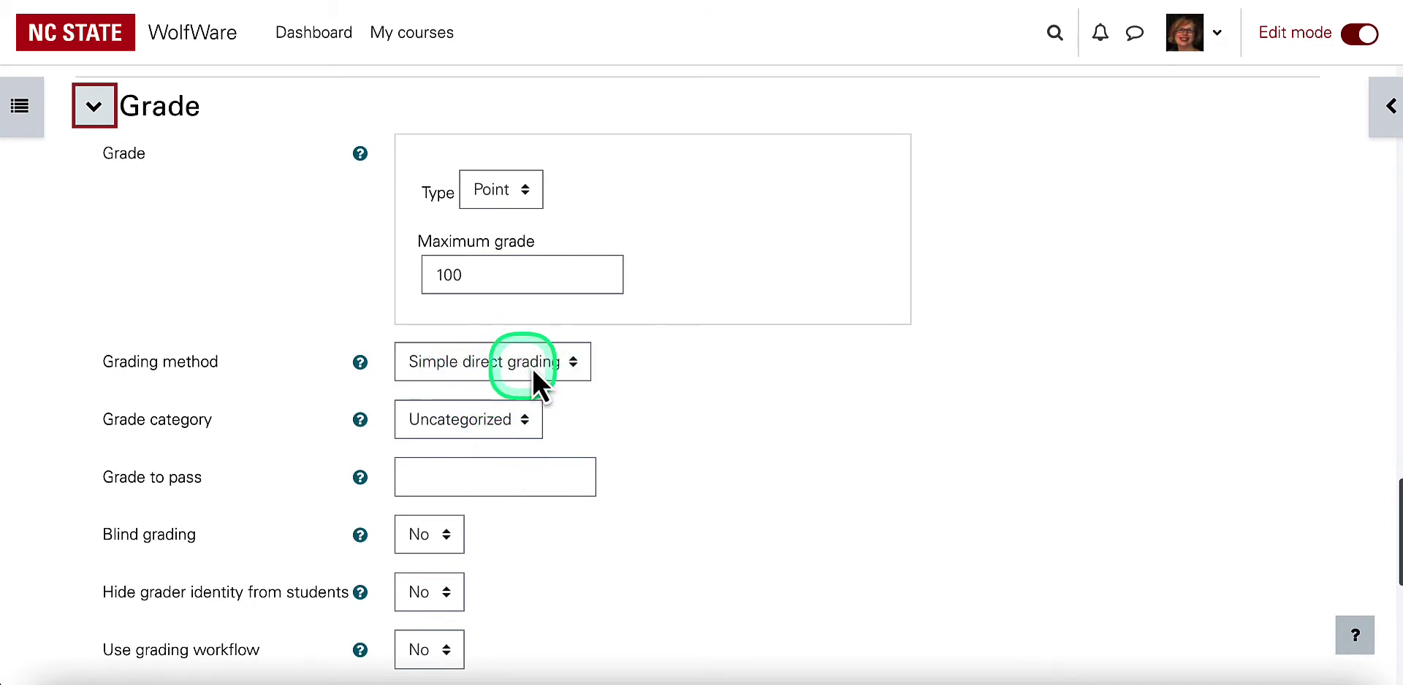
click(565, 362)
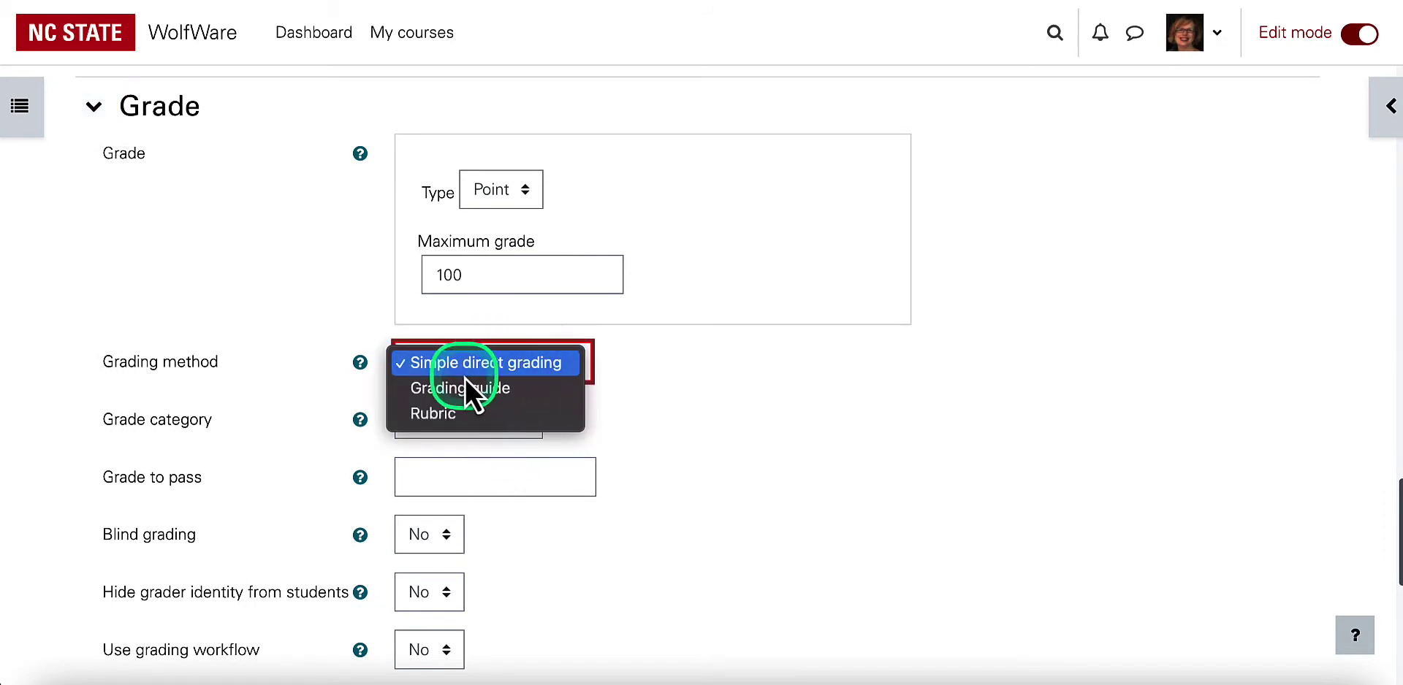
click(445, 415)
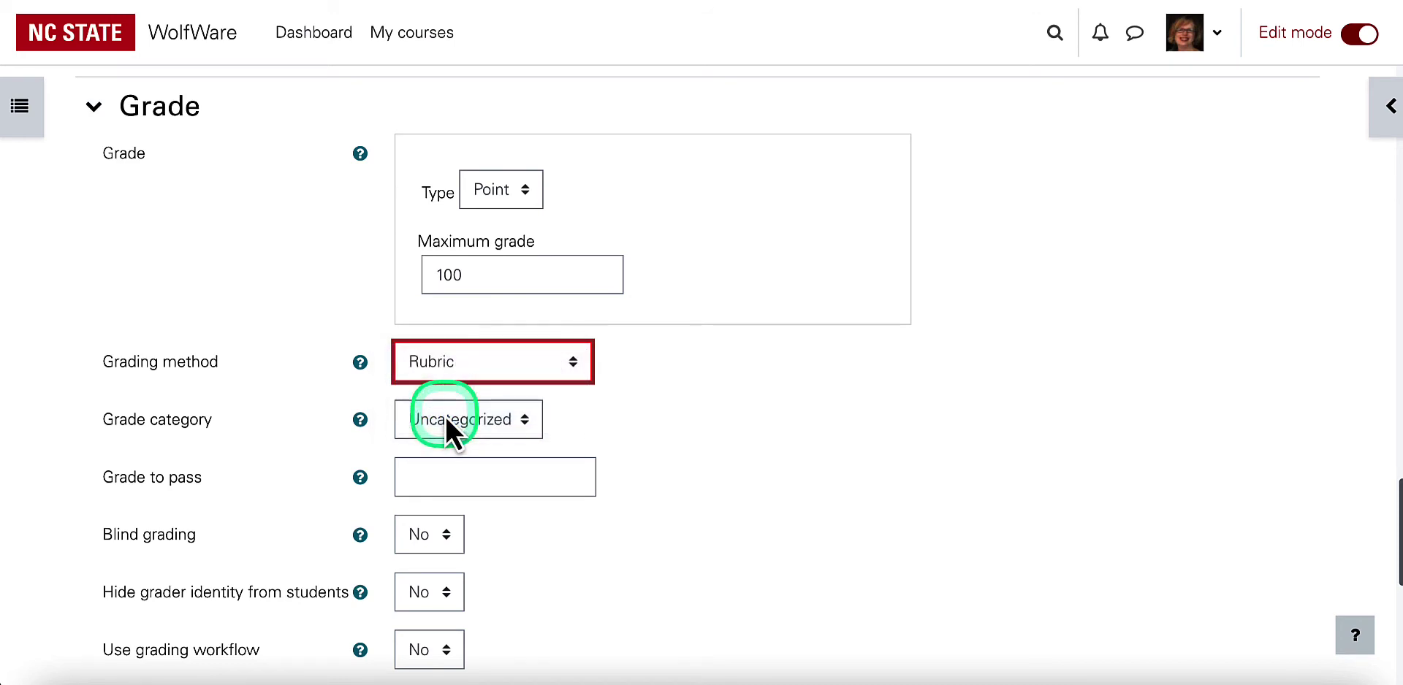
Save the Sample Essay assignment and display its Advanced grading page
scroll(698, 485, down, 4)
scroll(698, 485, down, 4)
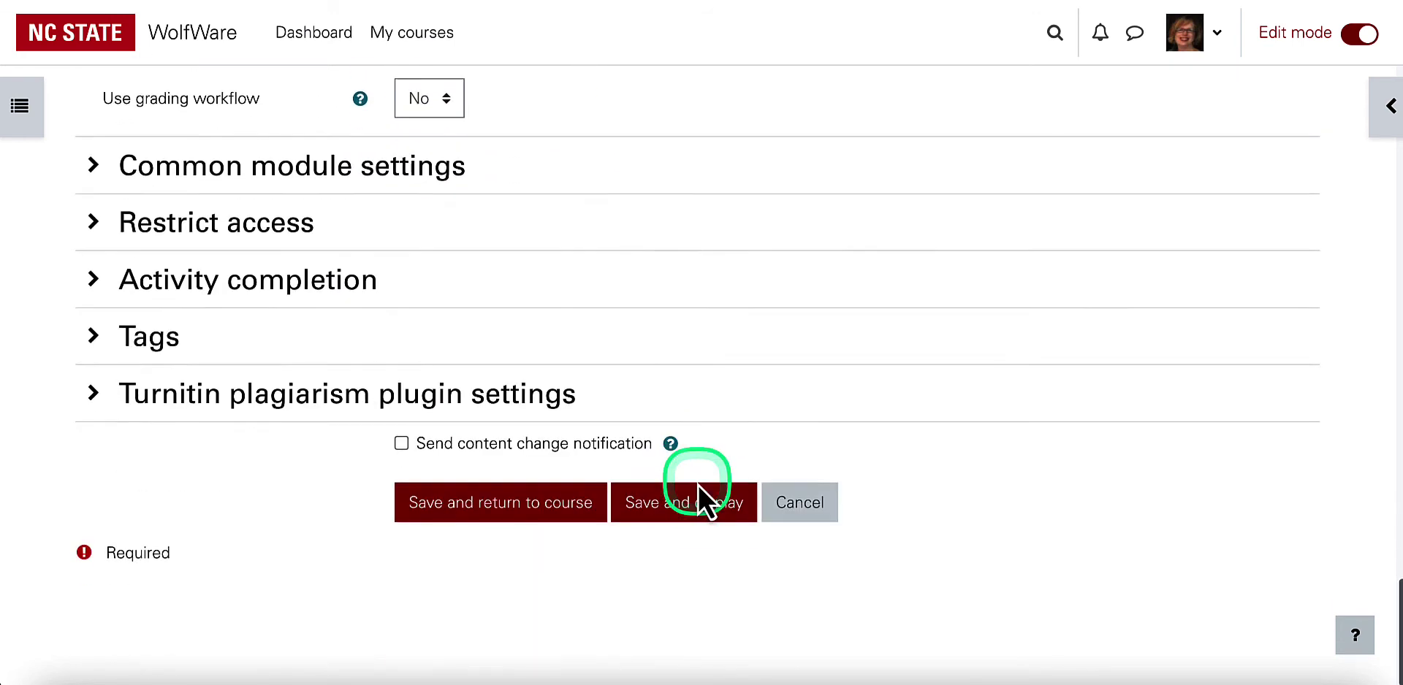
click(686, 520)
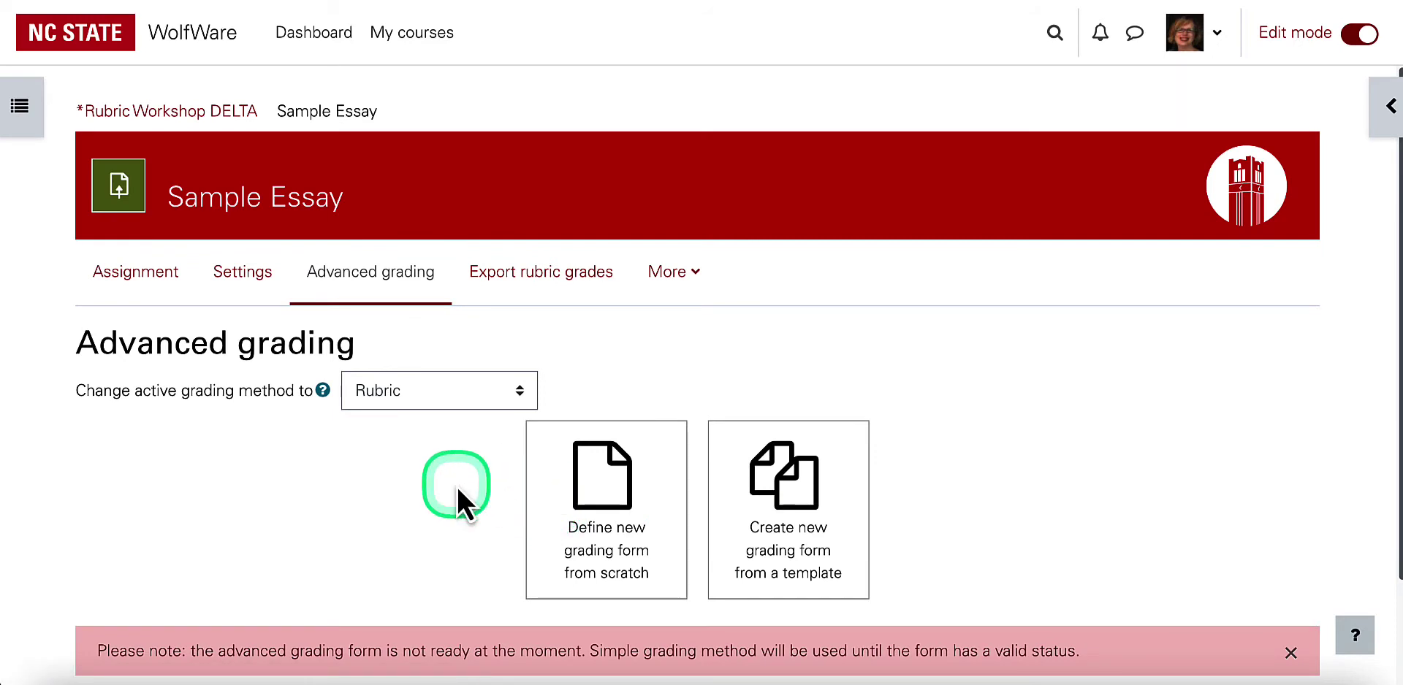
Look through the shared grading form templates, including the Questionnaire Summary rubric, and return to Advanced grading
scroll(458, 485, down, 1)
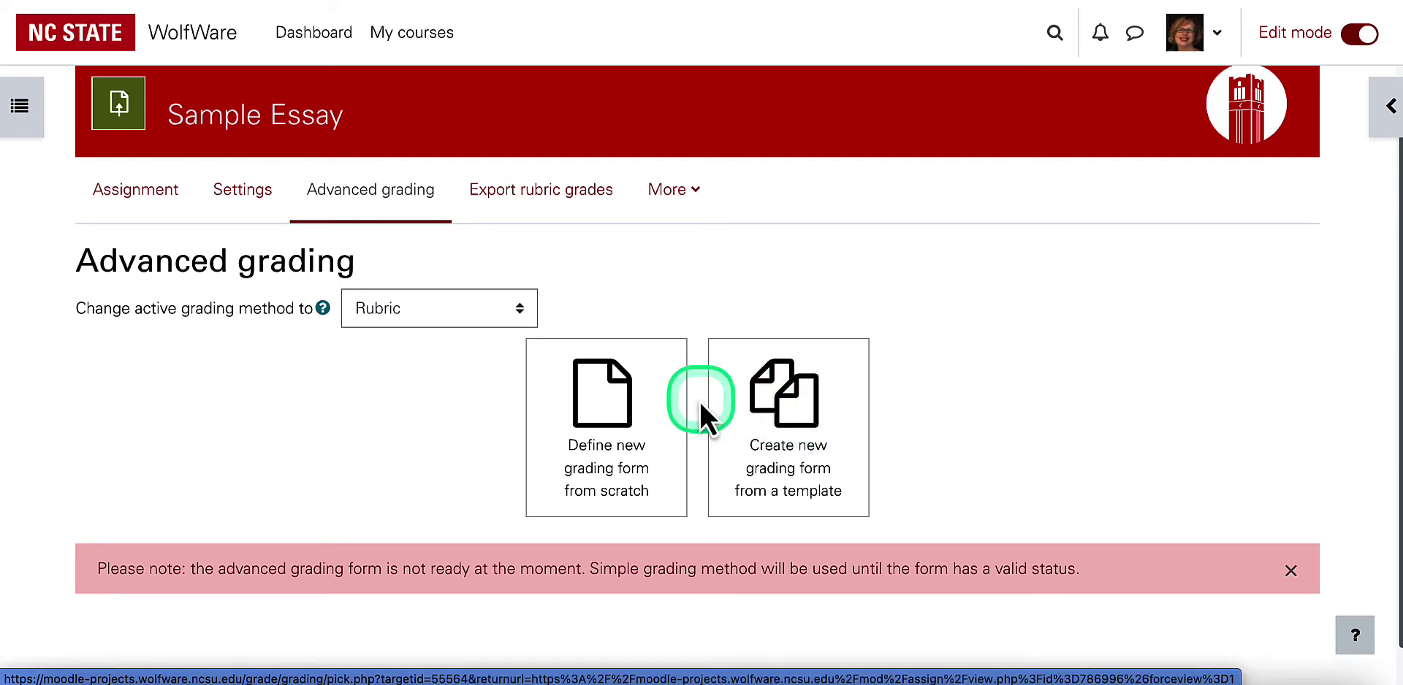
click(799, 462)
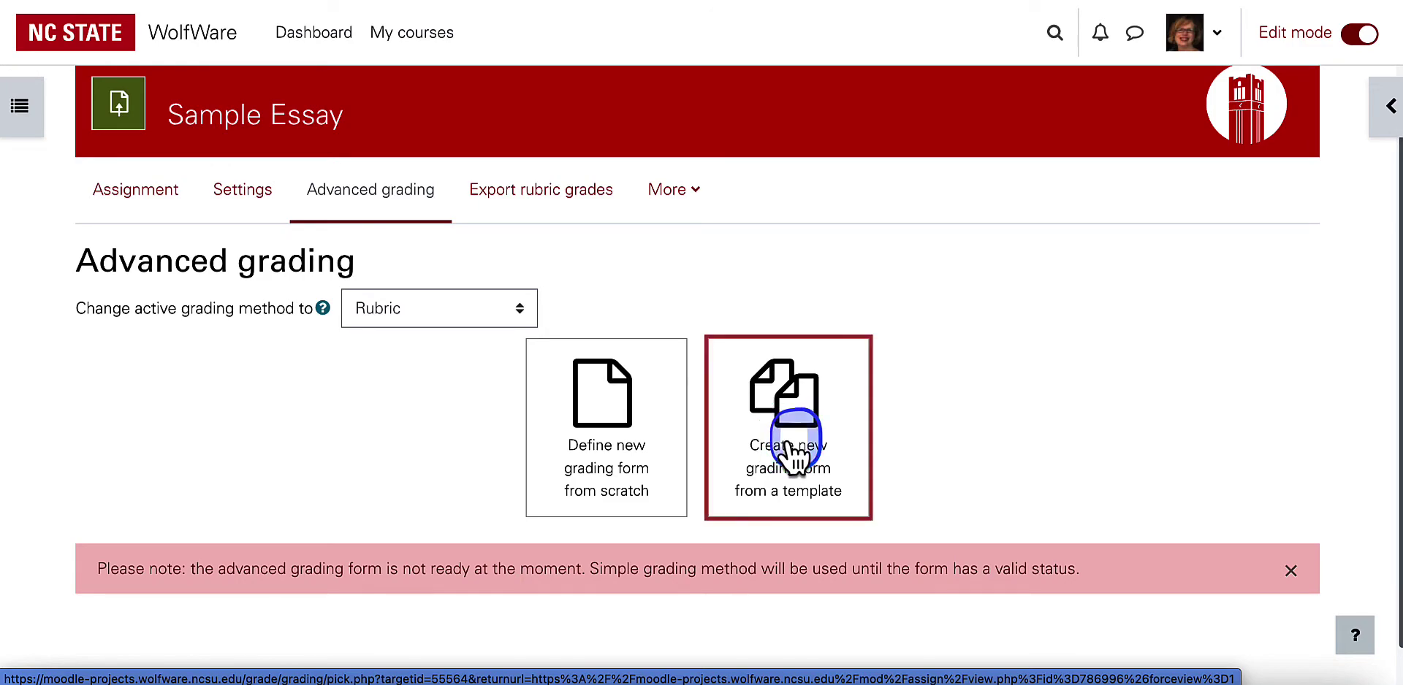
scroll(698, 525, down, 4)
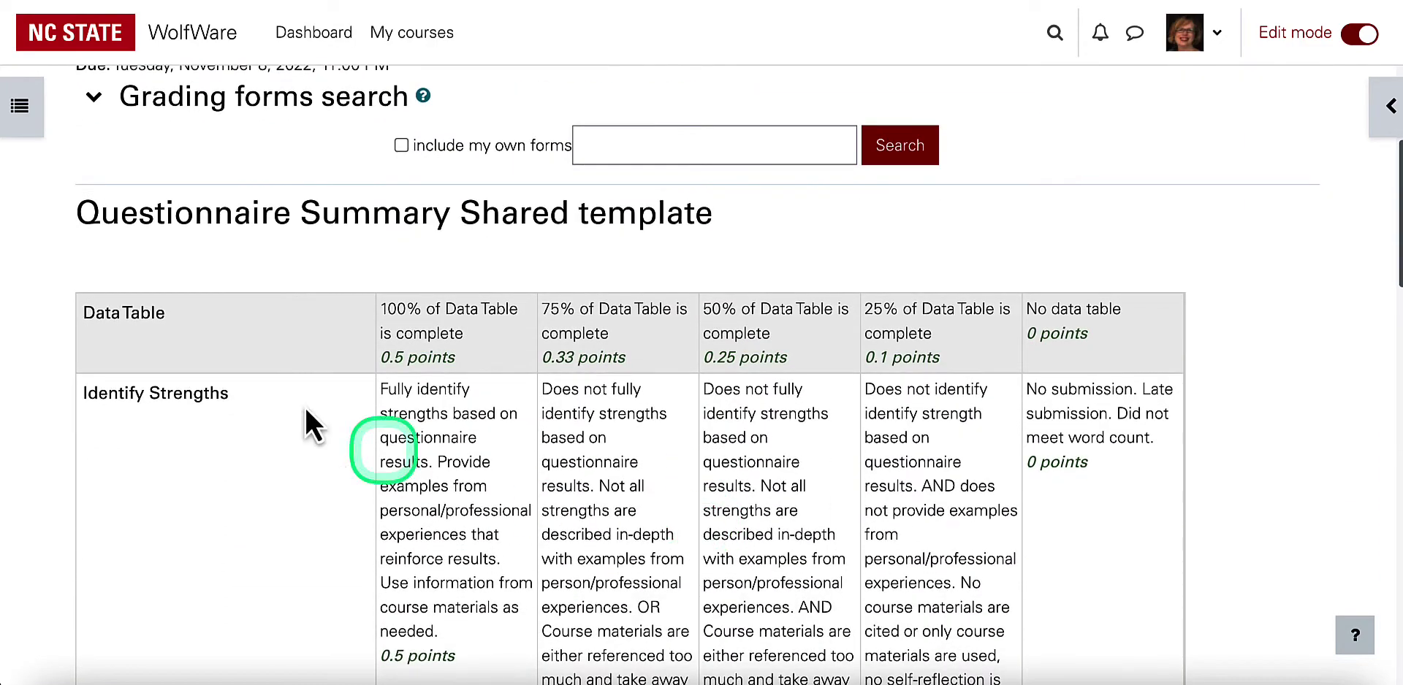
scroll(218, 514, down, 8)
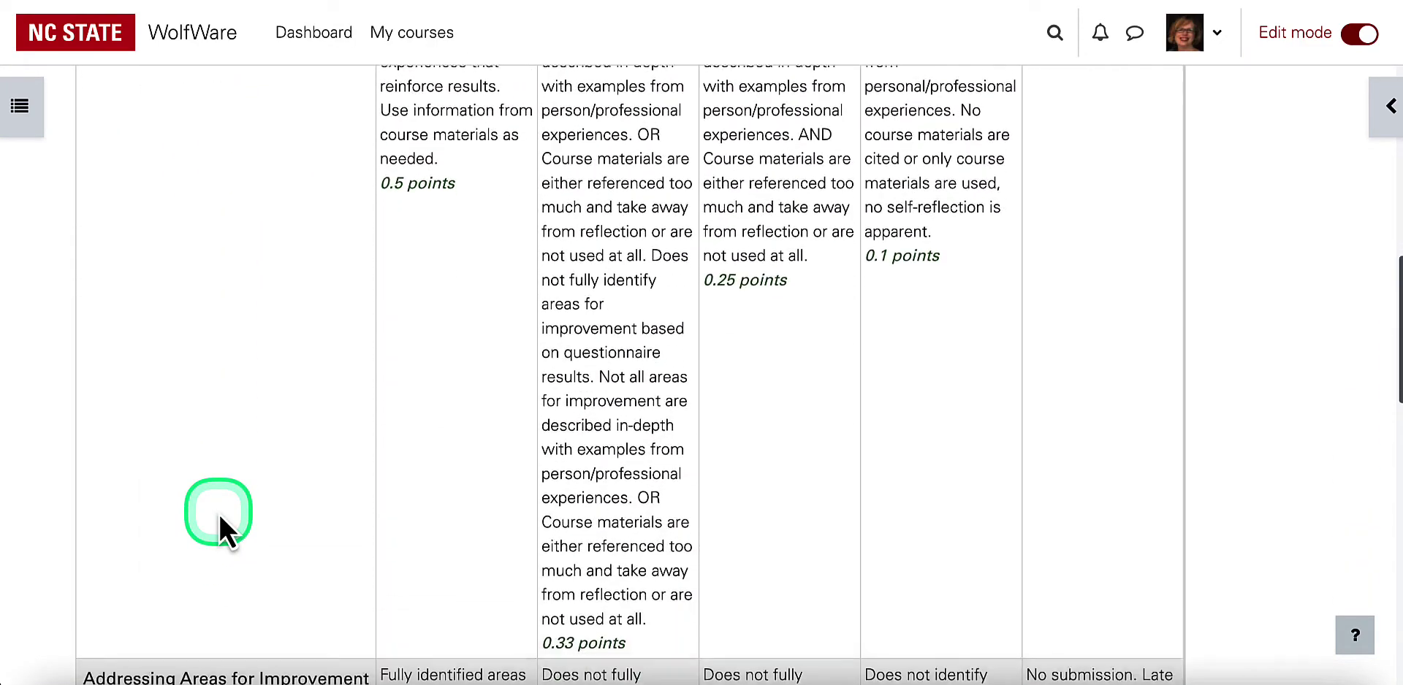
scroll(217, 515, up, 12)
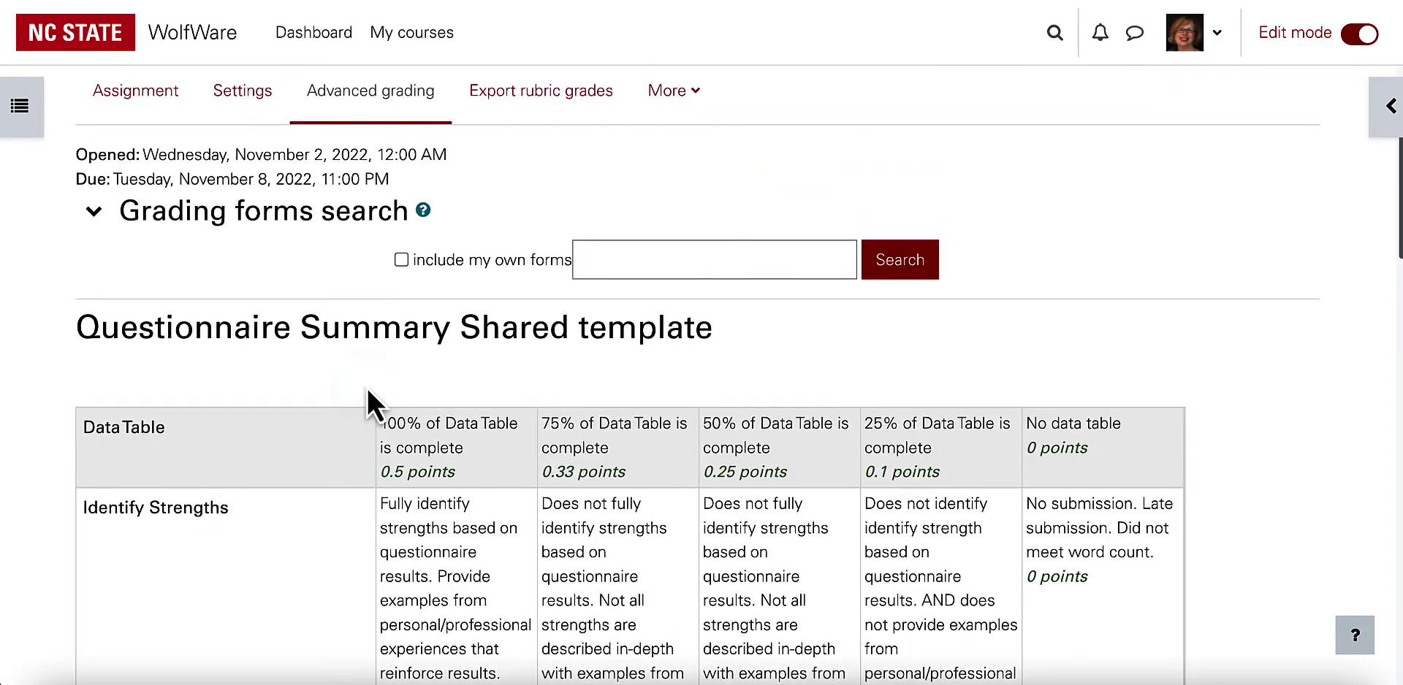
click(371, 108)
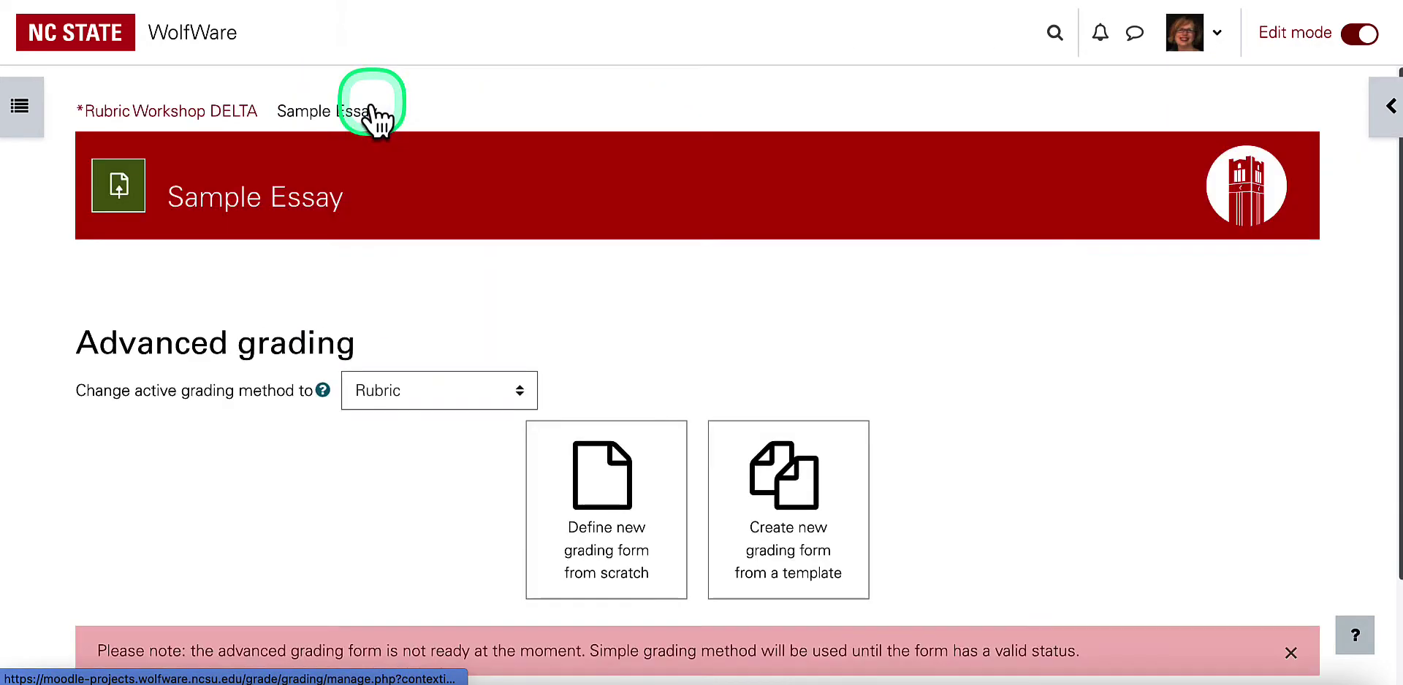
Define a new grading form from scratch and name it "Essay Rubric"
click(598, 556)
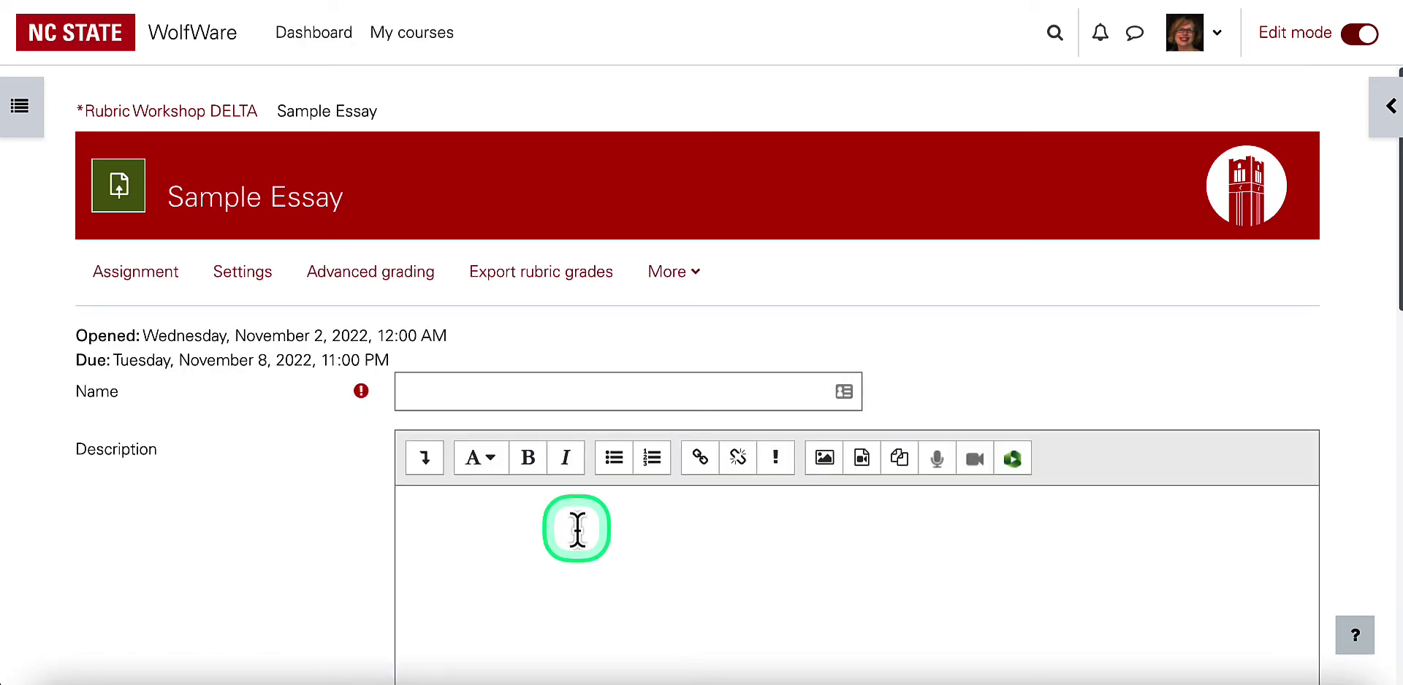
scroll(560, 526, down, 3)
scroll(561, 525, up, 3)
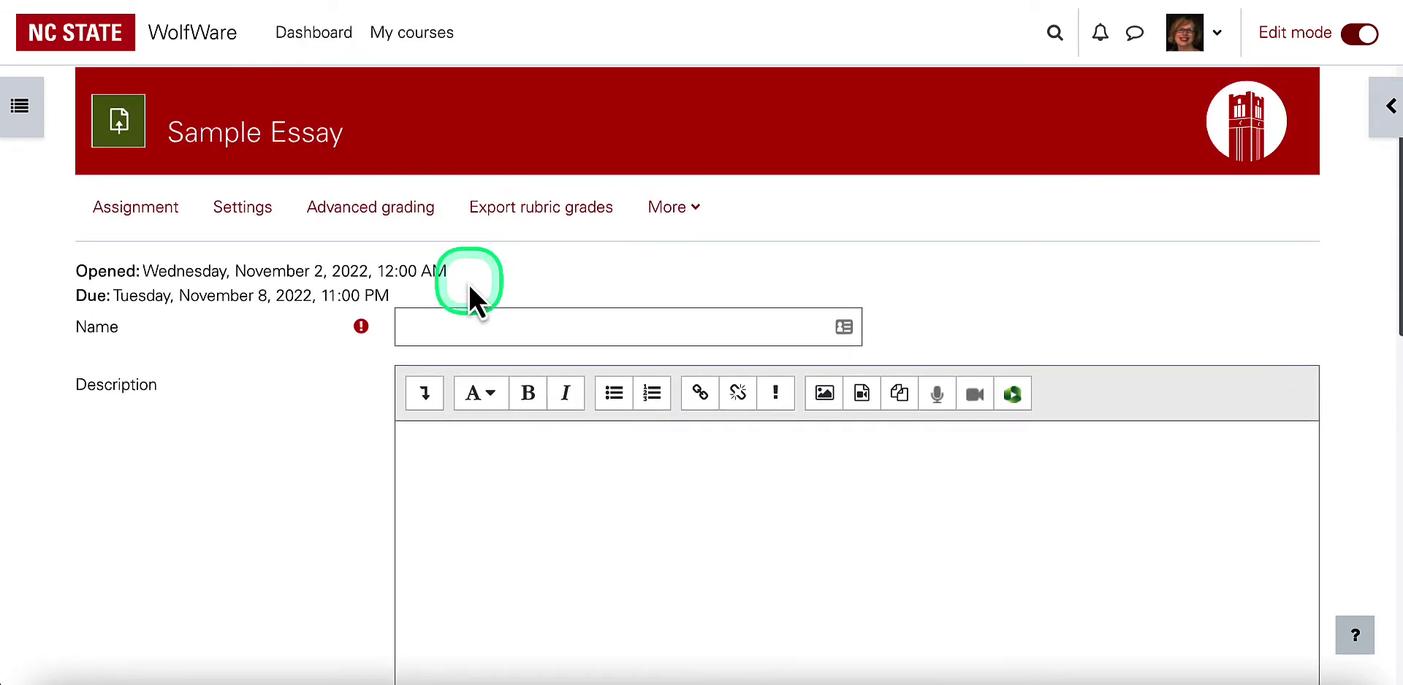
click(471, 325)
text(Essay )
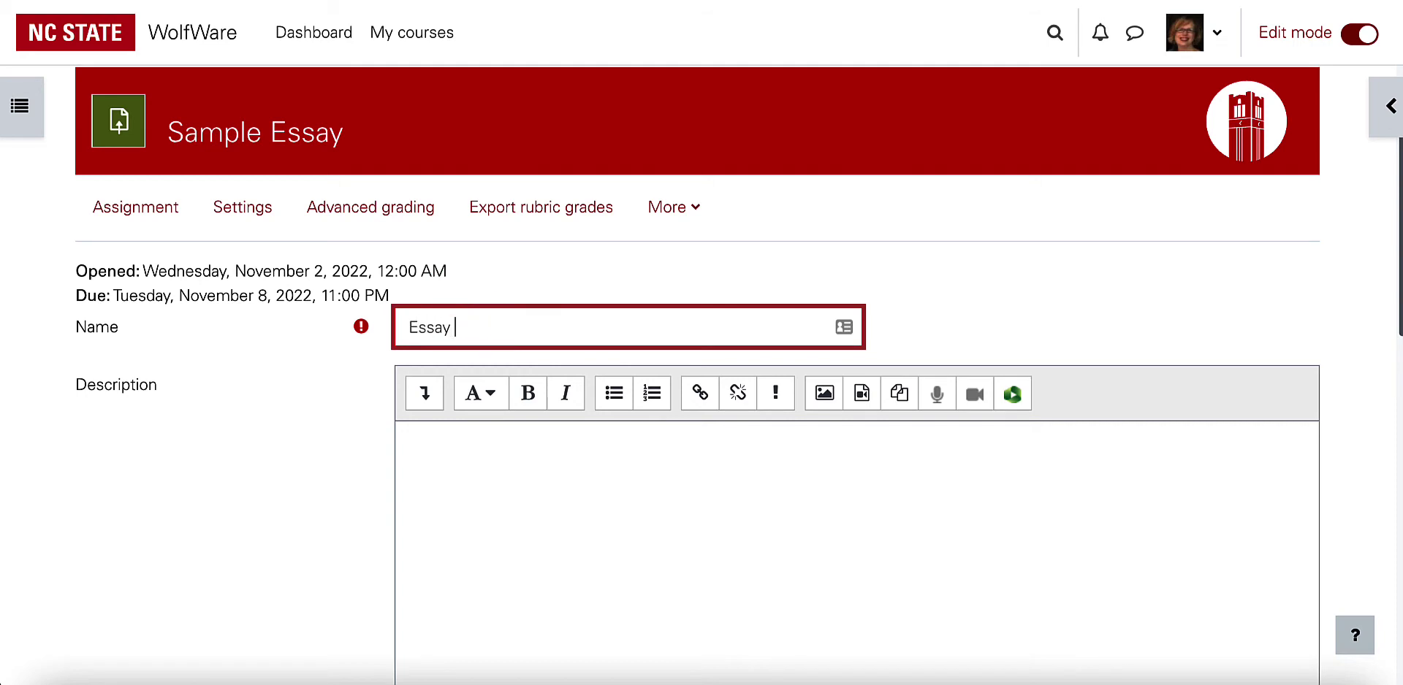
text(Rubric)
click(319, 519)
scroll(318, 519, down, 3)
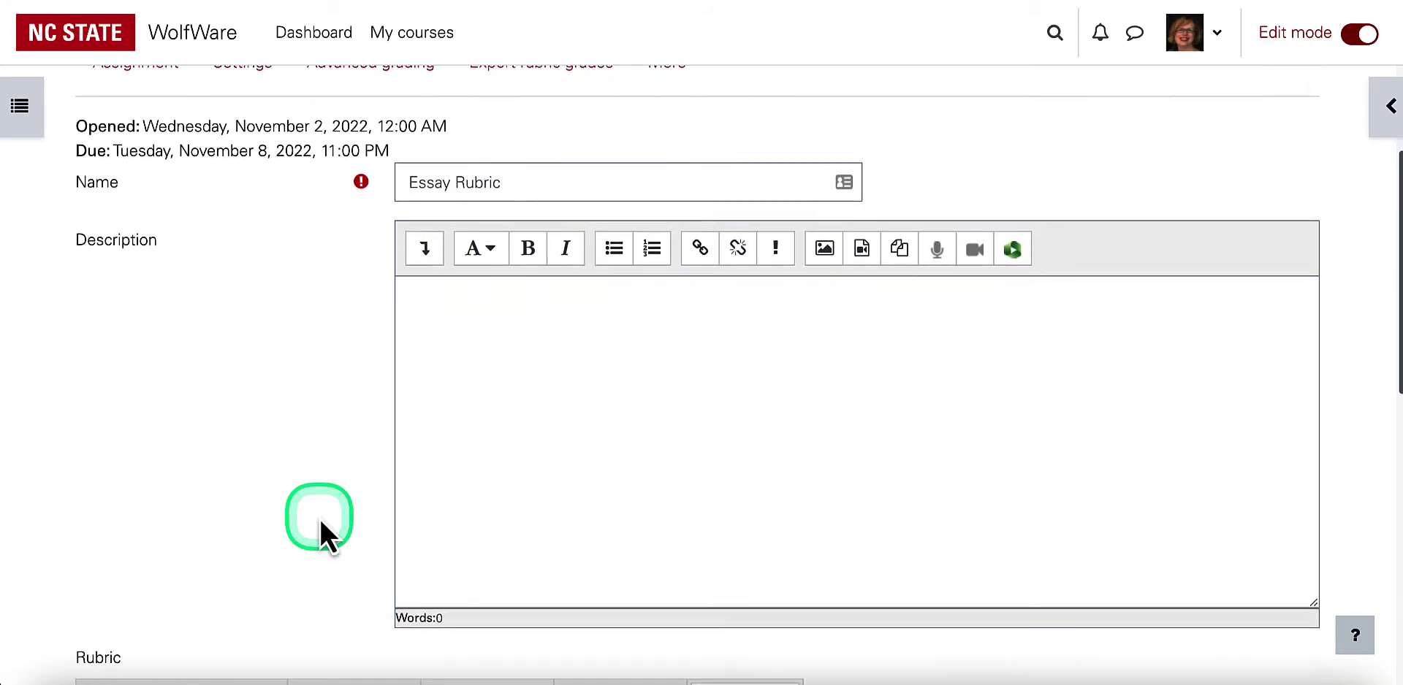
scroll(599, 328, down, 5)
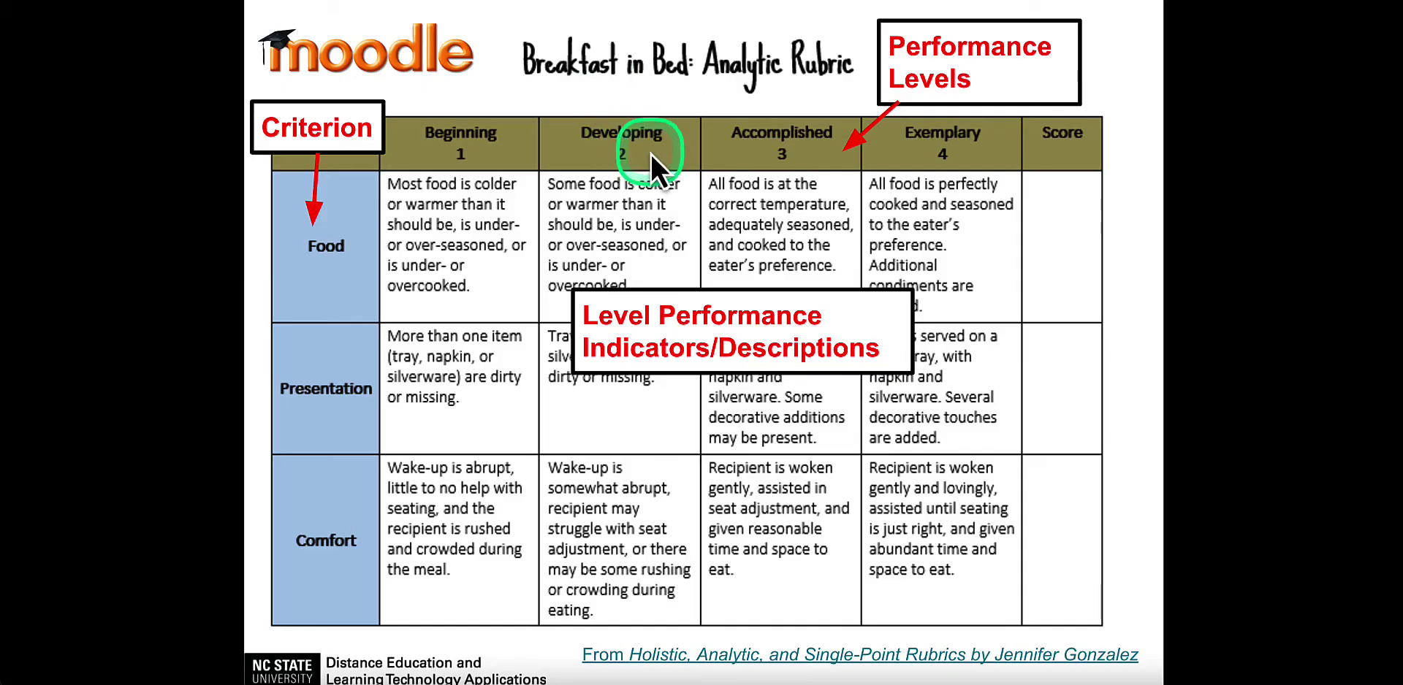
click(593, 166)
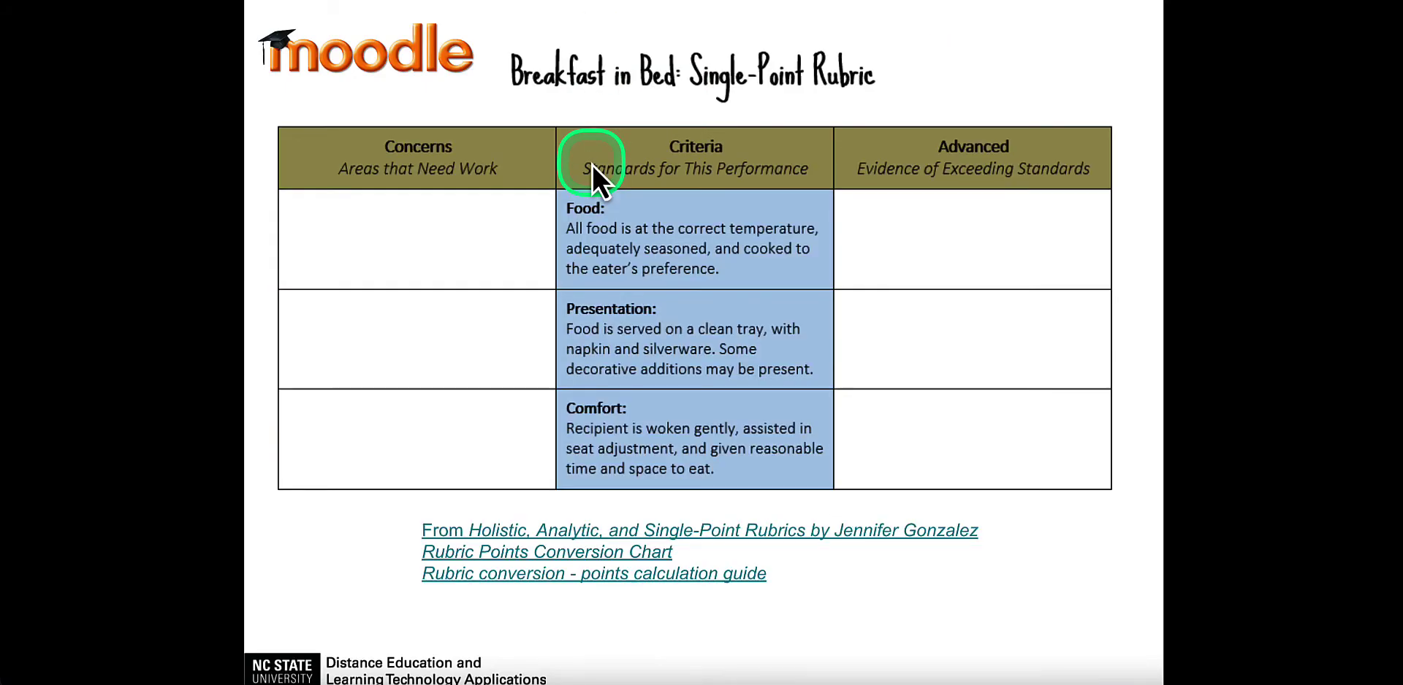
click(592, 164)
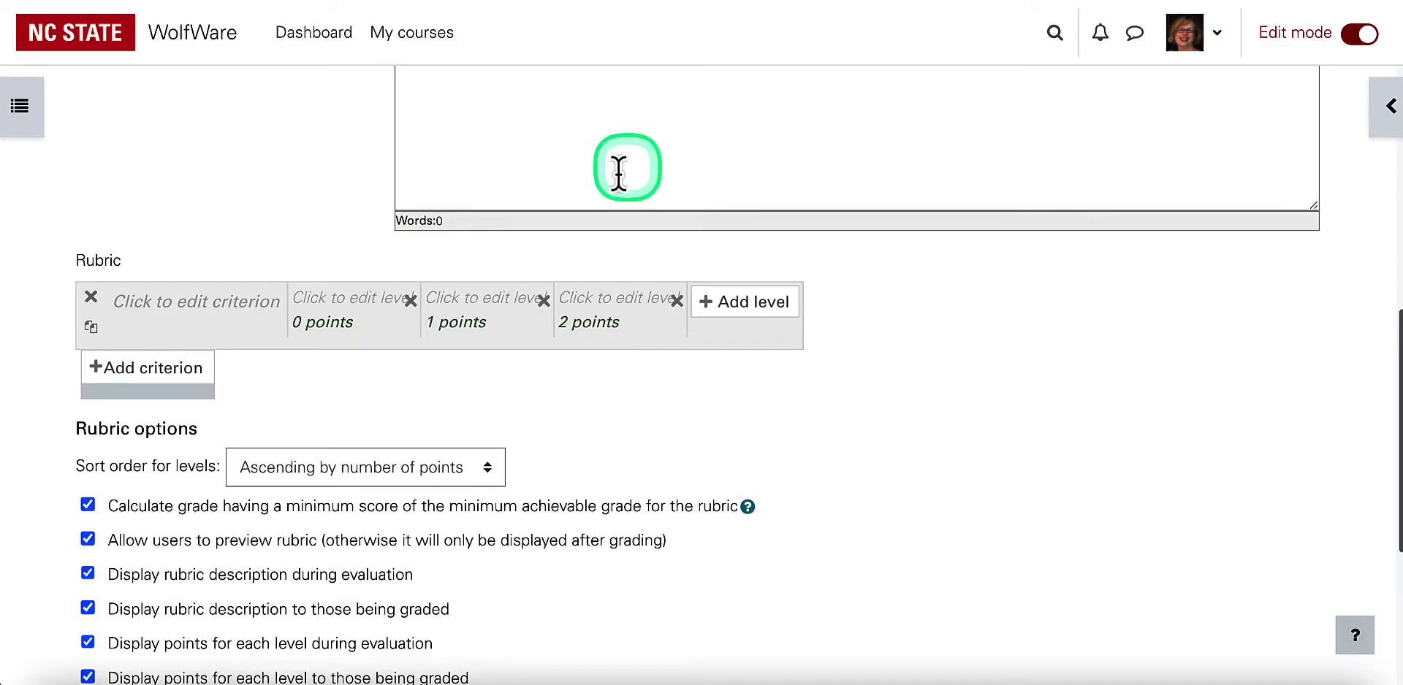
Name the first rubric criterion "Introduction"
click(160, 316)
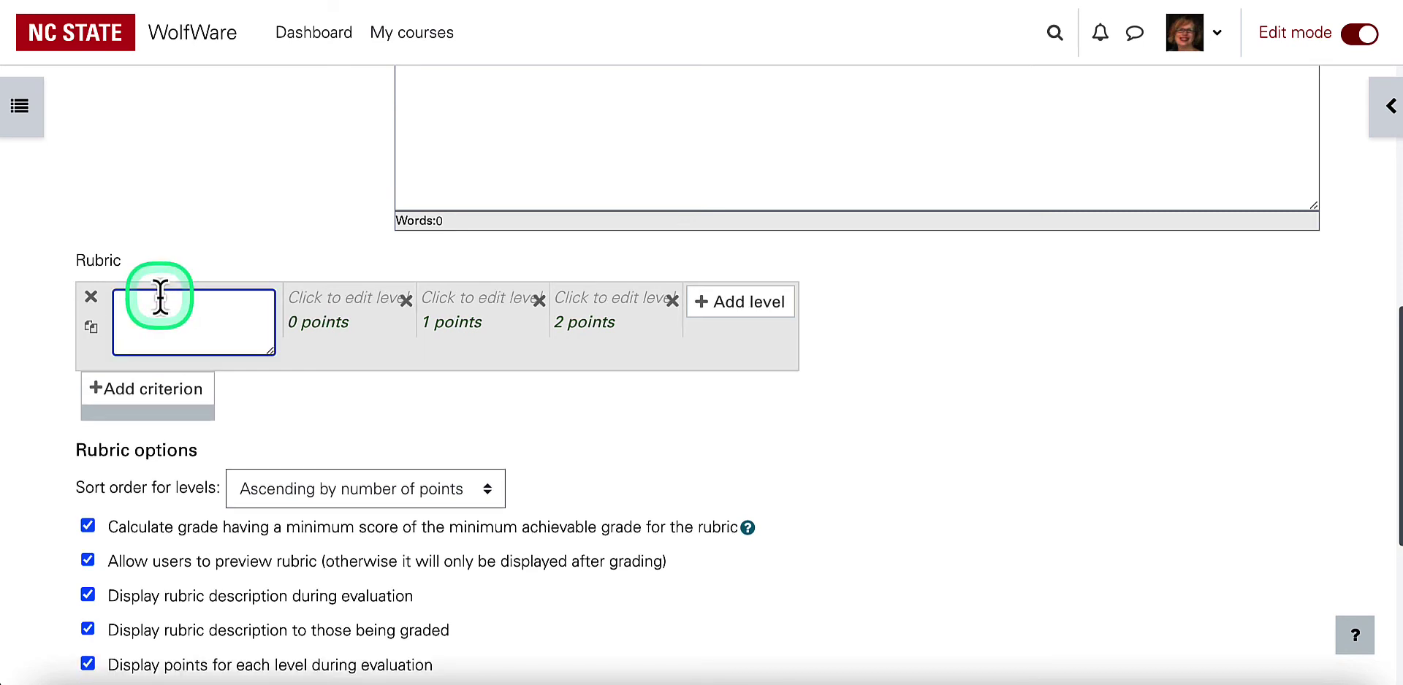
text(Introduction)
key(Tab)
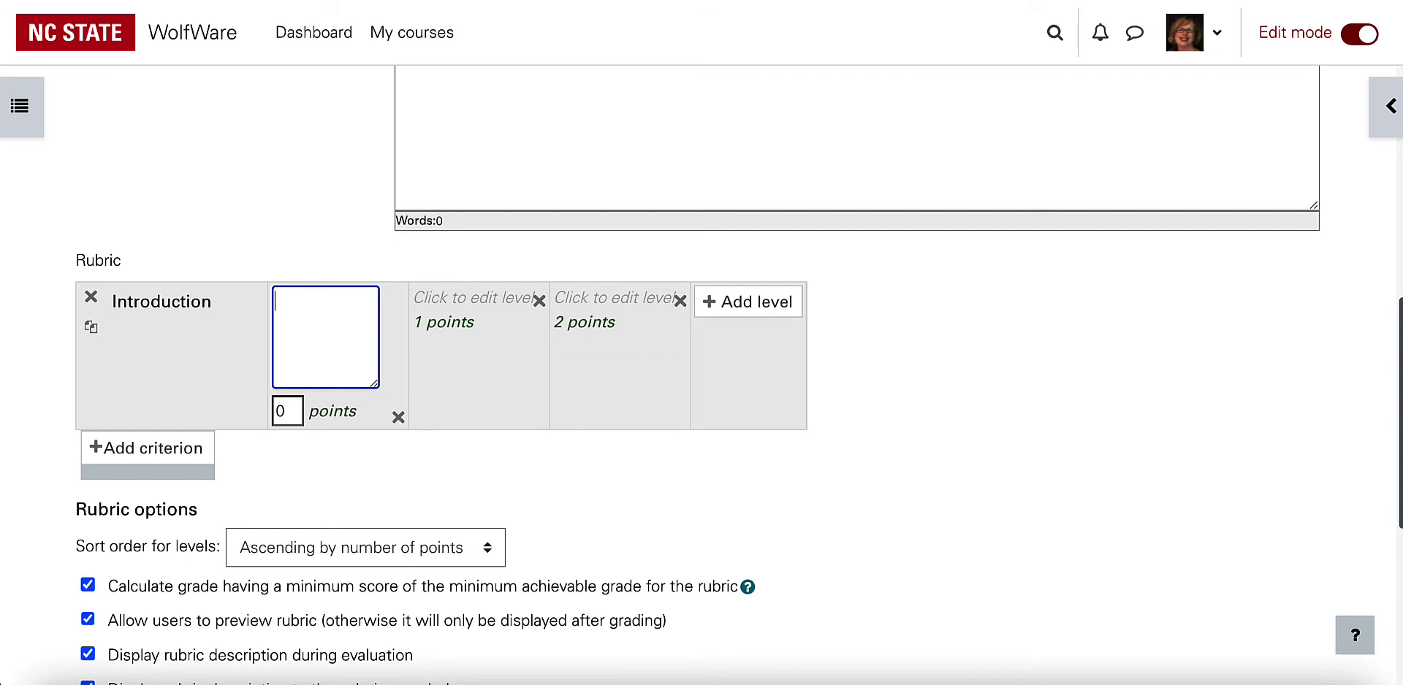
Describe the Introduction criterion's first level as "Advanced writing skills, thorough introduction" and make it worth 3 points
click(289, 411)
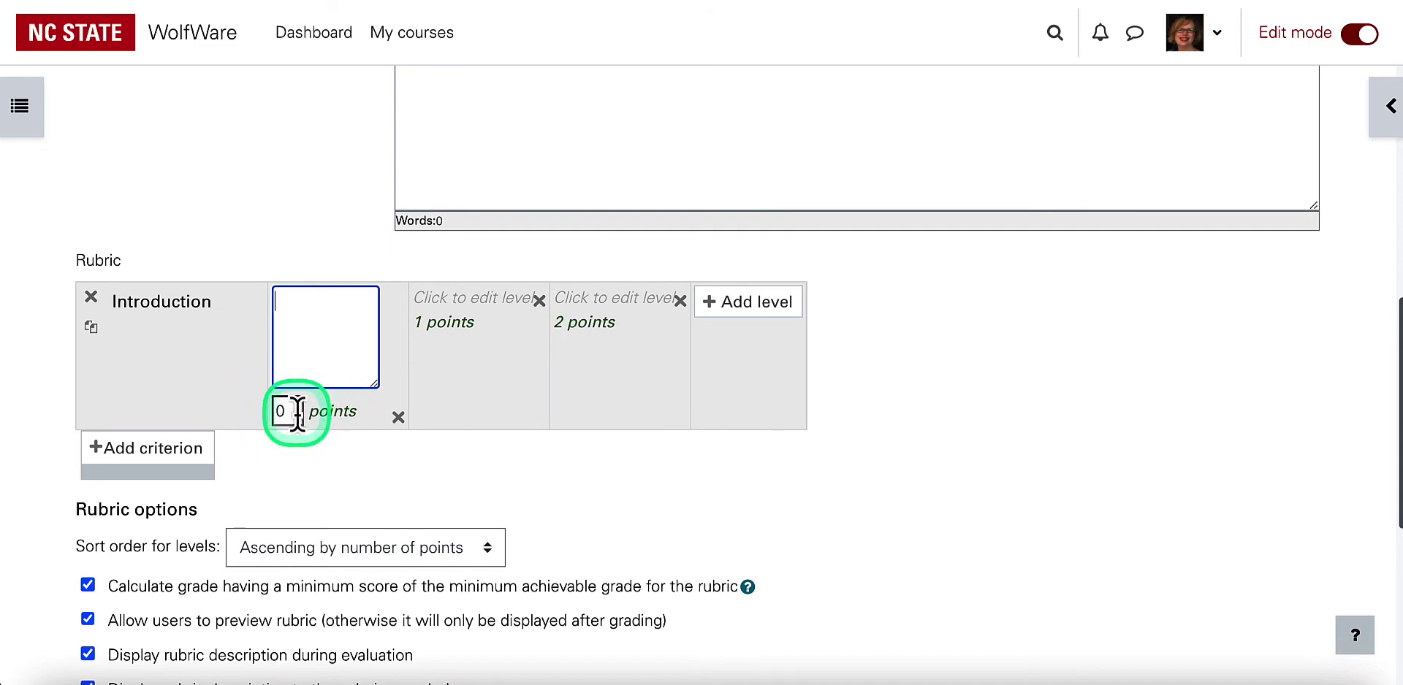
click(309, 322)
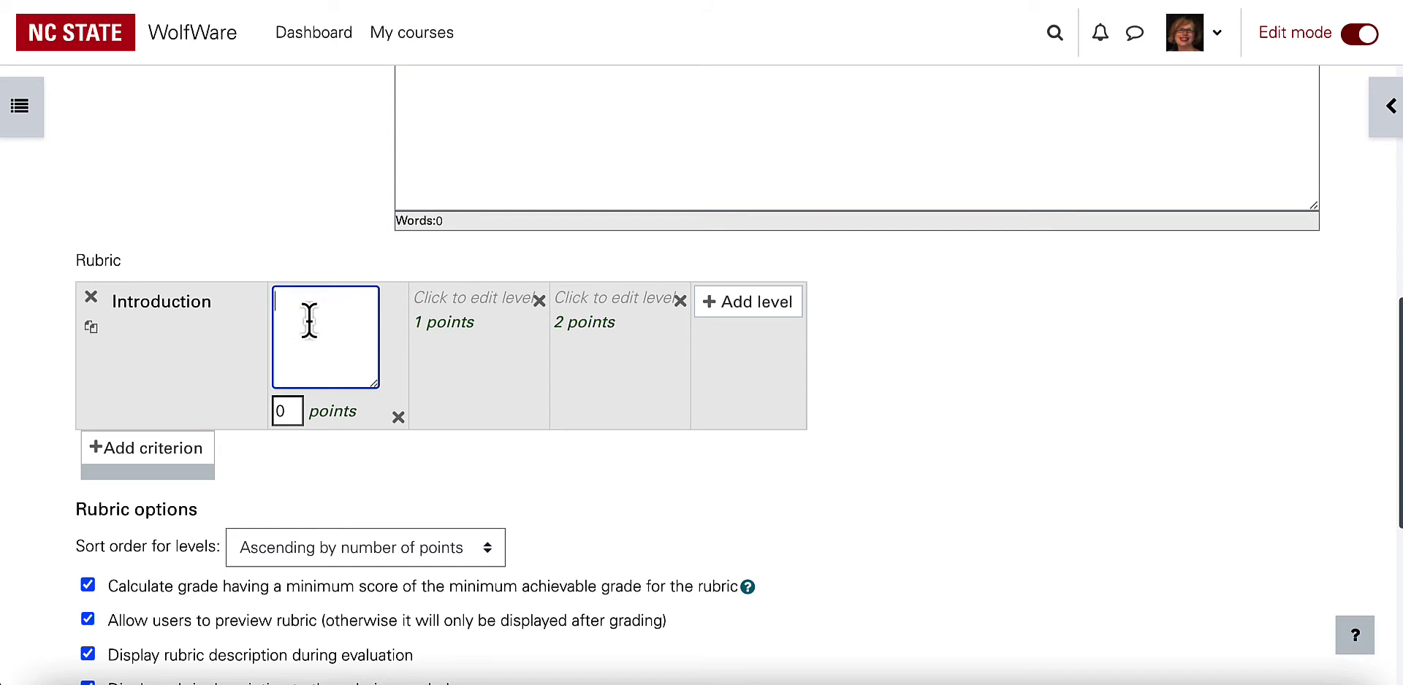
text(Advanc)
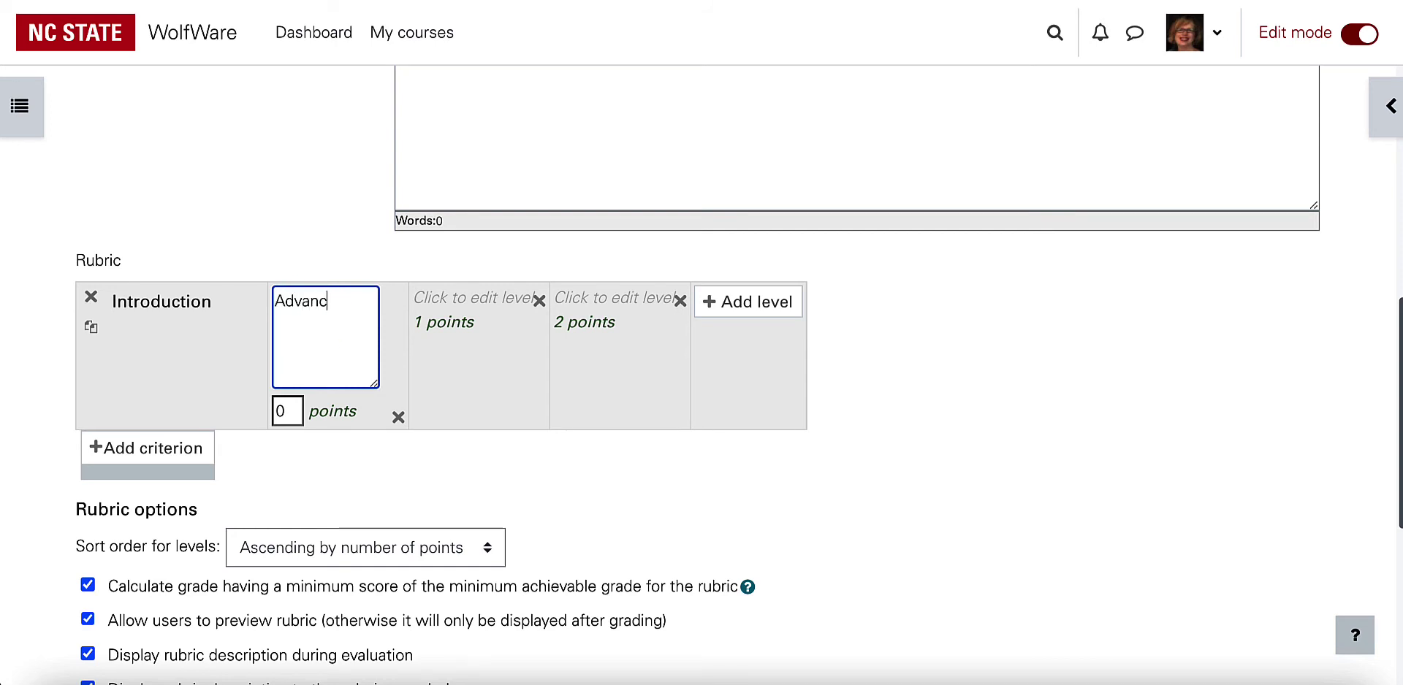
text(ed writing skills ,)
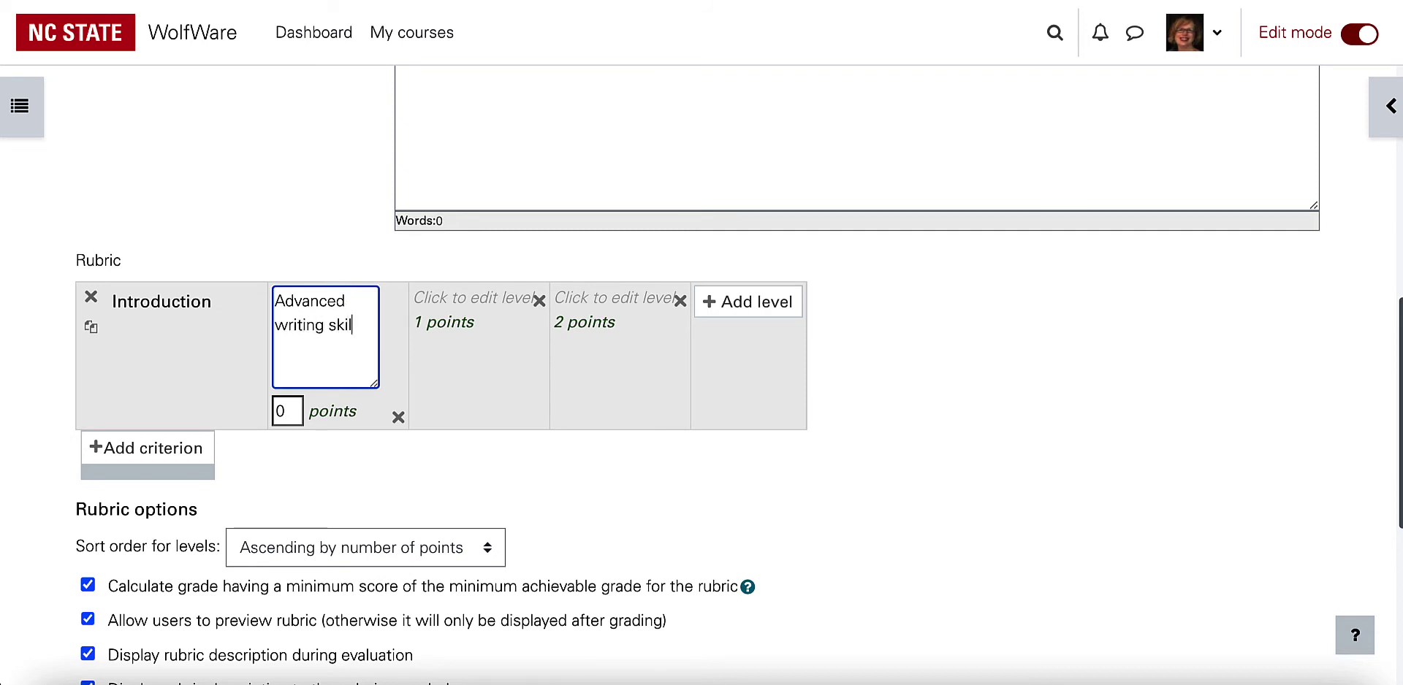
key(BackSpace)
key(BackSpace)
text(, thorough introduction)
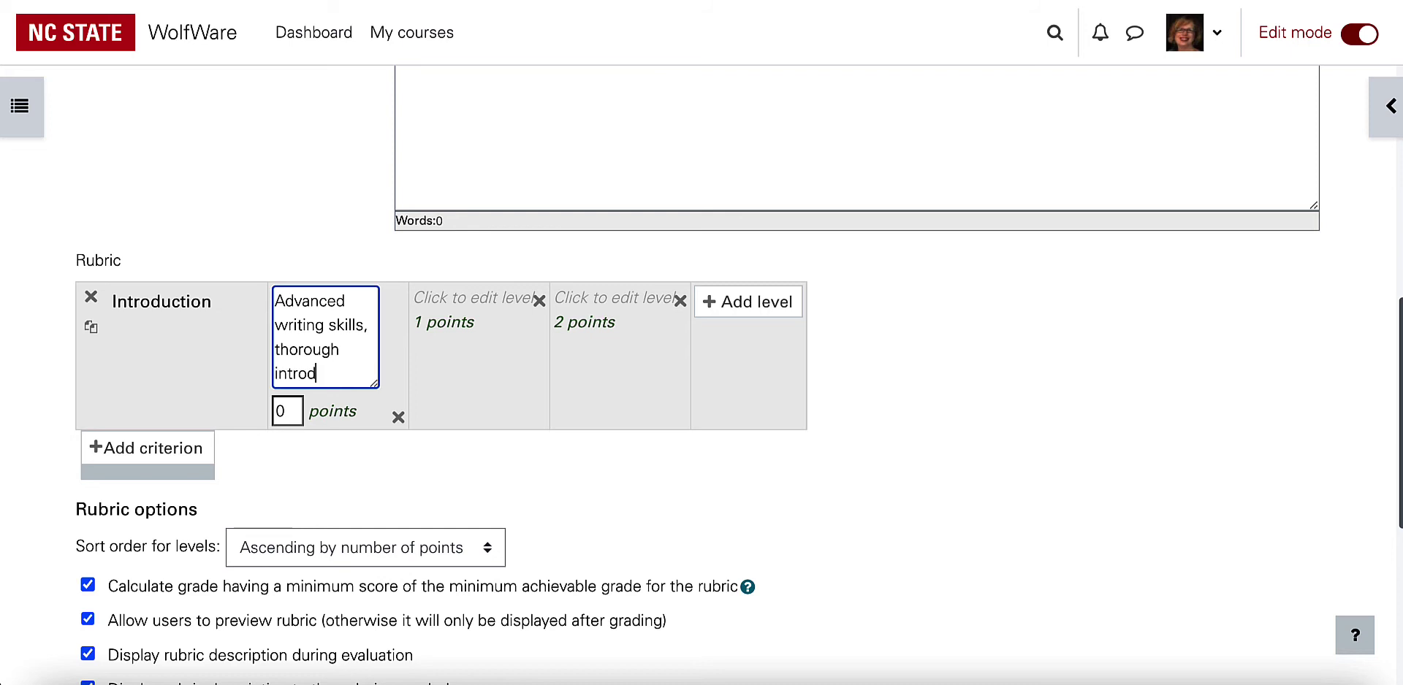
click(322, 324)
click(290, 411)
key(BackSpace)
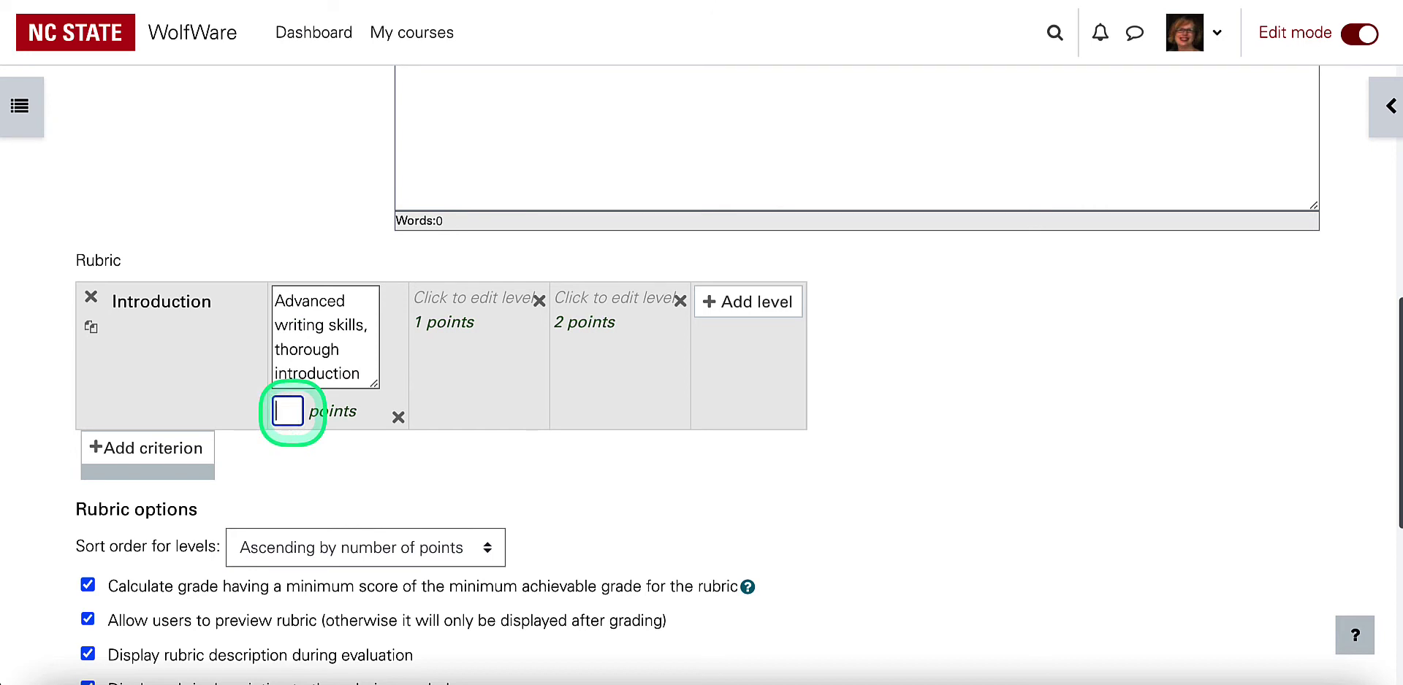
text(3)
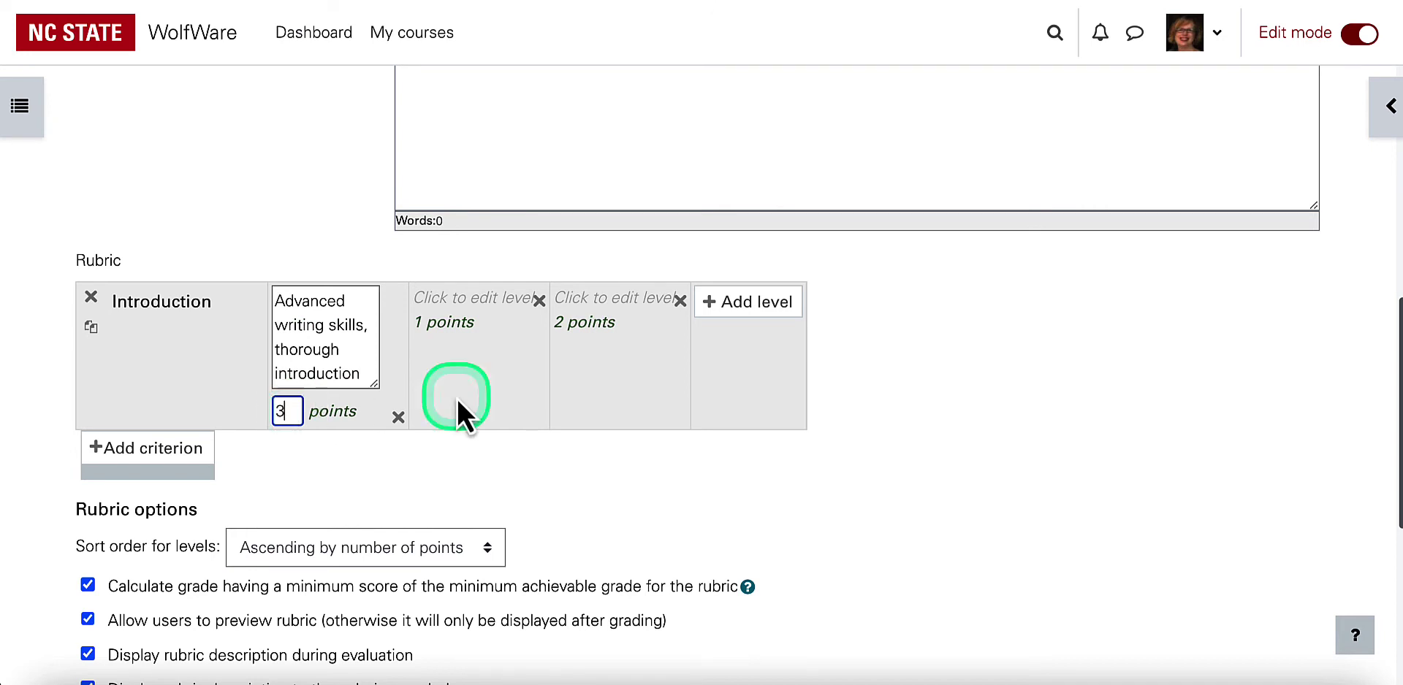
Describe the second Introduction level as "Solid introduction could be more creative" for 2 points and the third as "Needs more detail or evidence" for 1 point
click(491, 300)
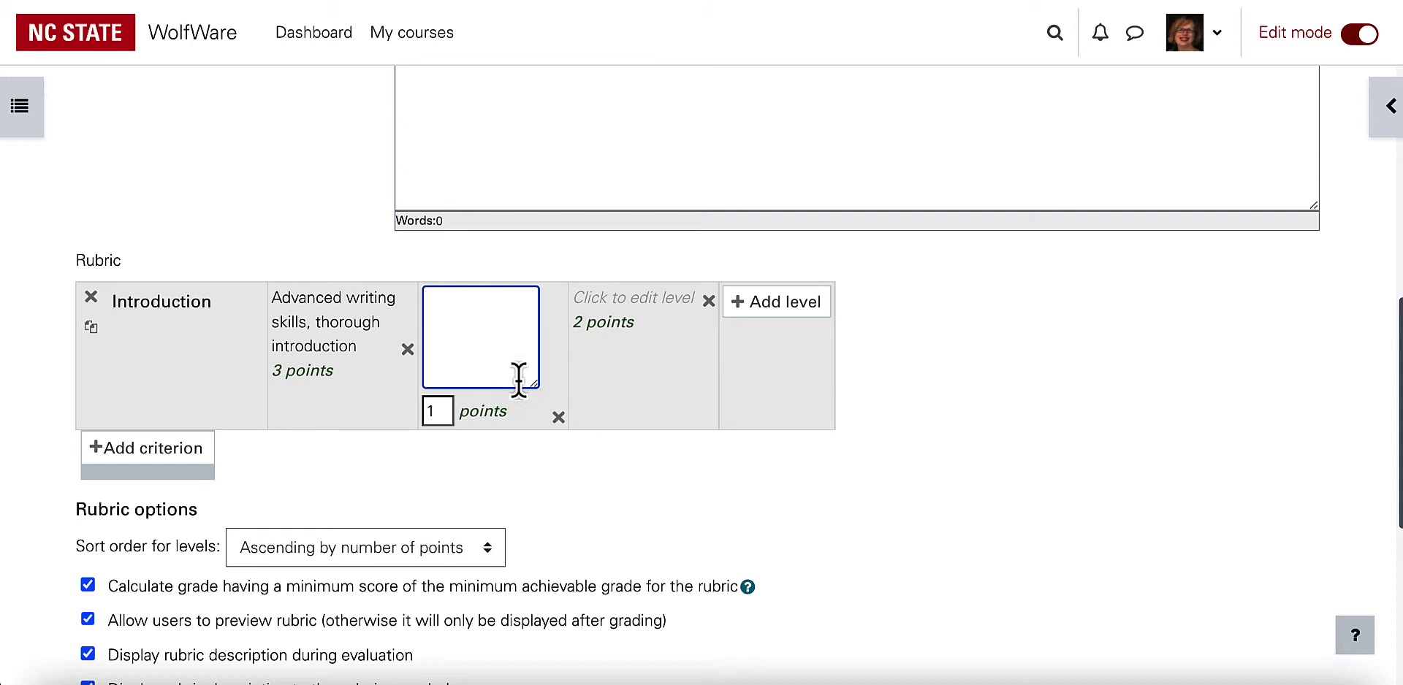
text(Solid introduction could be more creative)
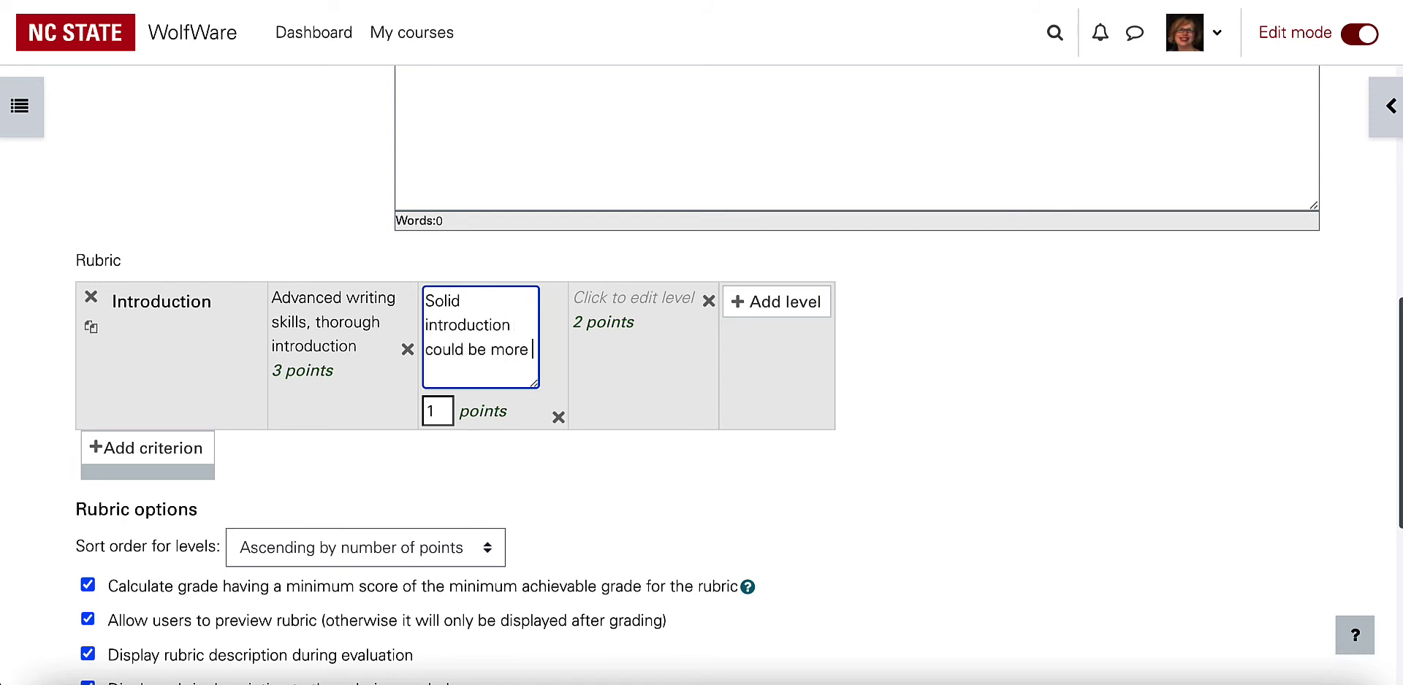
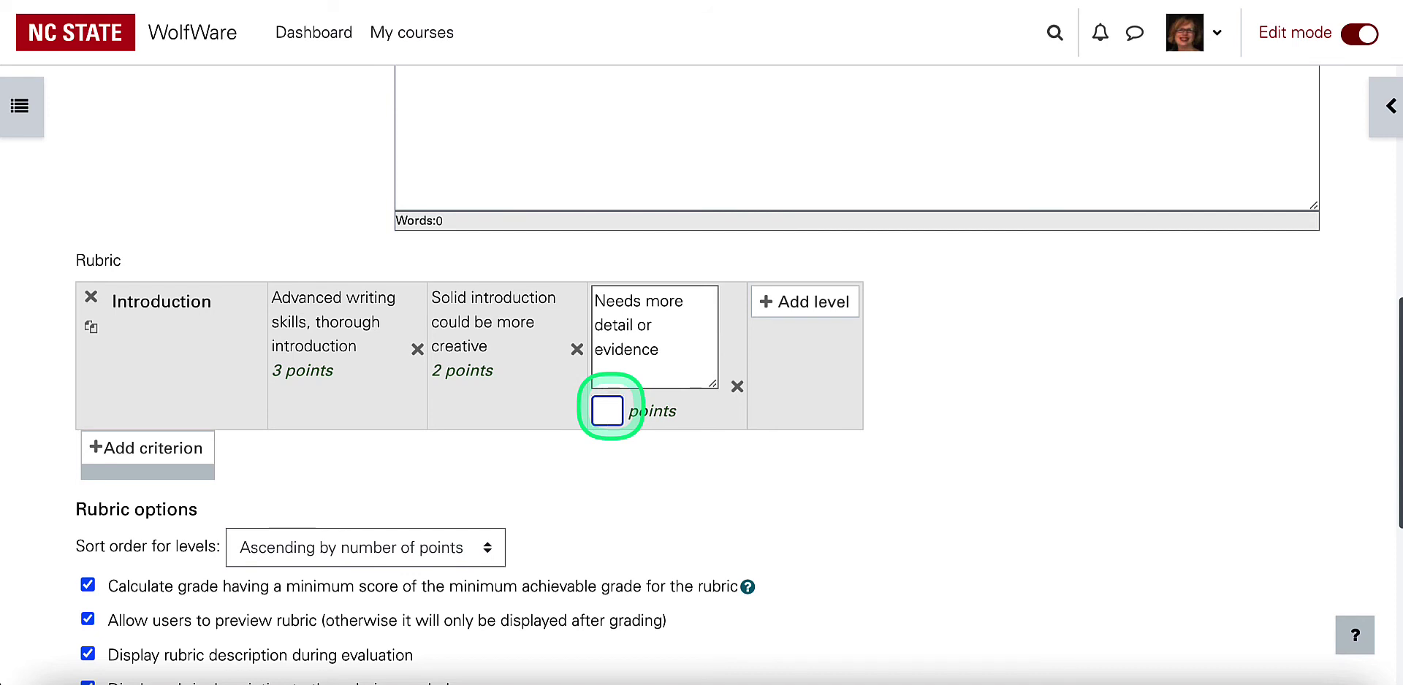
Add a fourth Introduction level worth 0 points, describe it as "Introduction is missing", and enlarge its description box to show the full text
click(793, 307)
click(877, 335)
click(867, 407)
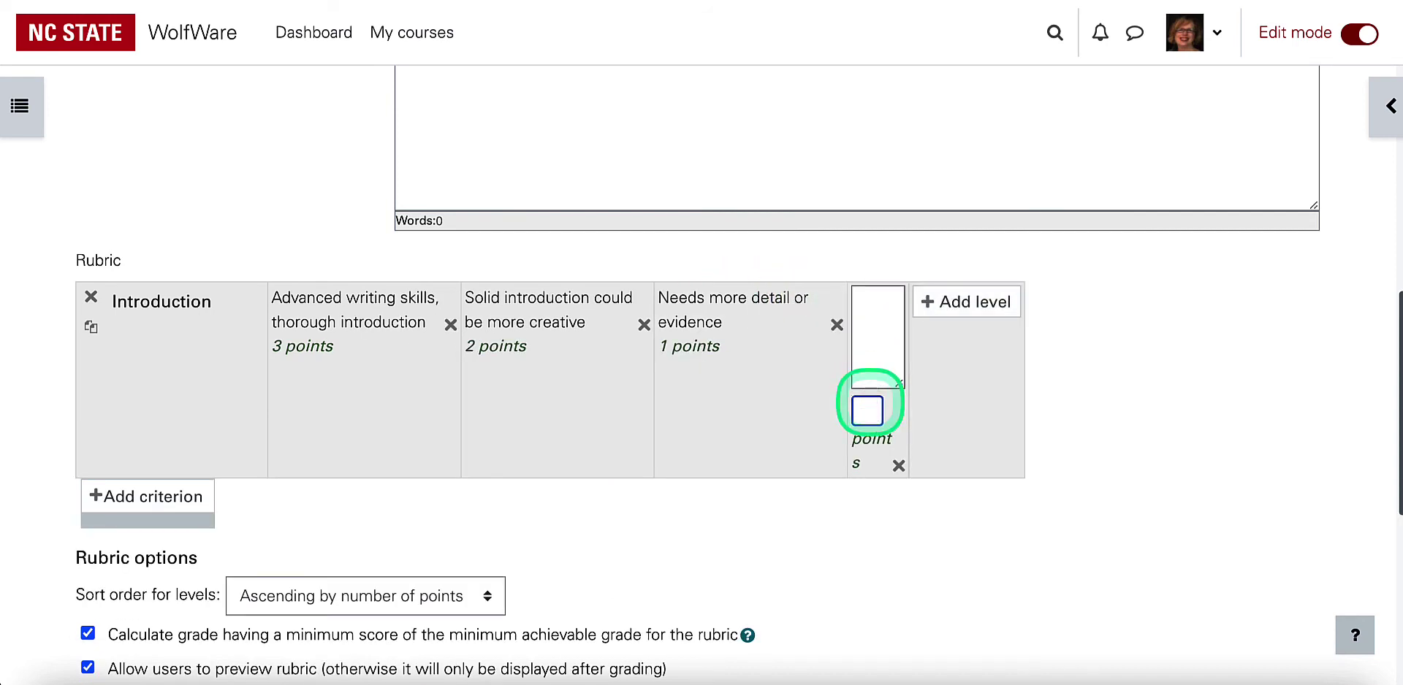
text(0)
click(875, 324)
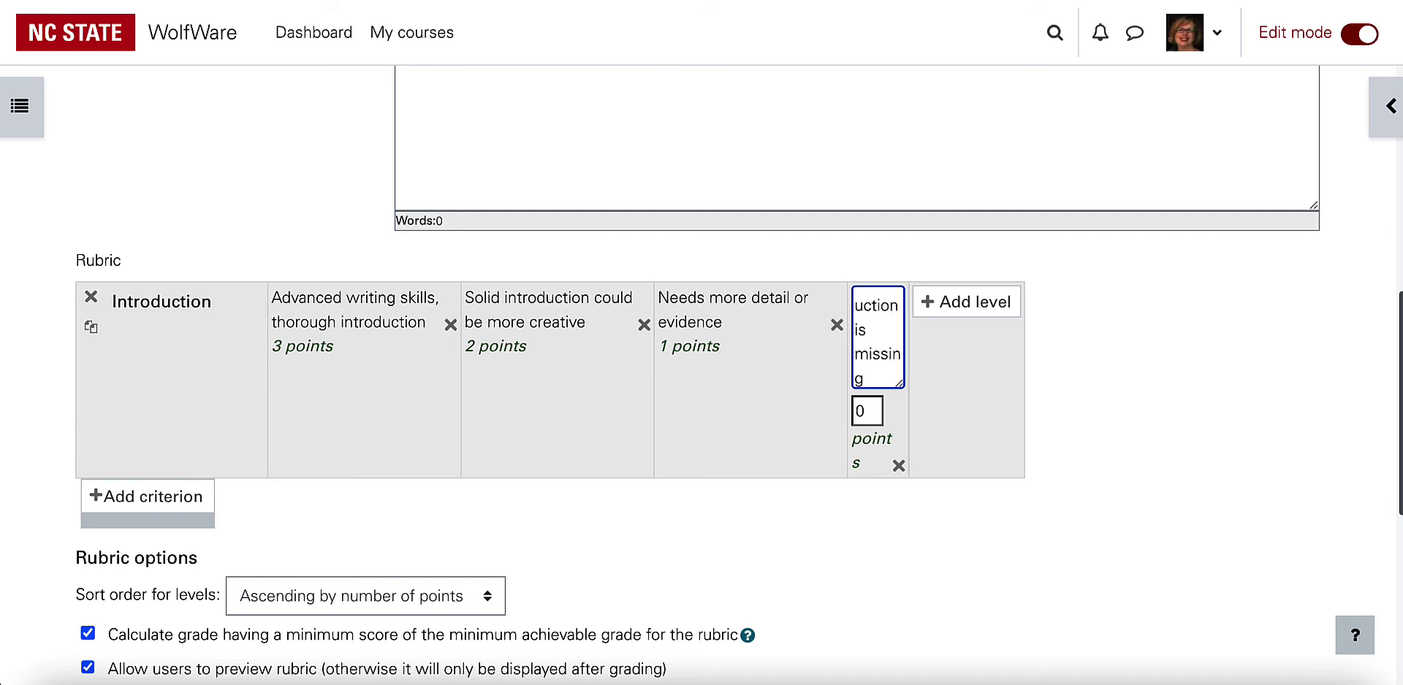
click(899, 378)
drag(899, 384, 900, 453)
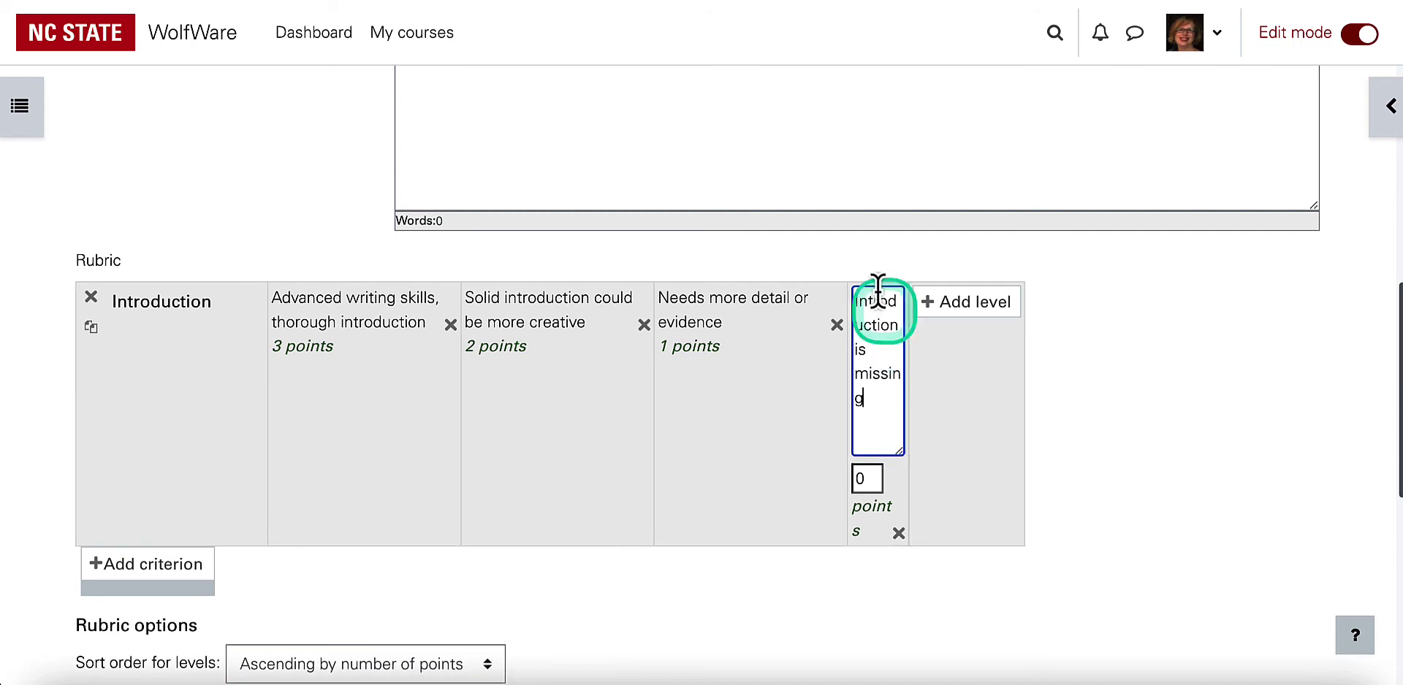
double_click(879, 397)
click(879, 394)
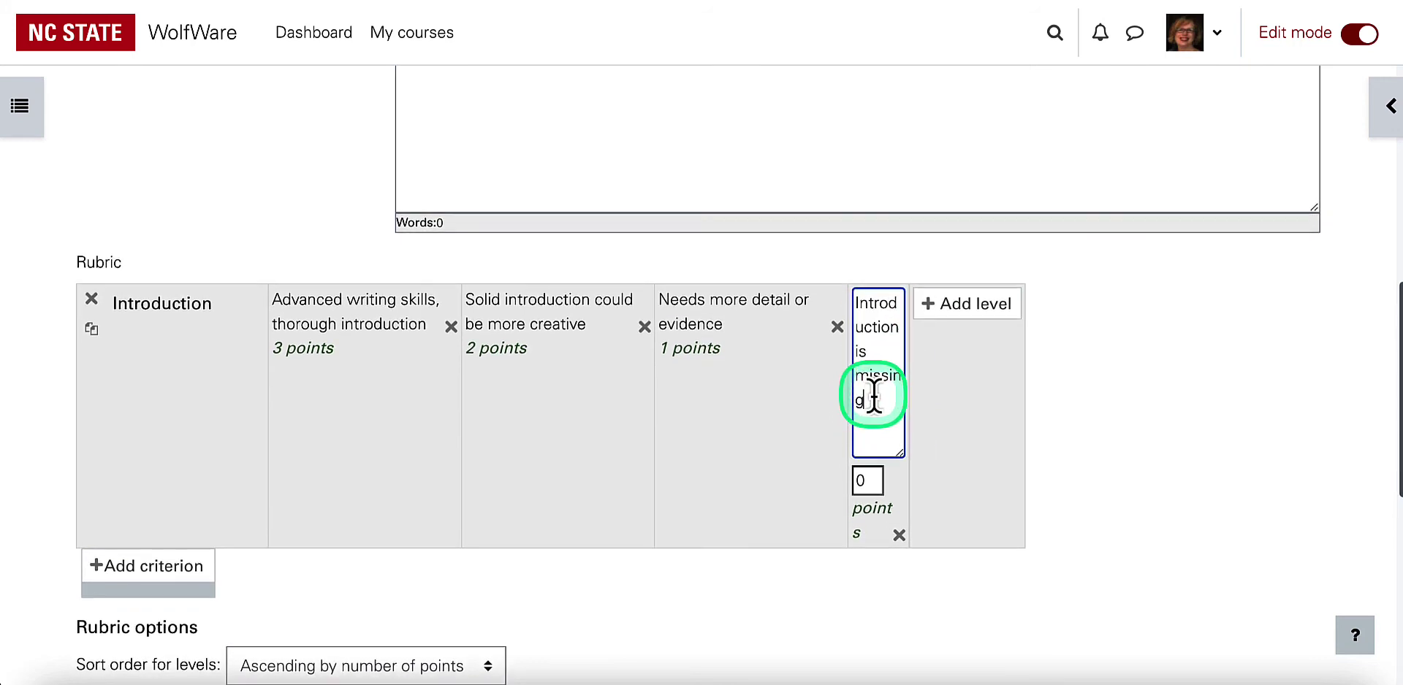
click(256, 448)
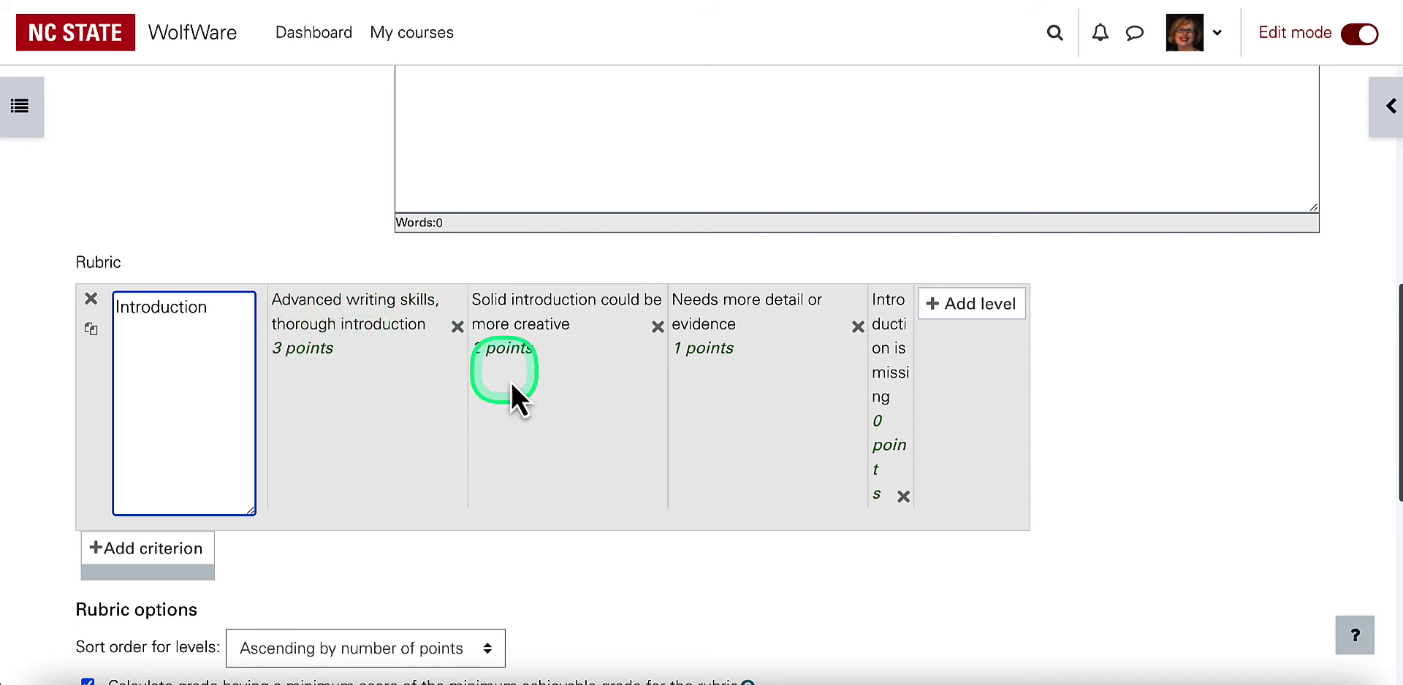
Duplicate the Introduction criterion and delete the 2-point level from the copy
click(91, 330)
scroll(186, 485, down, 2)
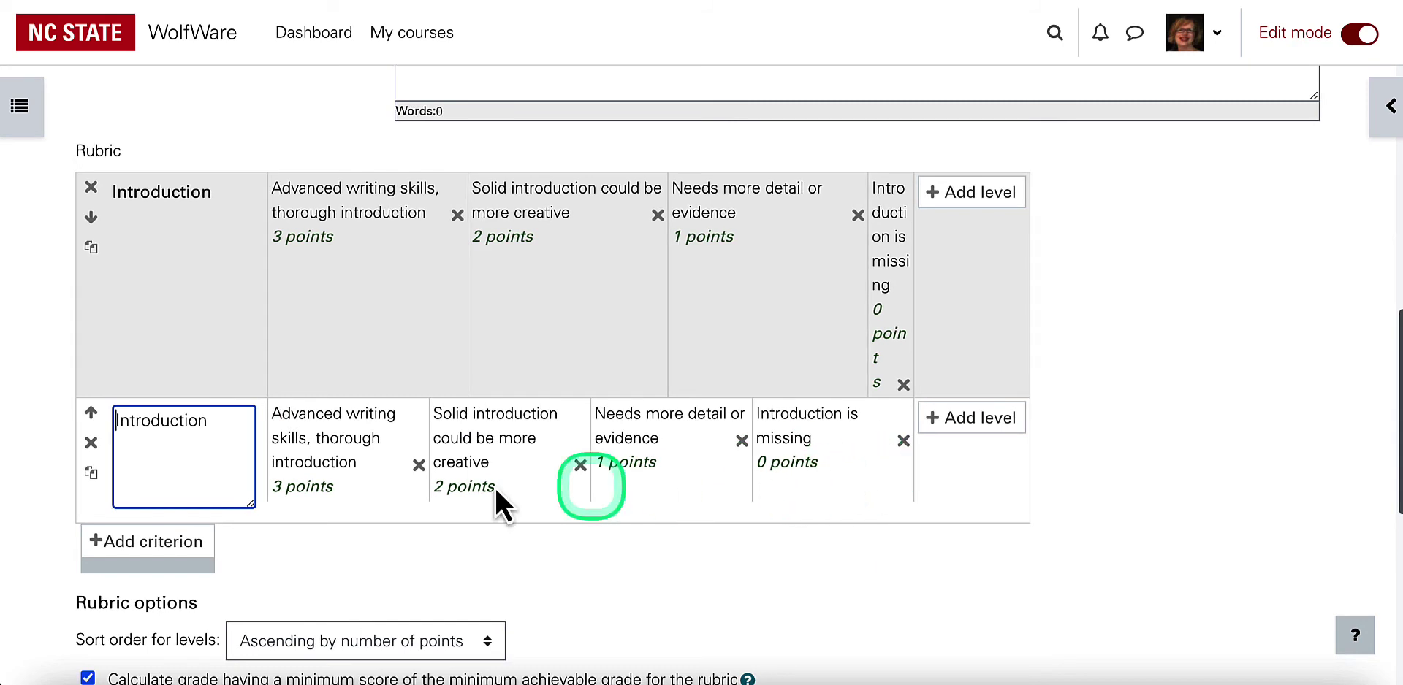
click(219, 430)
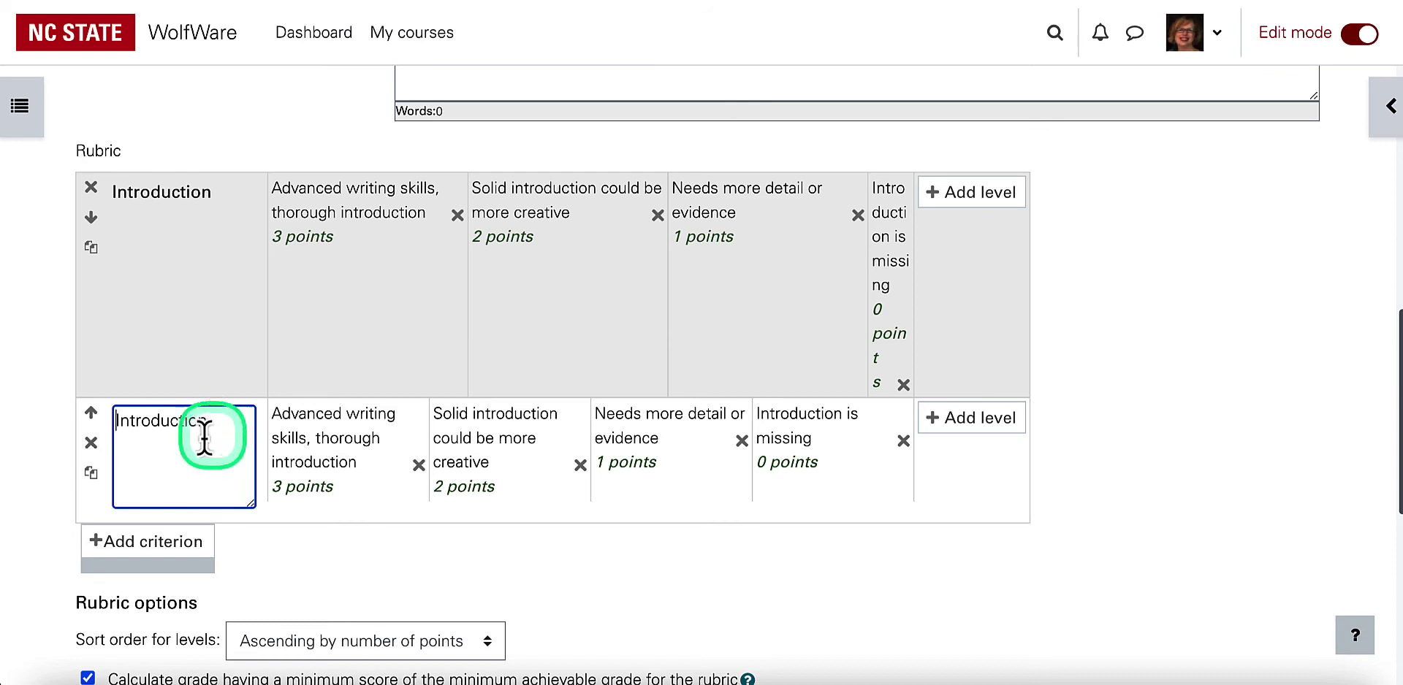
click(333, 435)
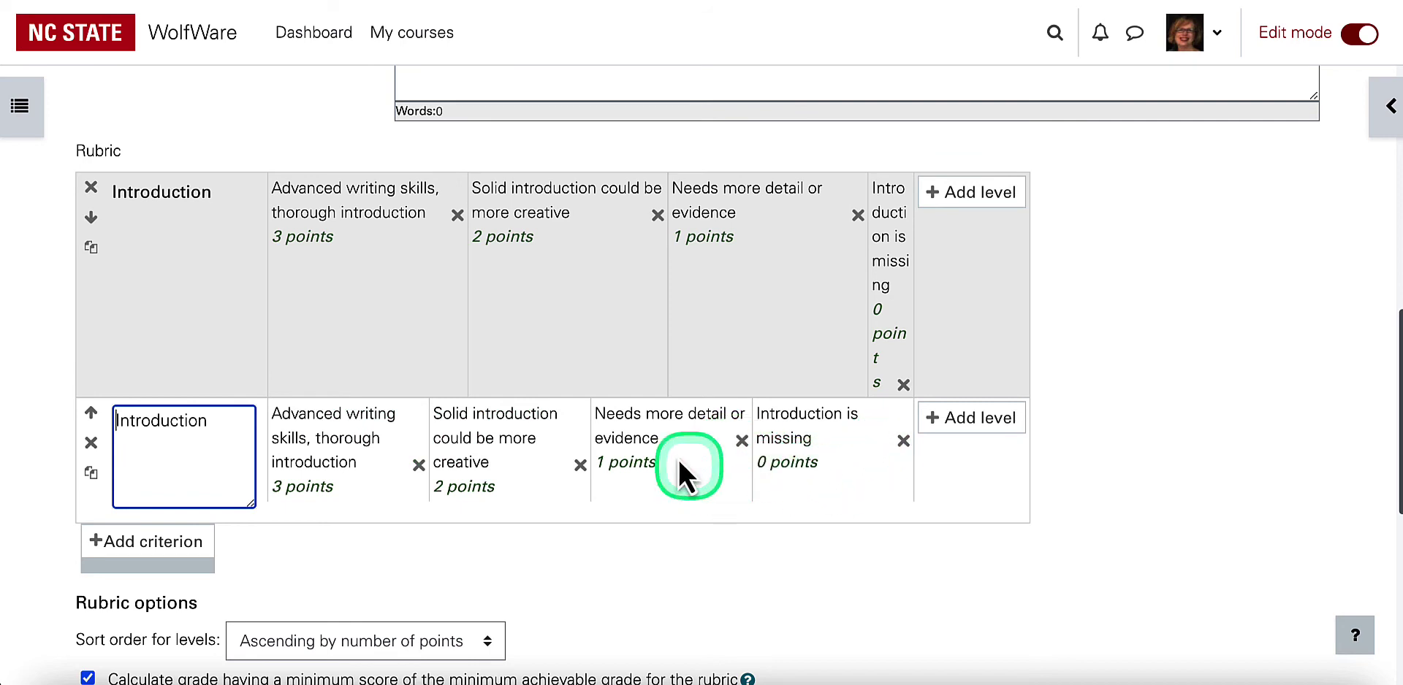
click(579, 465)
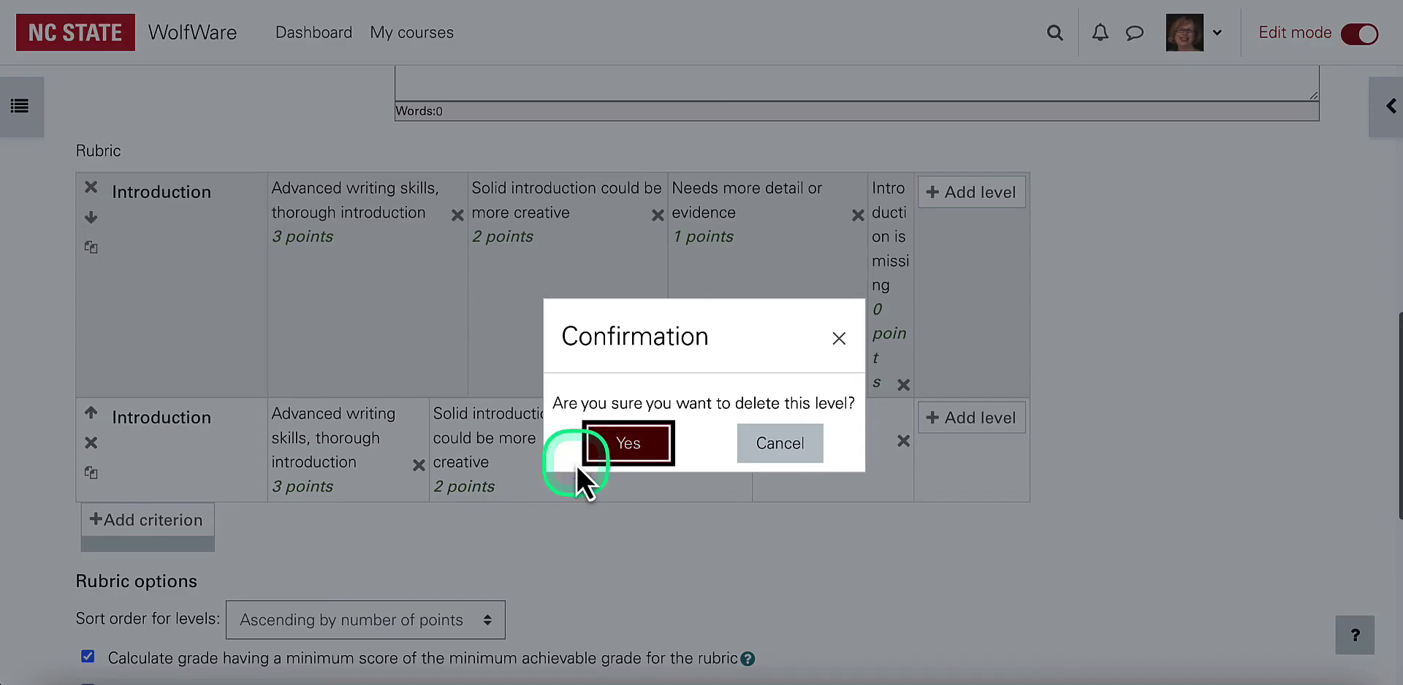
click(640, 443)
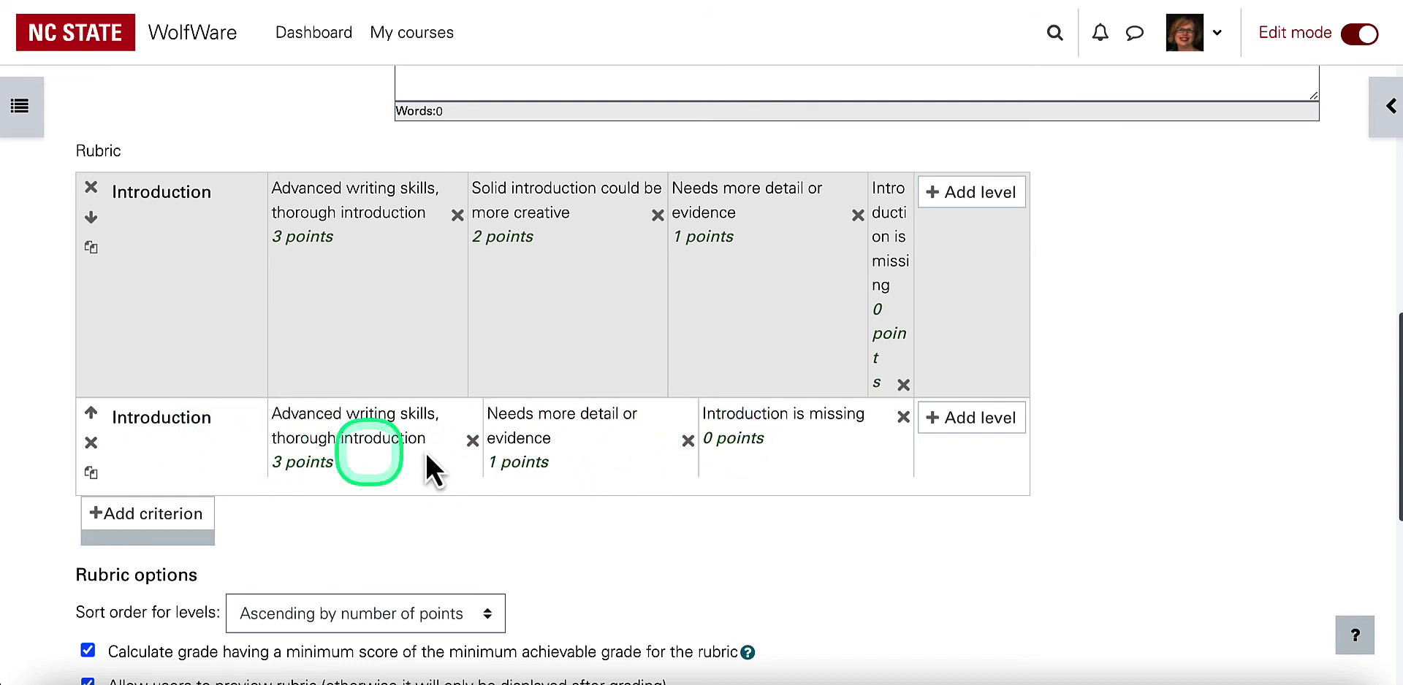
In the duplicated criterion, set the "Advanced writing skills" level to 10 points and the "Needs more detail or evidence" level to 8 points
click(305, 483)
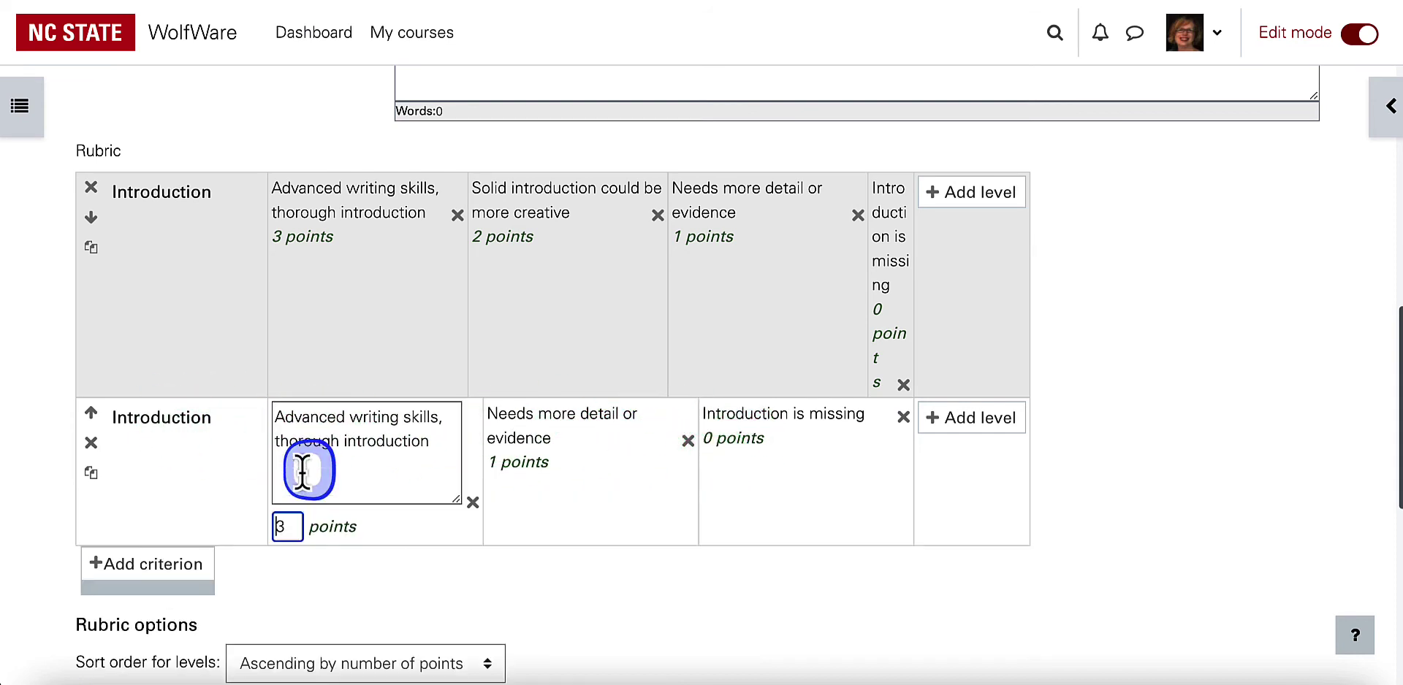
click(282, 523)
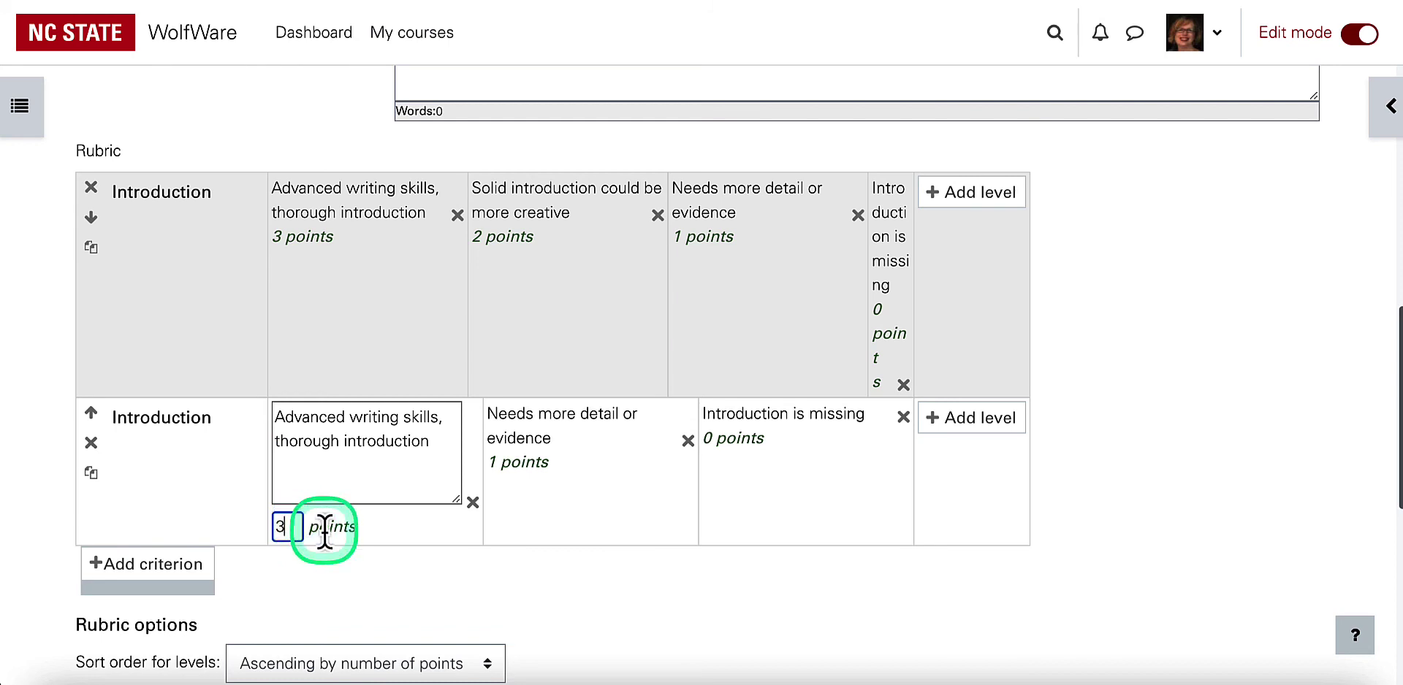
text(10)
click(510, 464)
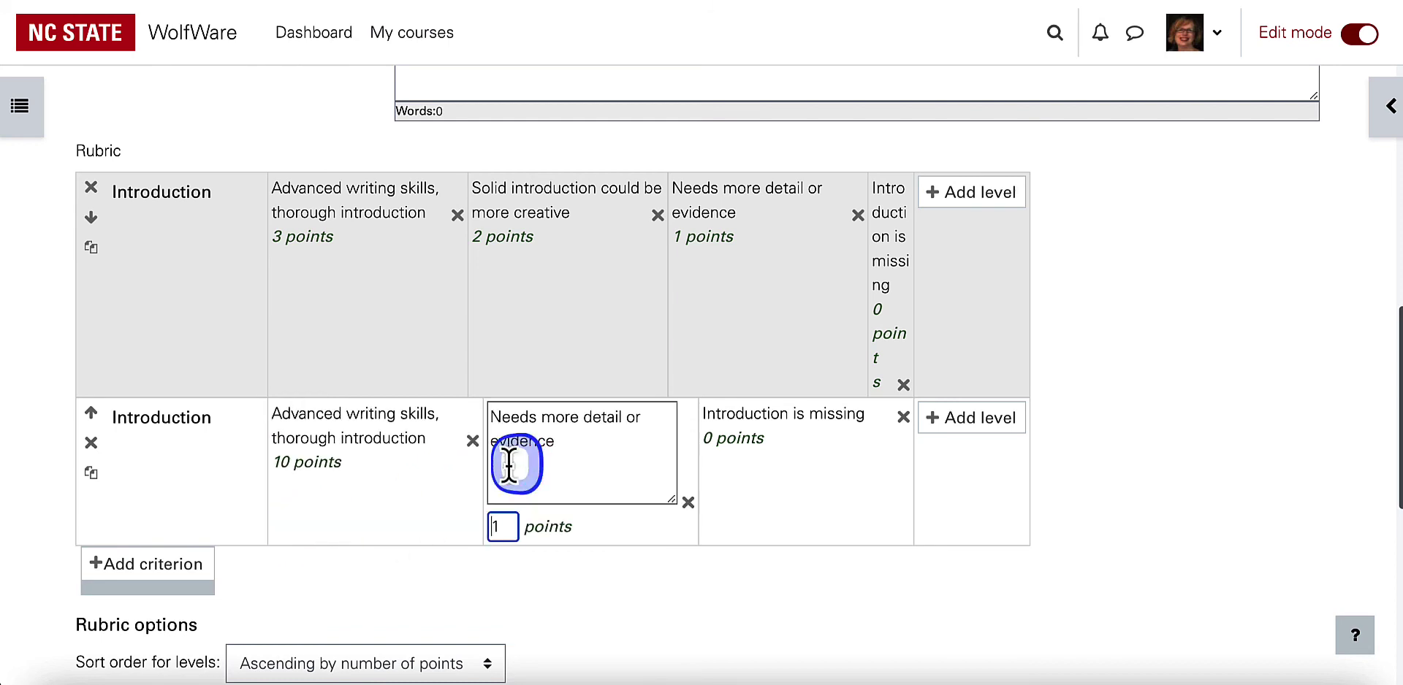
click(504, 526)
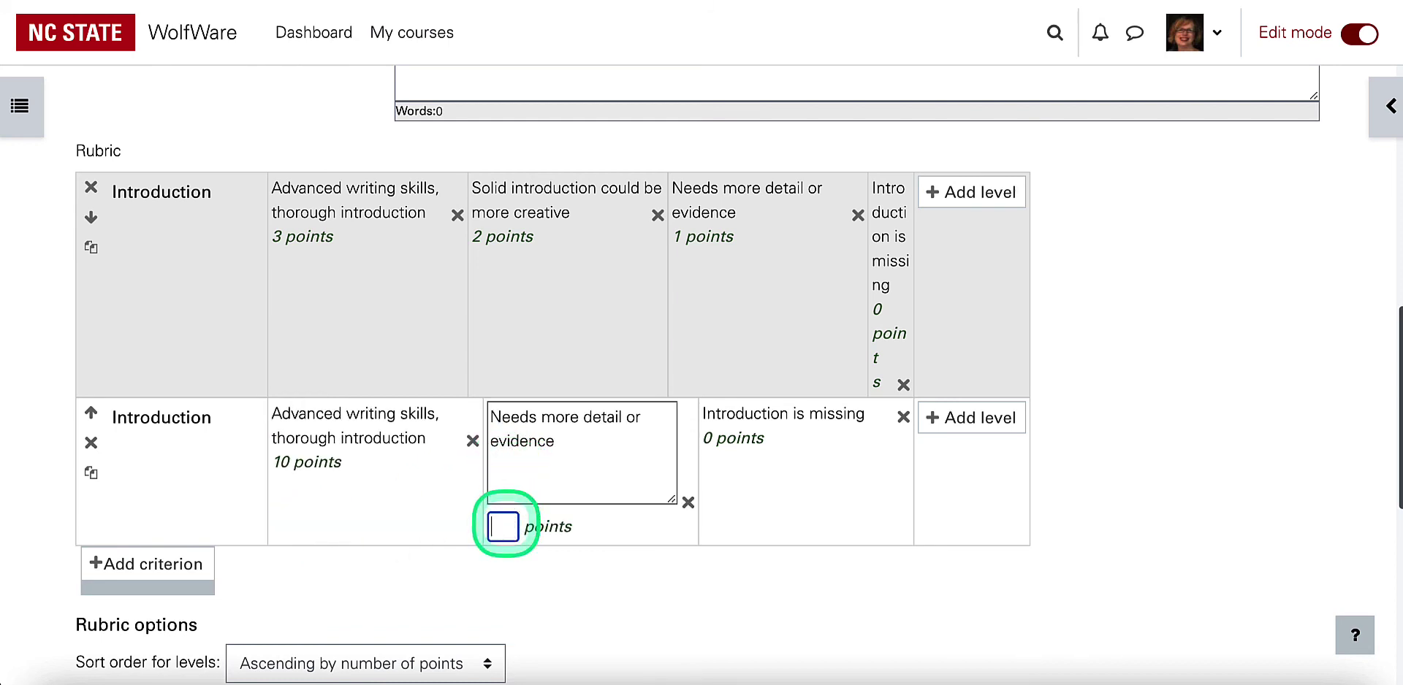
click(730, 457)
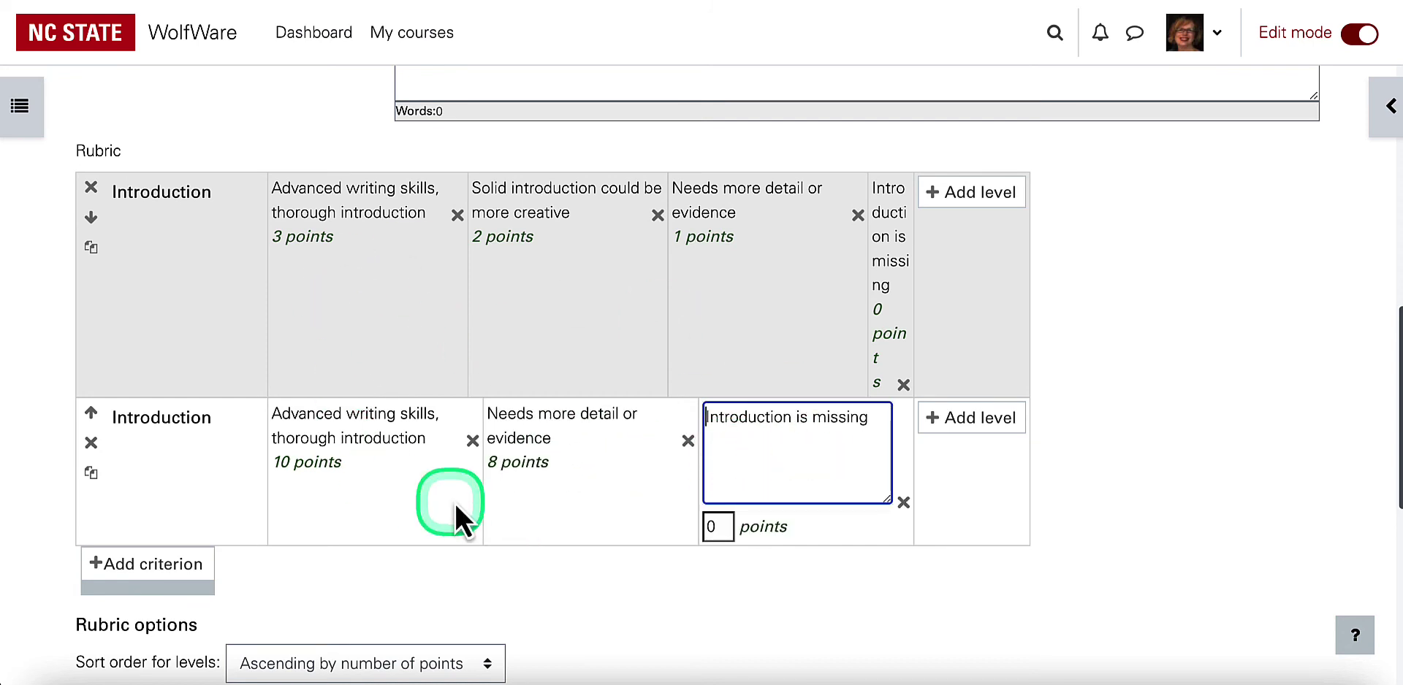
Review the rubric options below the criteria and look at the page's help and support links
scroll(453, 501, down, 2)
scroll(457, 501, down, 4)
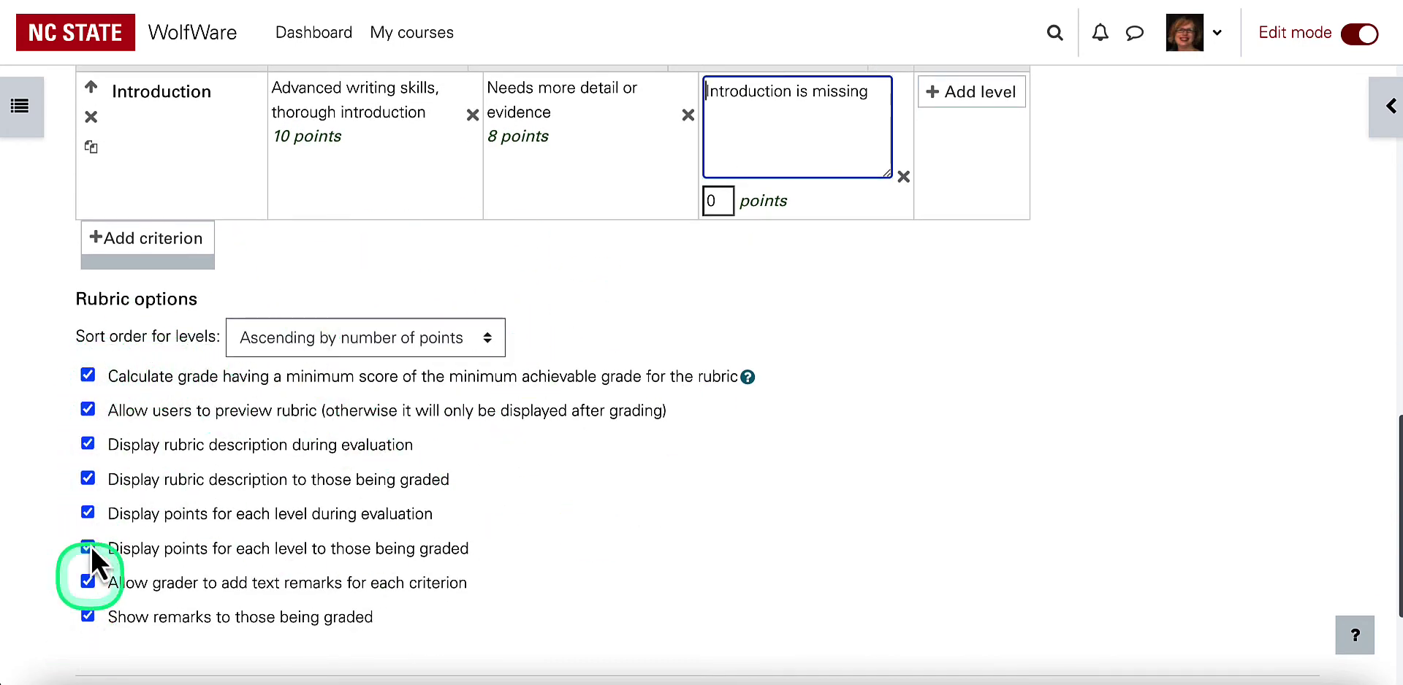
scroll(107, 340, down, 1)
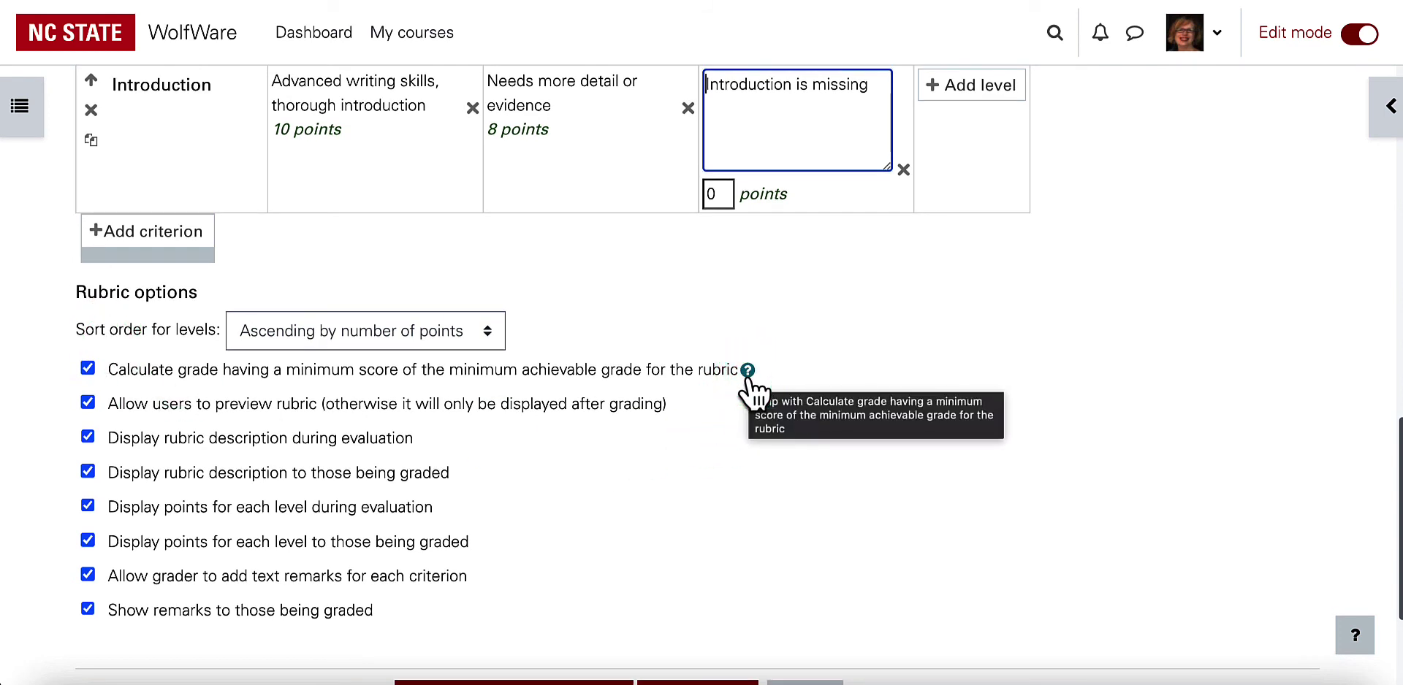
click(1356, 637)
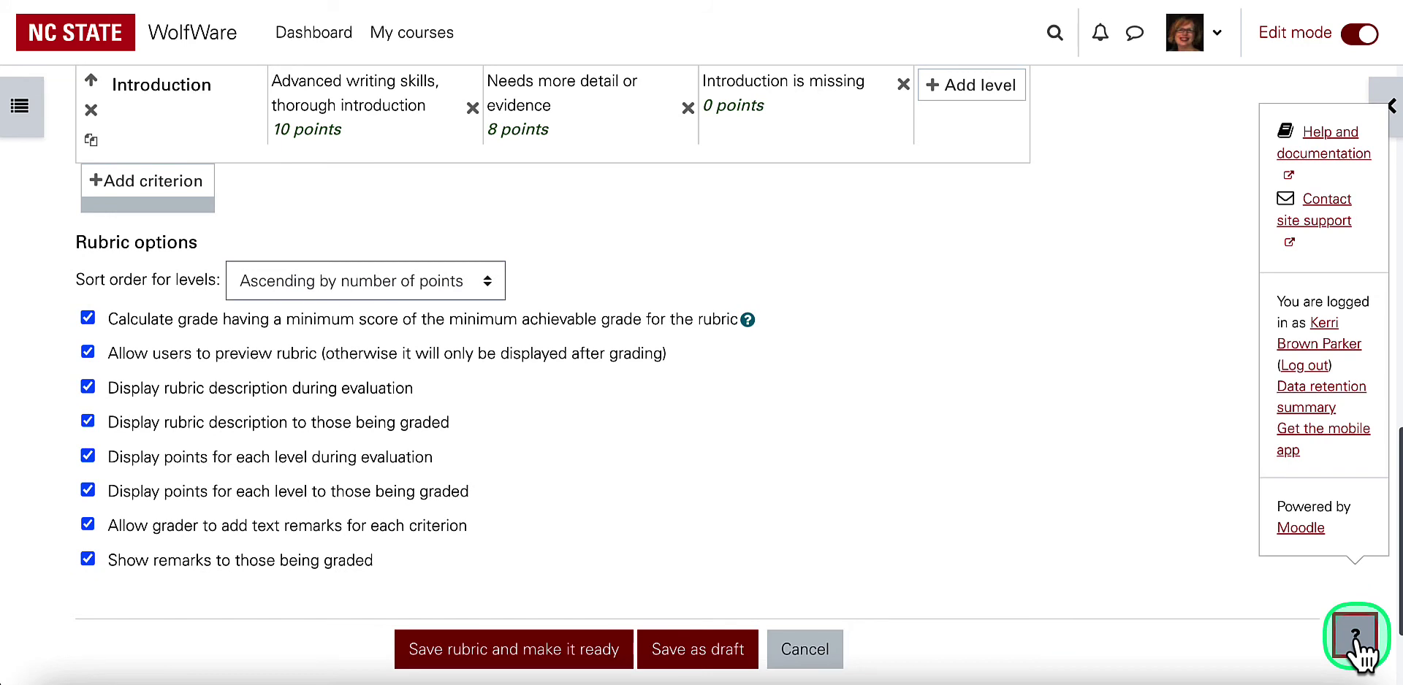
click(1355, 637)
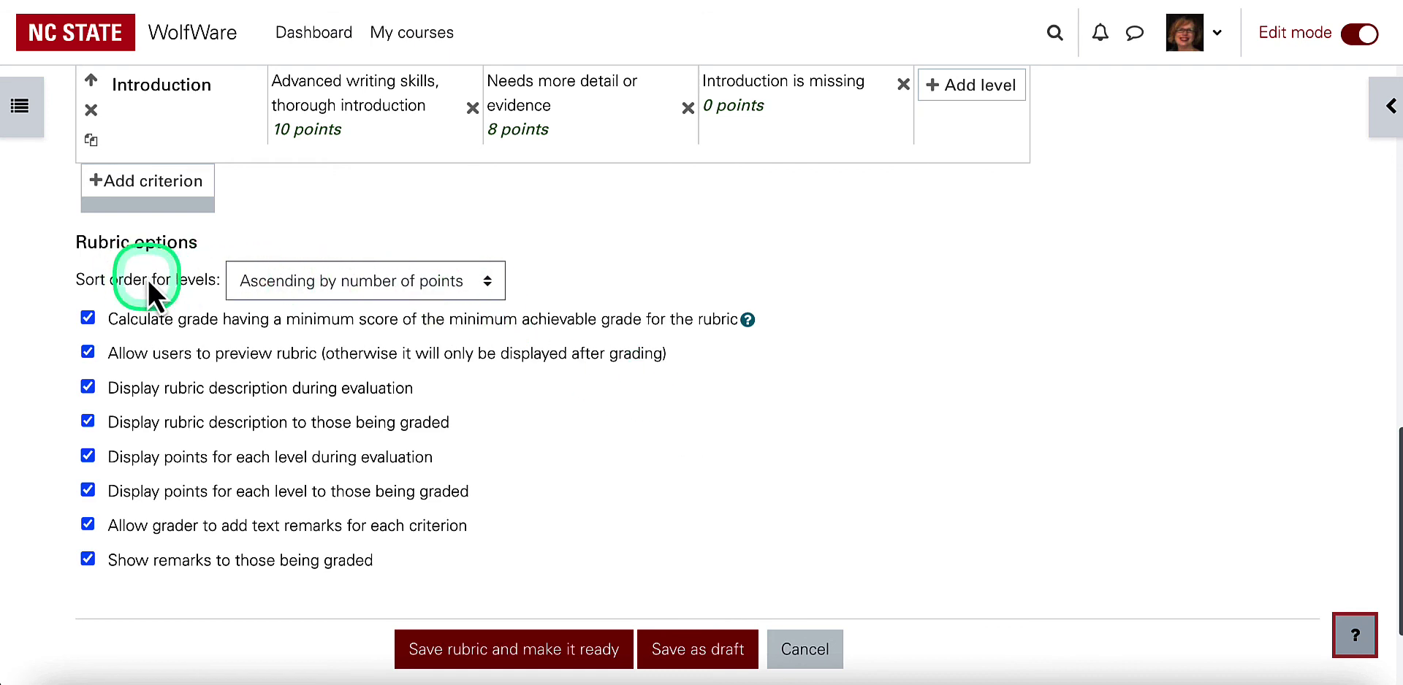
Set the rubric's sort order for levels to Descending by number of points
drag(85, 279, 213, 282)
click(489, 291)
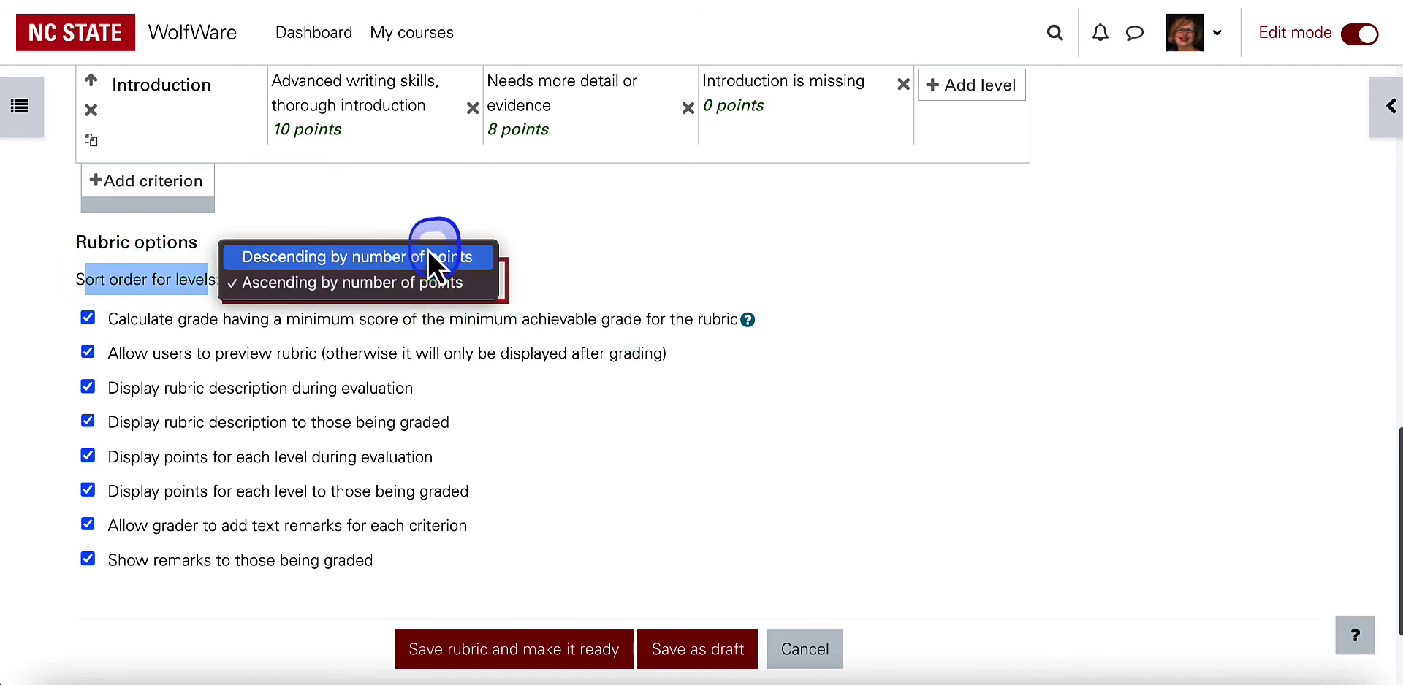
click(431, 259)
scroll(538, 366, up, 5)
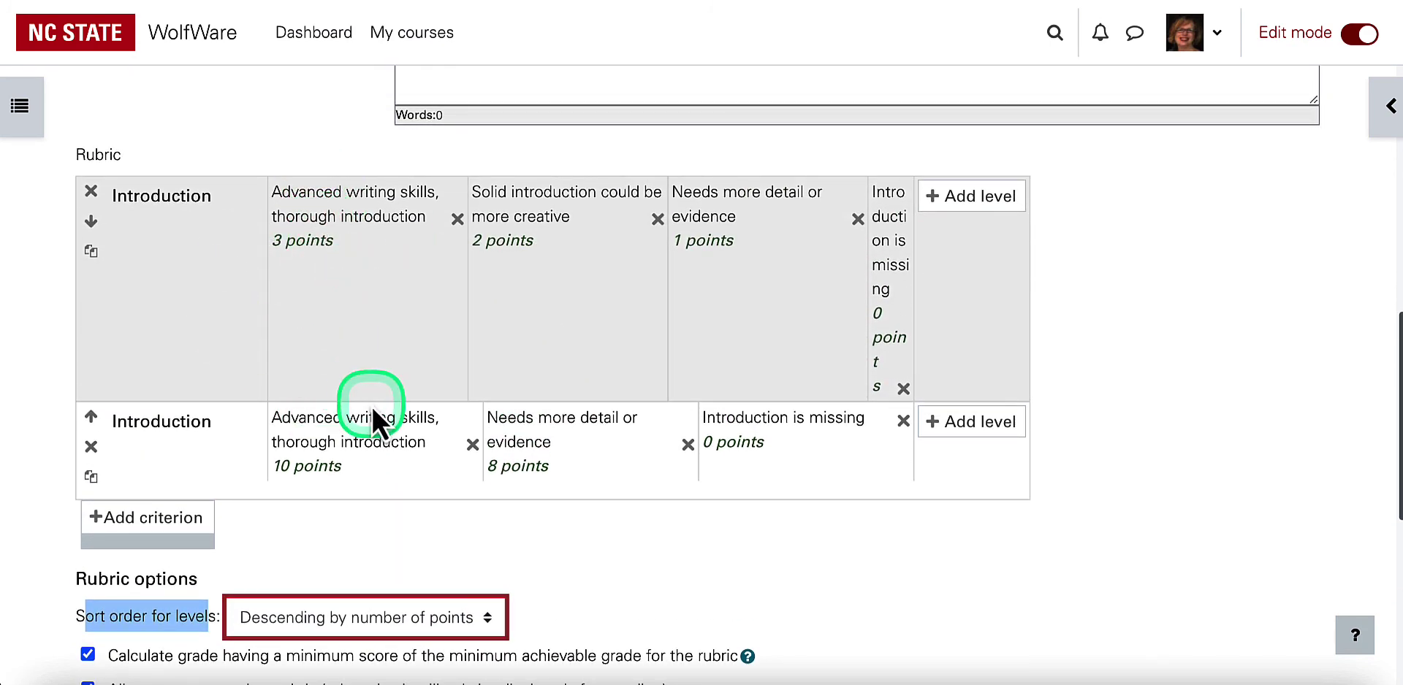
Save the Essay Rubric, make it ready for use, and review the saved criteria and options
scroll(371, 406, down, 5)
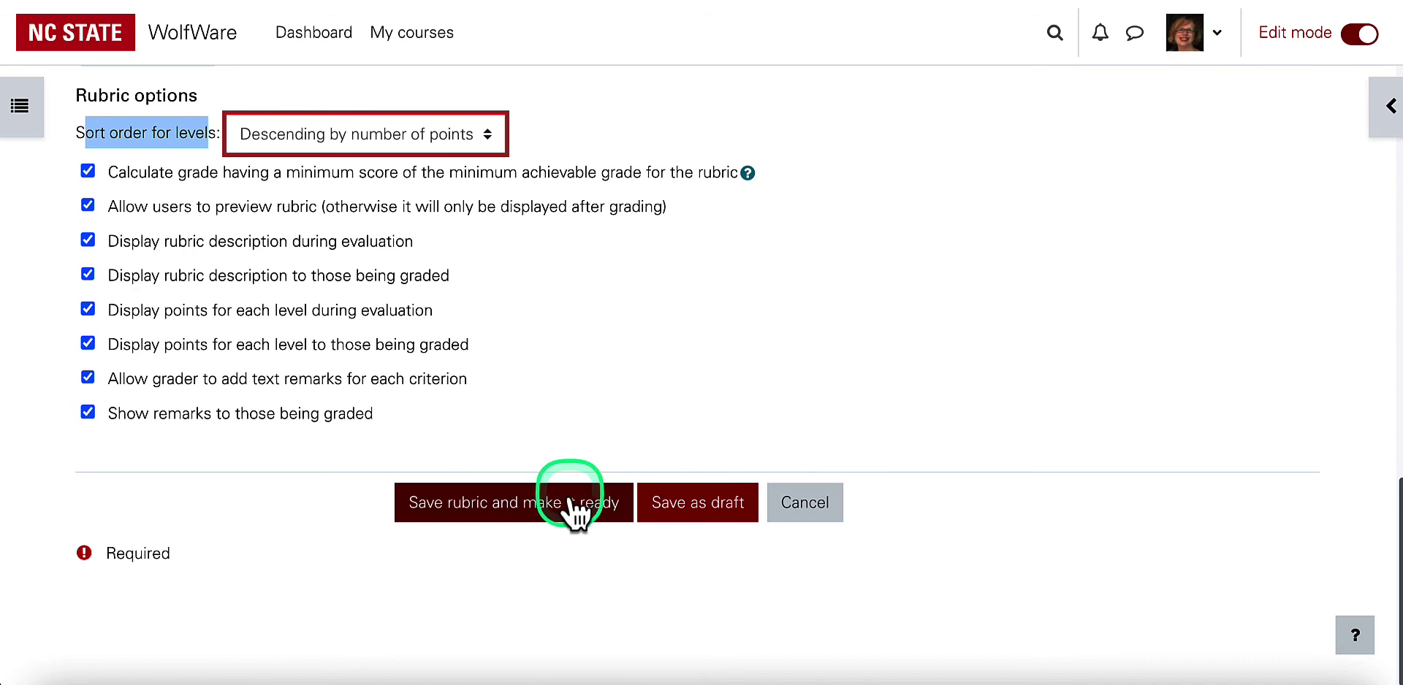
click(546, 512)
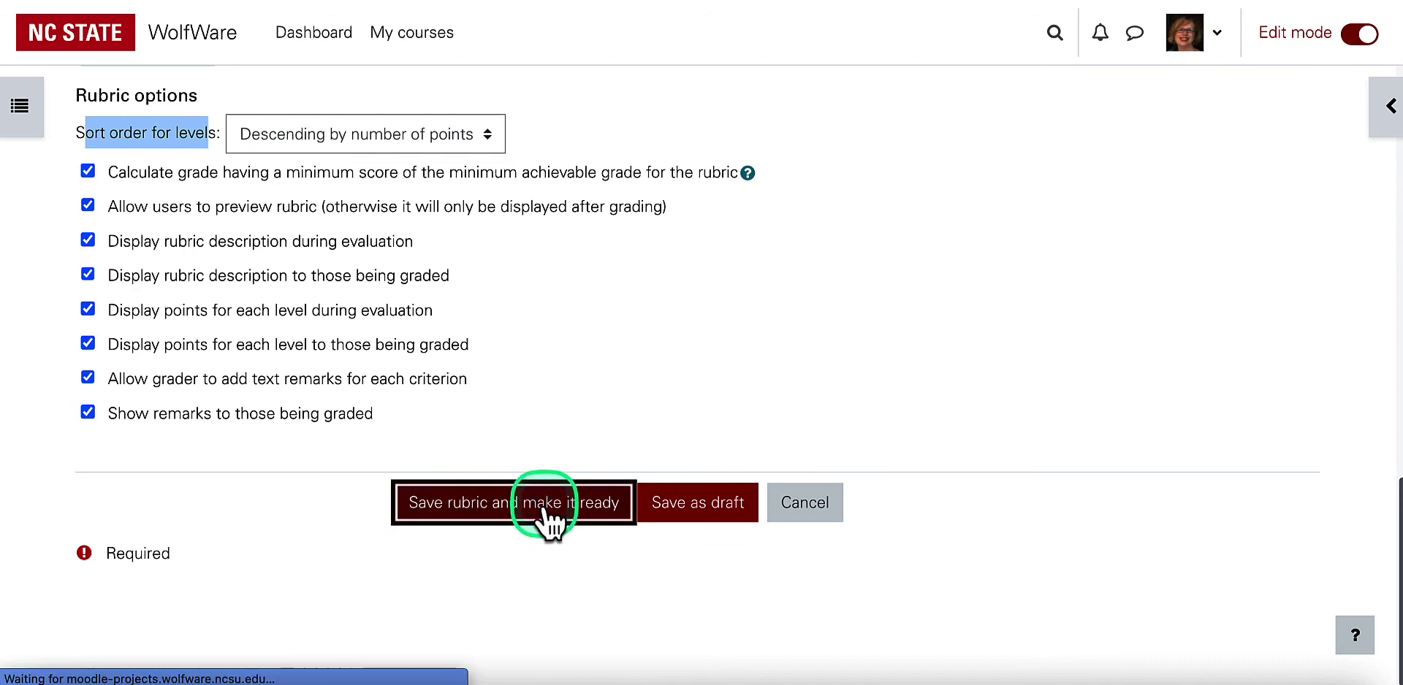
scroll(489, 479, down, 7)
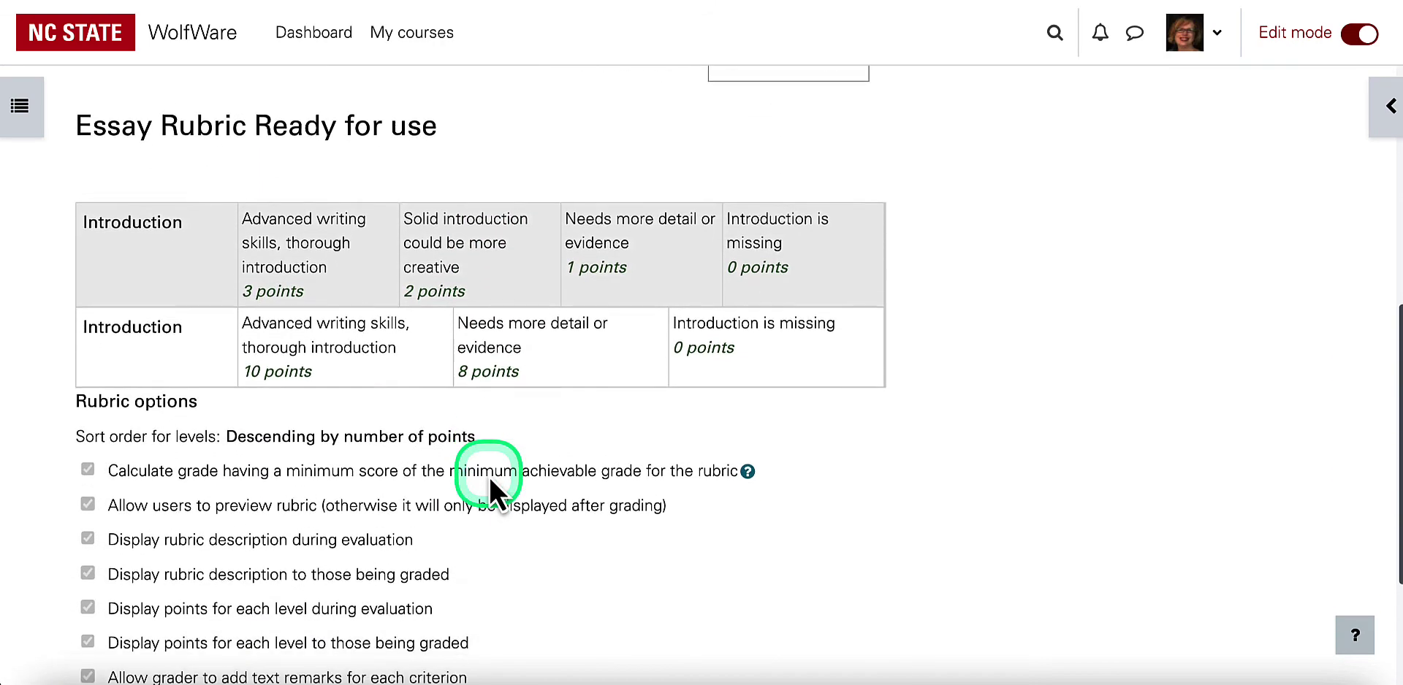
scroll(489, 477, up, 7)
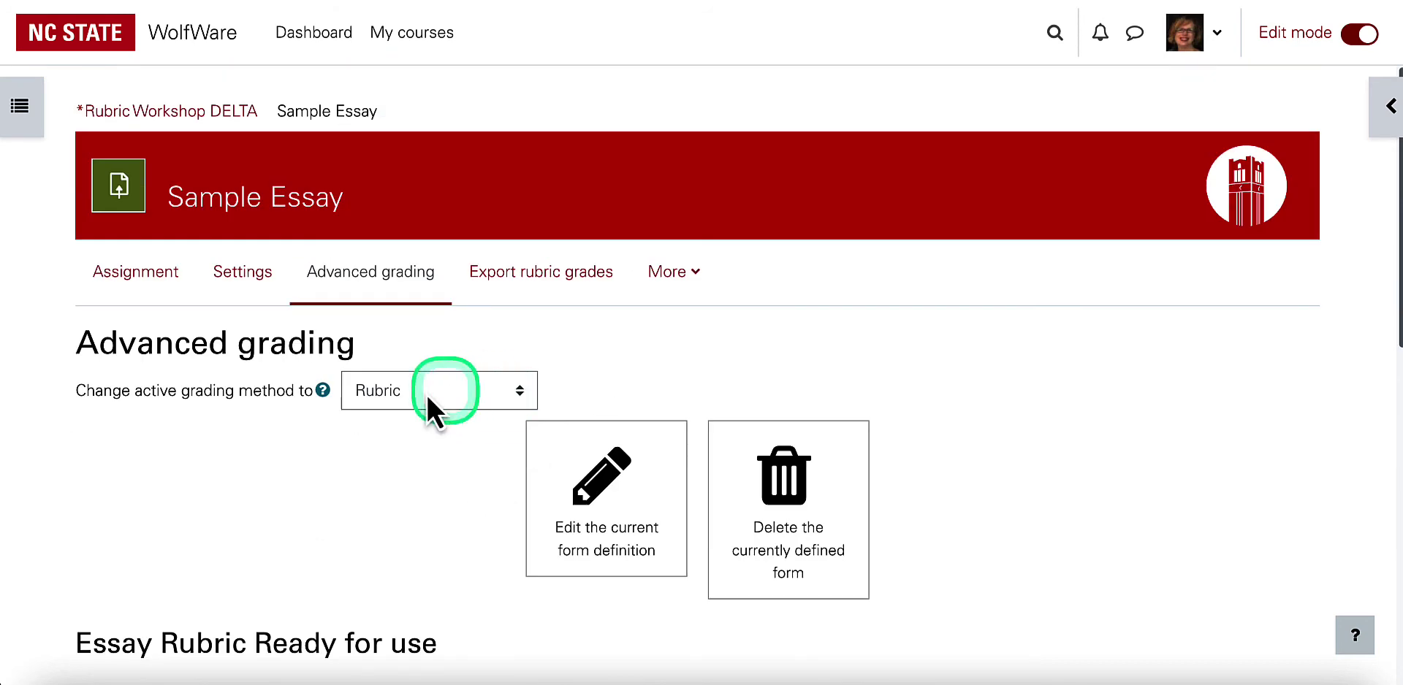
Return to the Rubric Workshop DELTA course page and locate the Sample Essay assignment
click(117, 296)
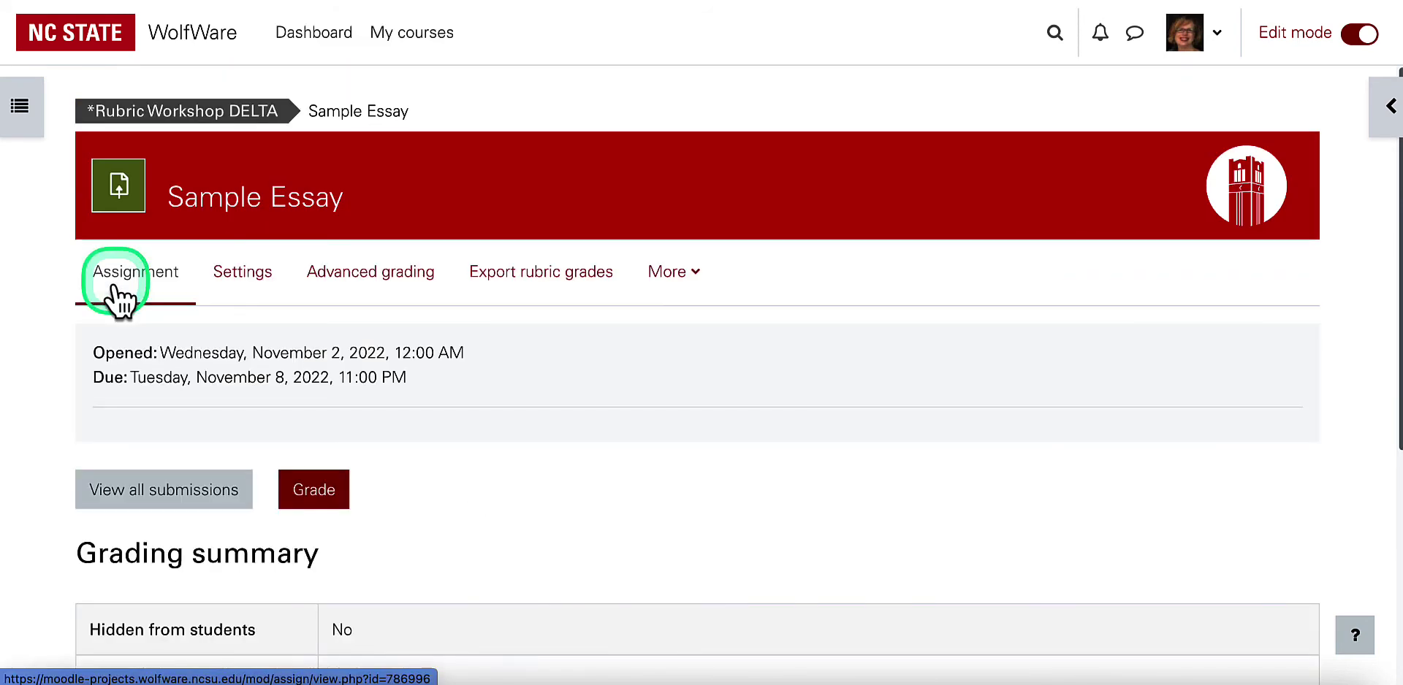
click(212, 117)
scroll(528, 468, down, 6)
scroll(526, 479, up, 3)
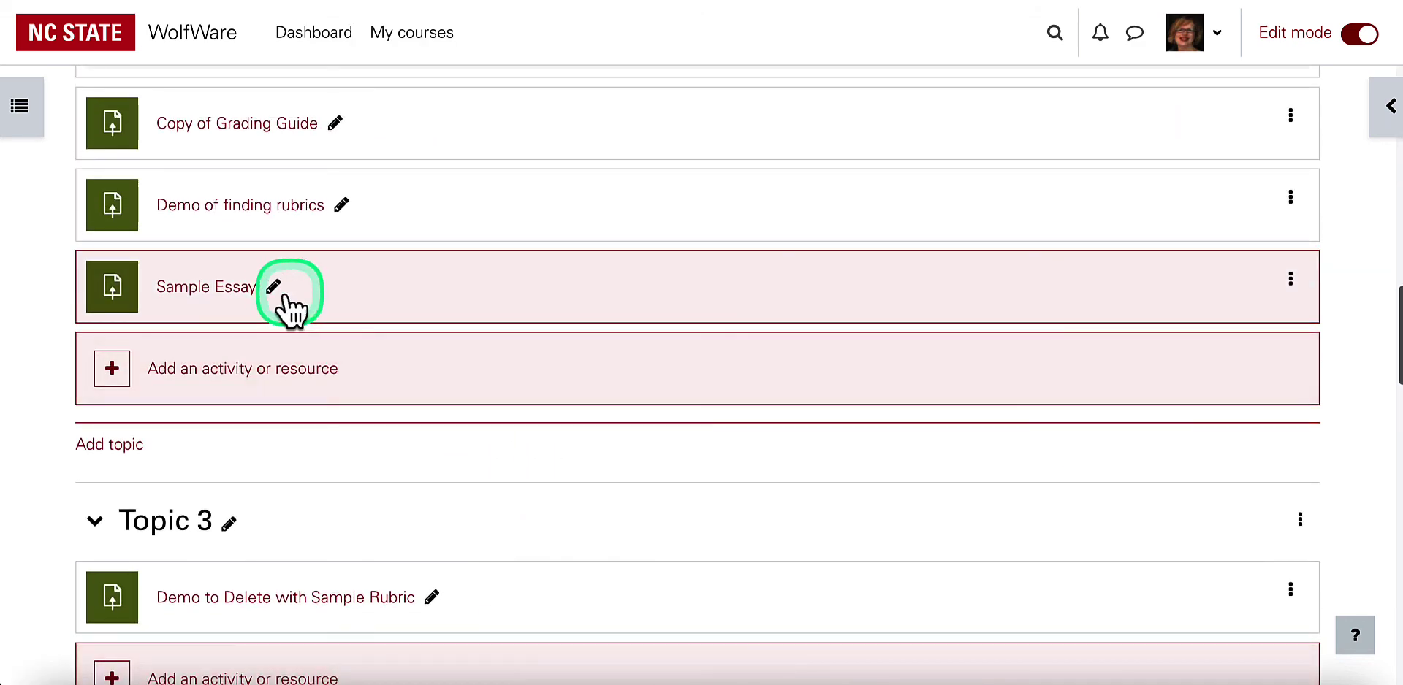
Switch the course view to the Student role
click(1216, 38)
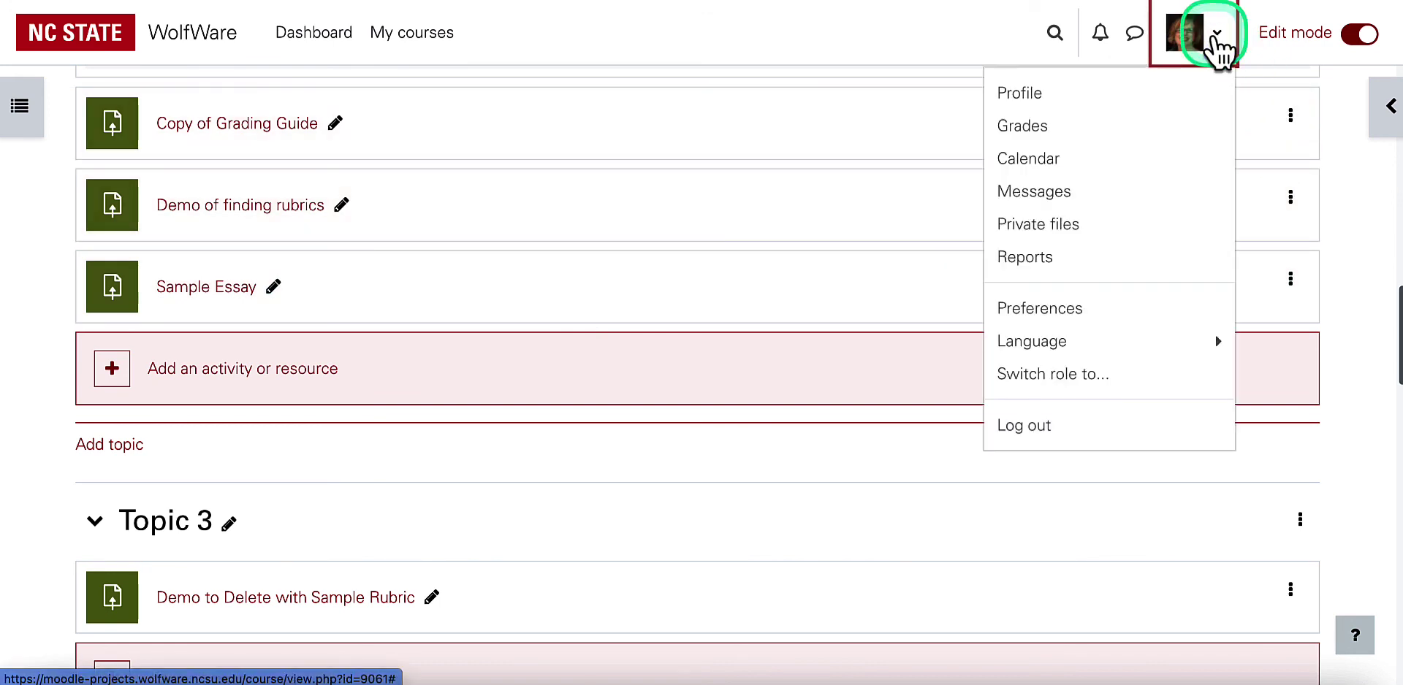
click(1056, 378)
click(150, 475)
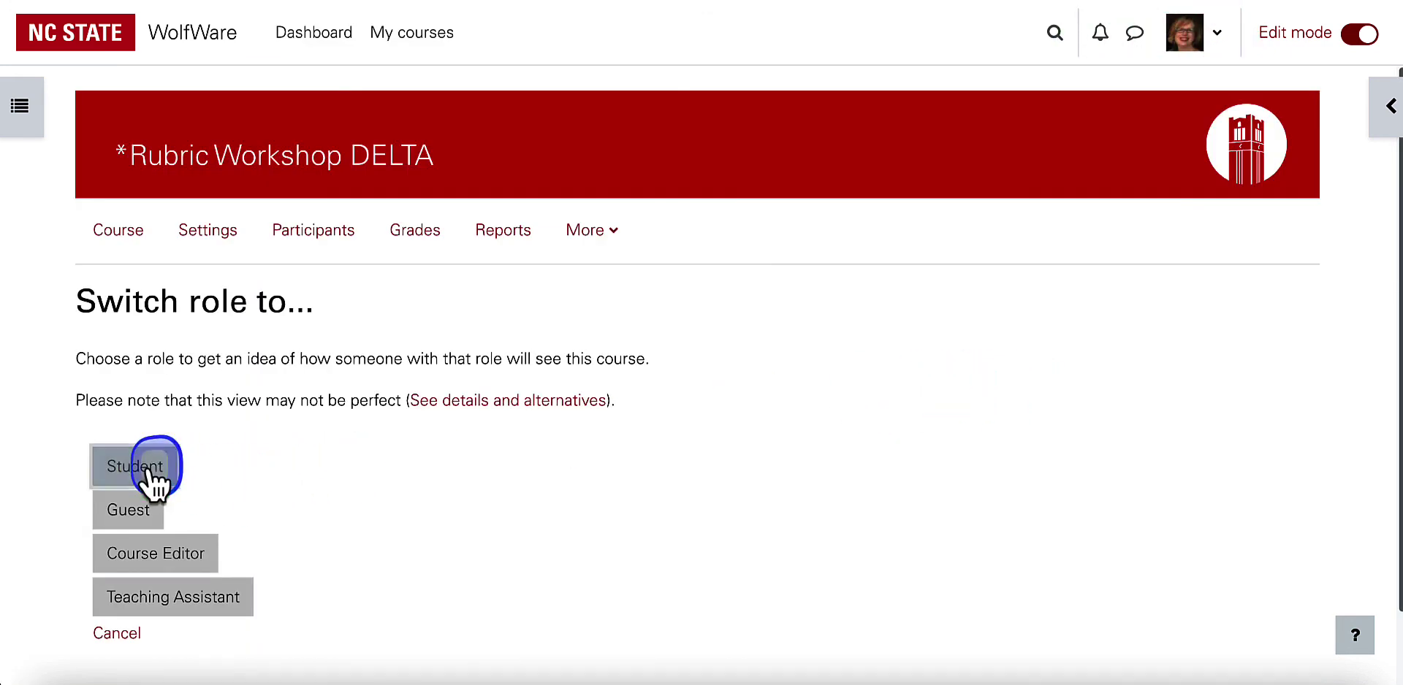
Open the Sample Essay assignment as a student and examine the rubric under Grading criteria
scroll(545, 540, down, 12)
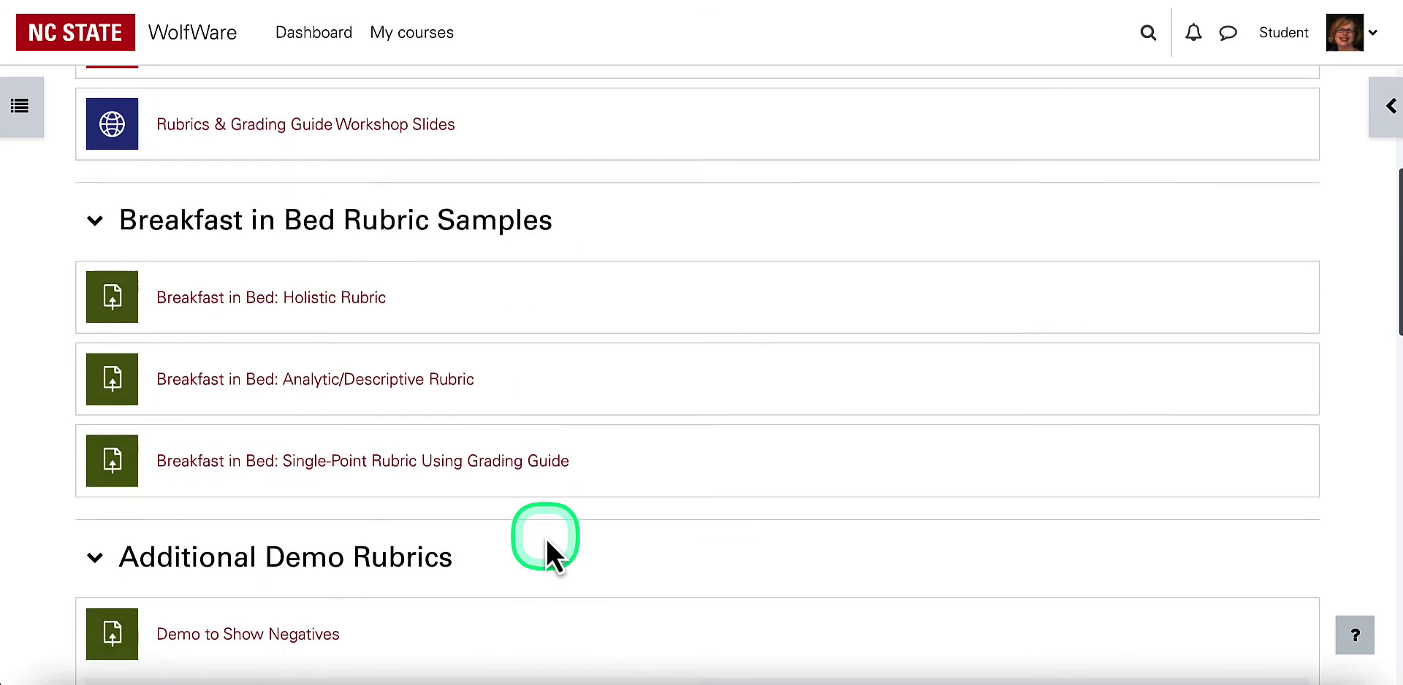
click(206, 416)
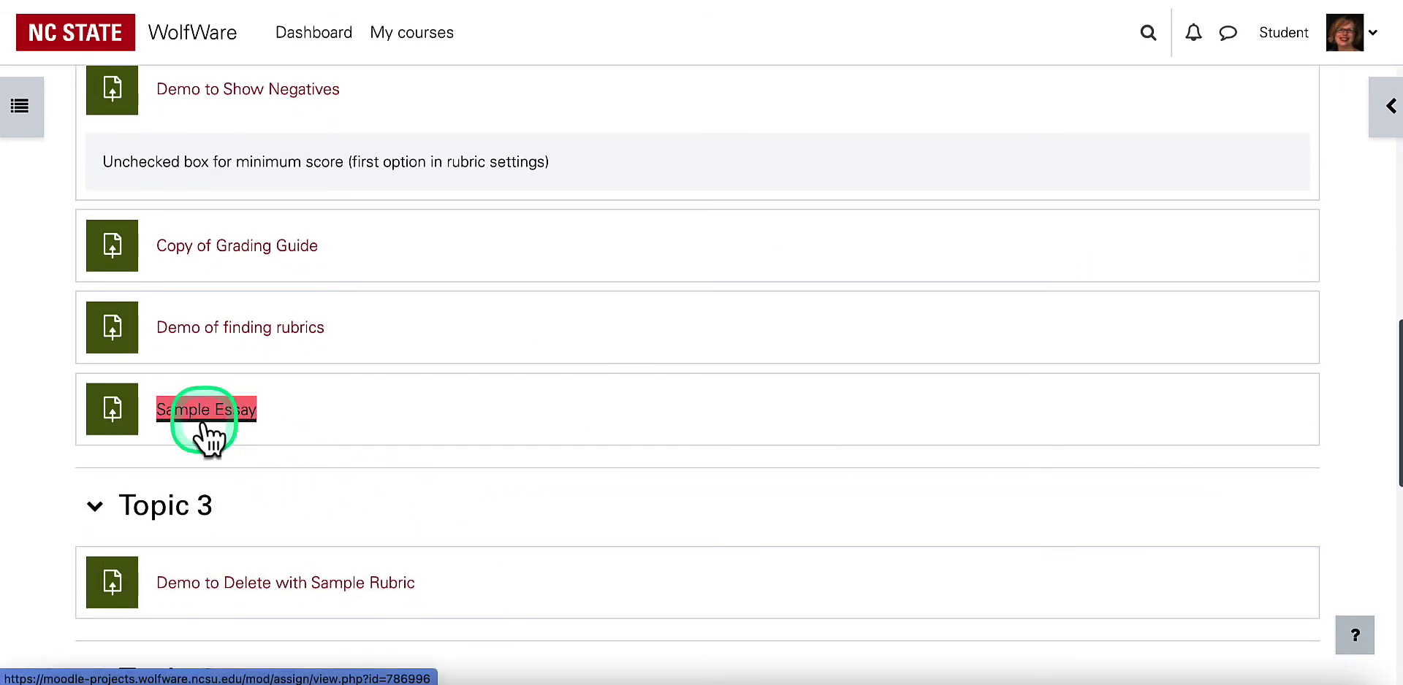
scroll(424, 514, down, 8)
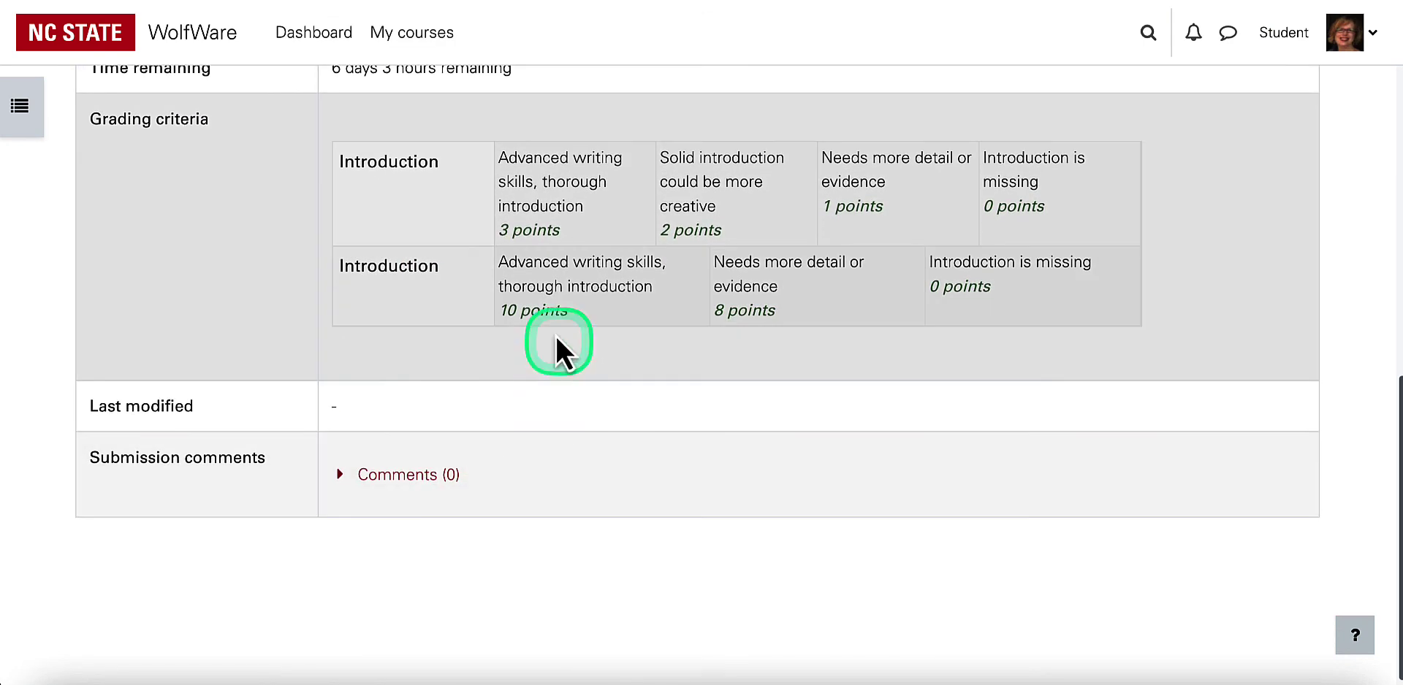
scroll(563, 372, up, 3)
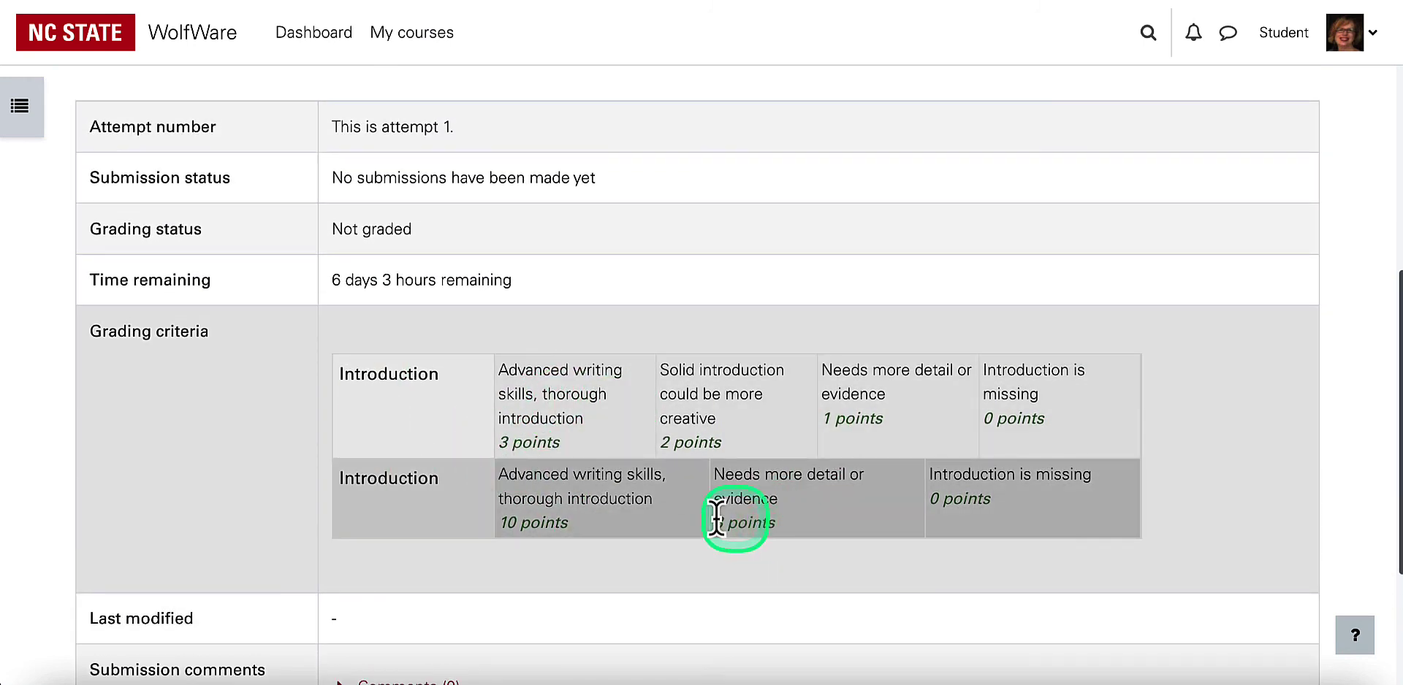
scroll(707, 519, down, 3)
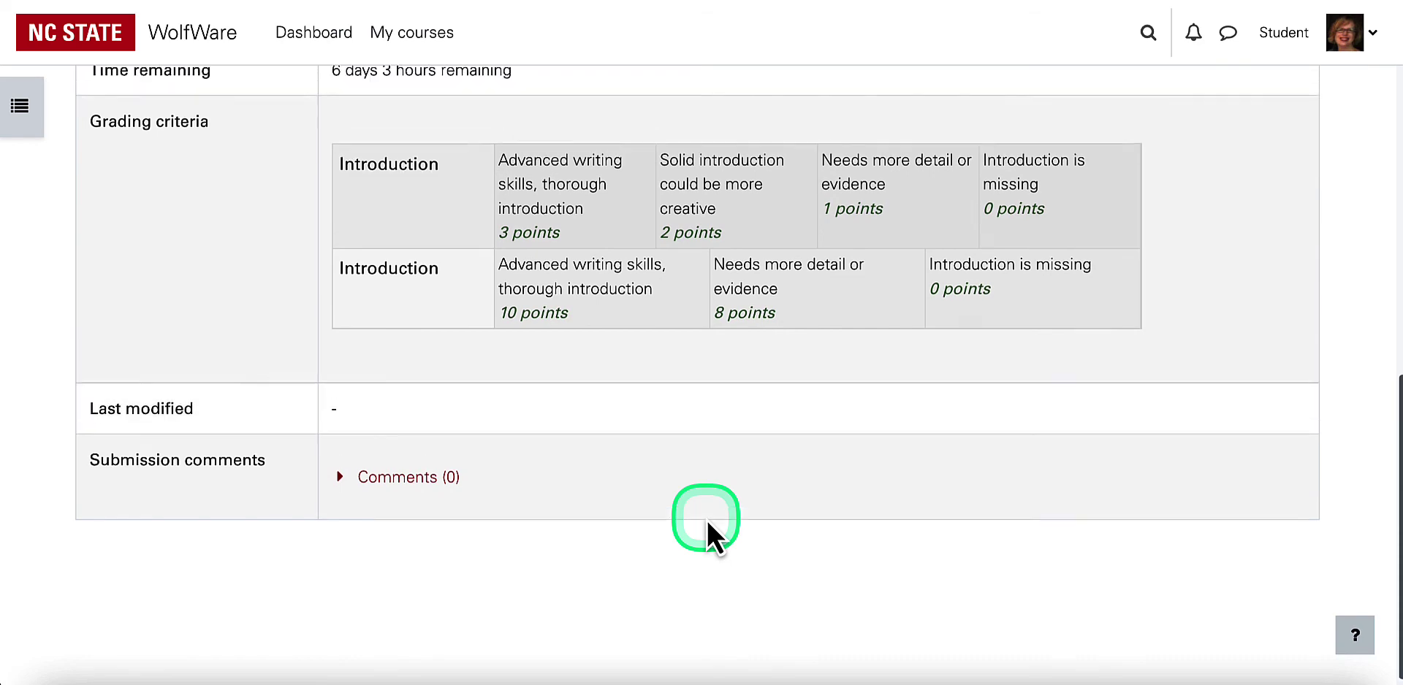
scroll(707, 519, up, 7)
click(705, 521)
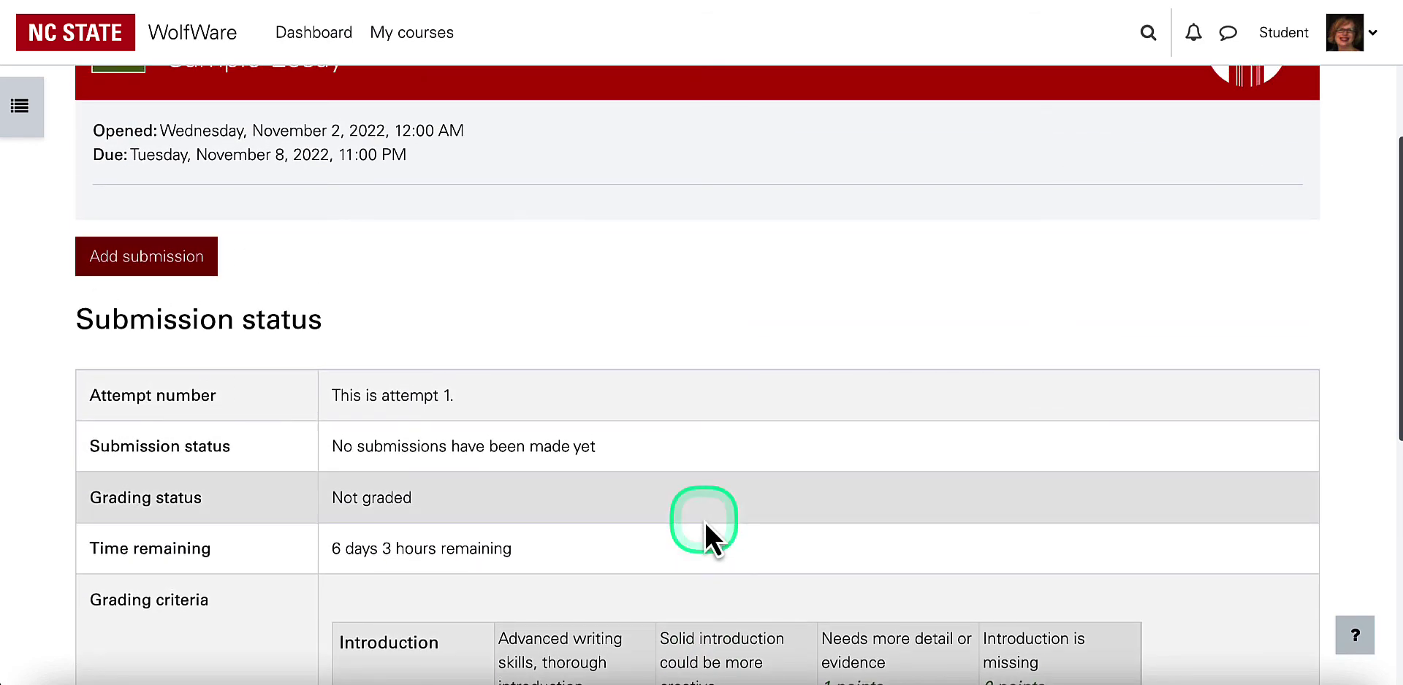
click(791, 6)
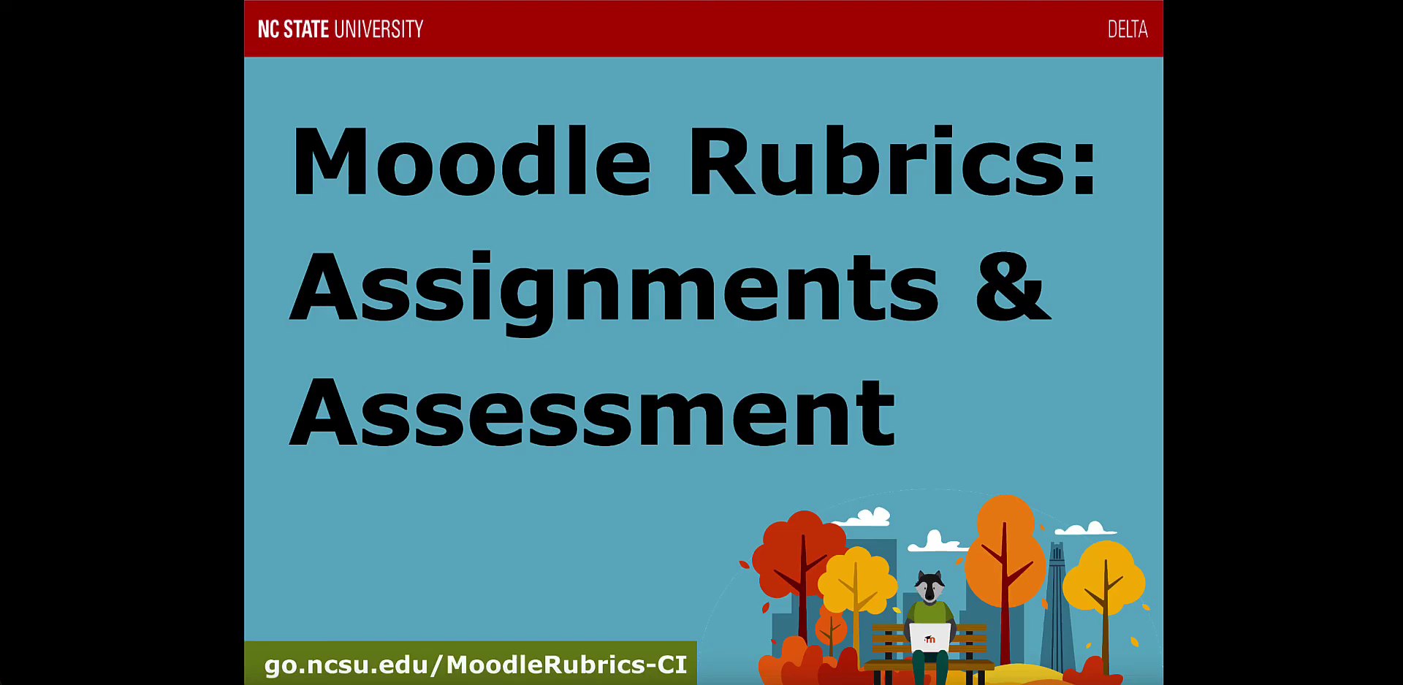